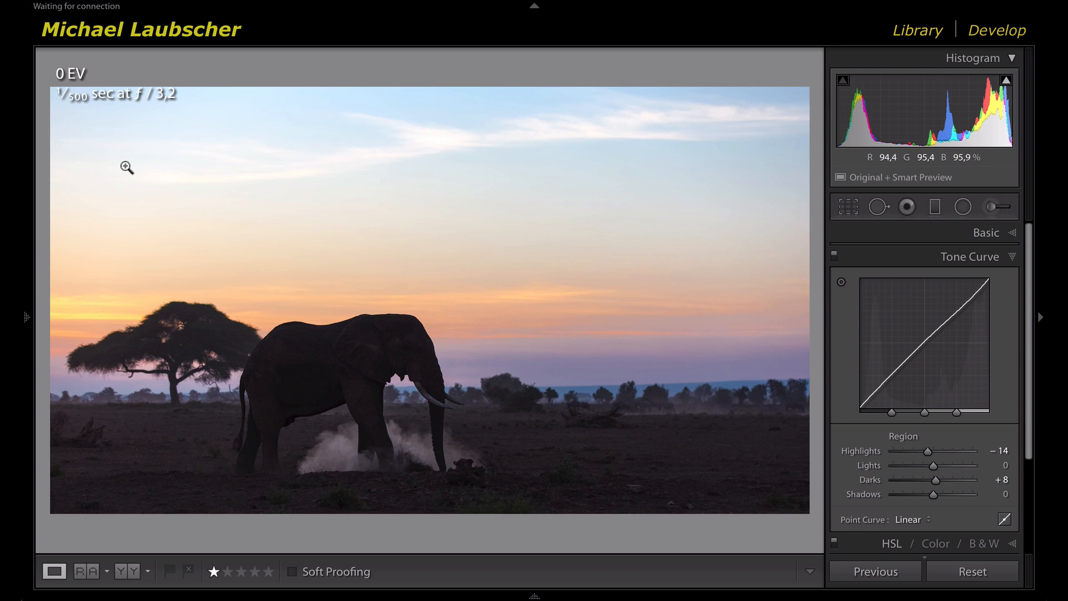
- Set the Blacks to −3 in the Basic tone adjustments
left_click(1014, 257)
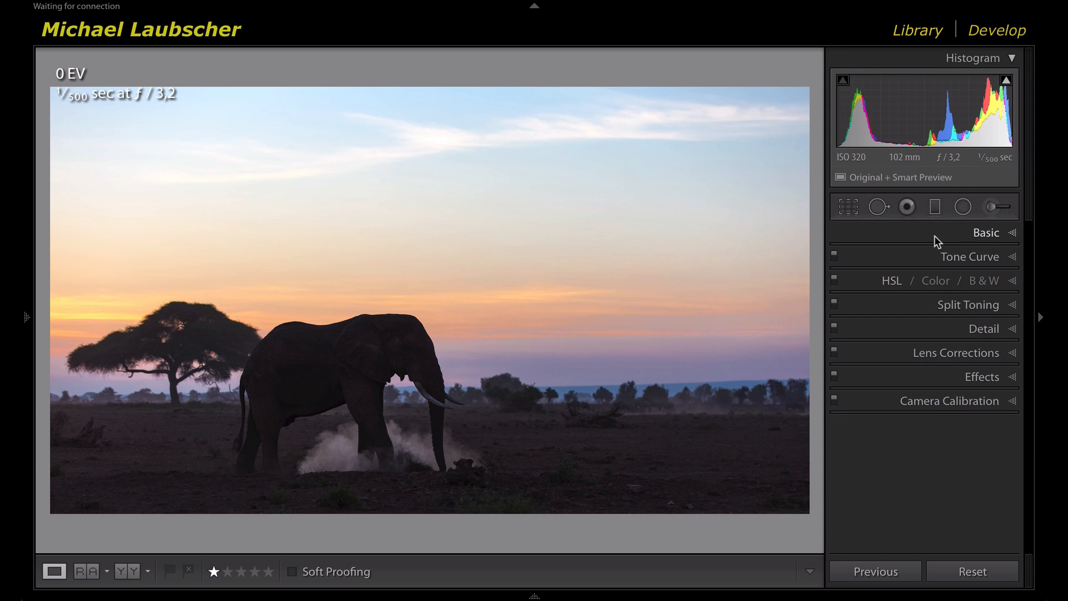
left_click(1006, 235)
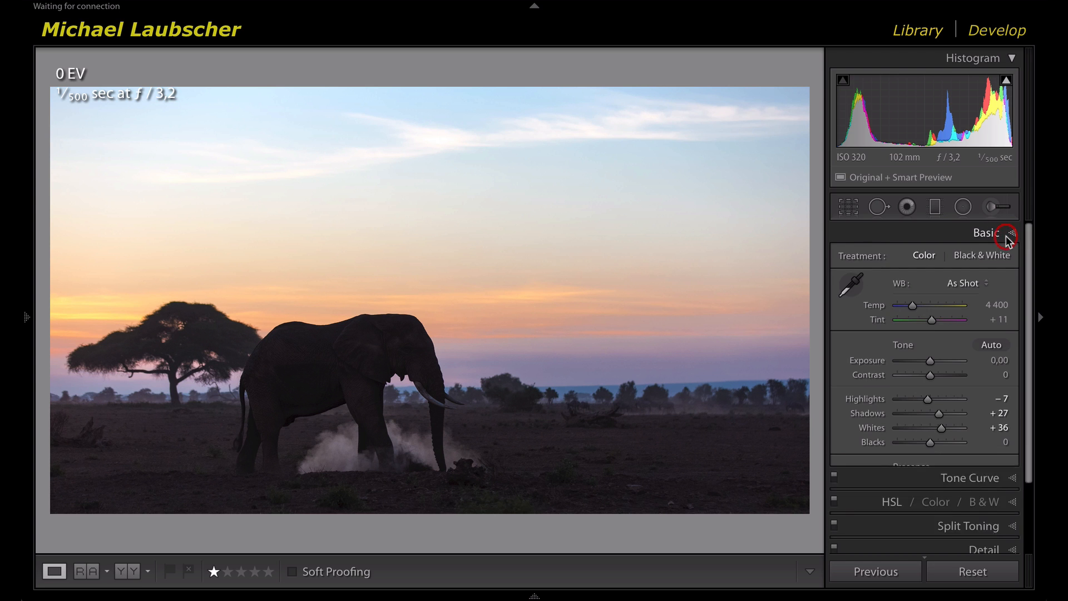
scroll(951, 374, "down", 2)
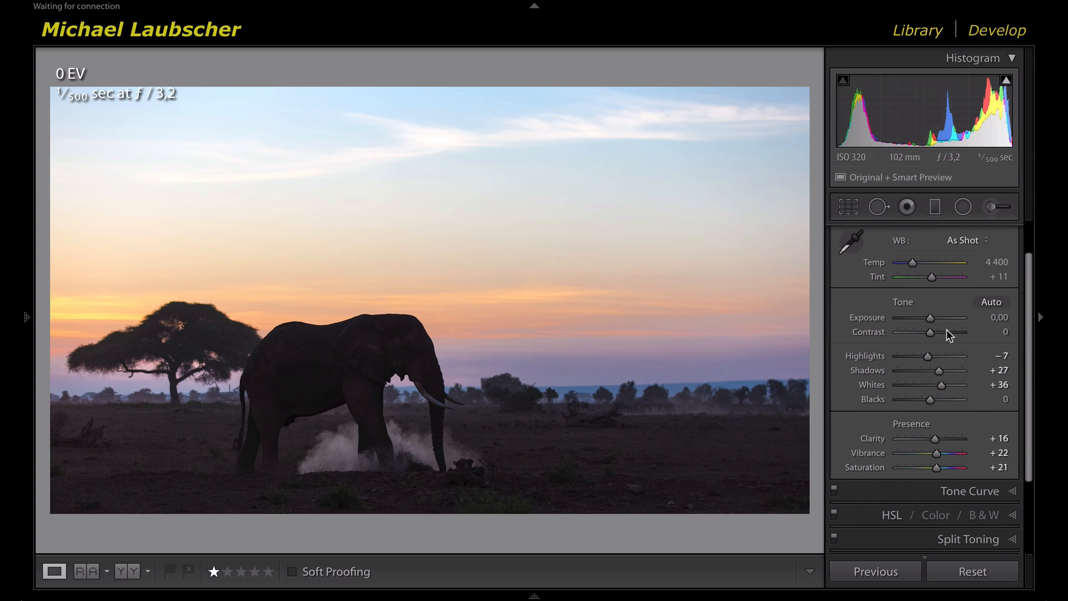
scroll(974, 245, "up", 2)
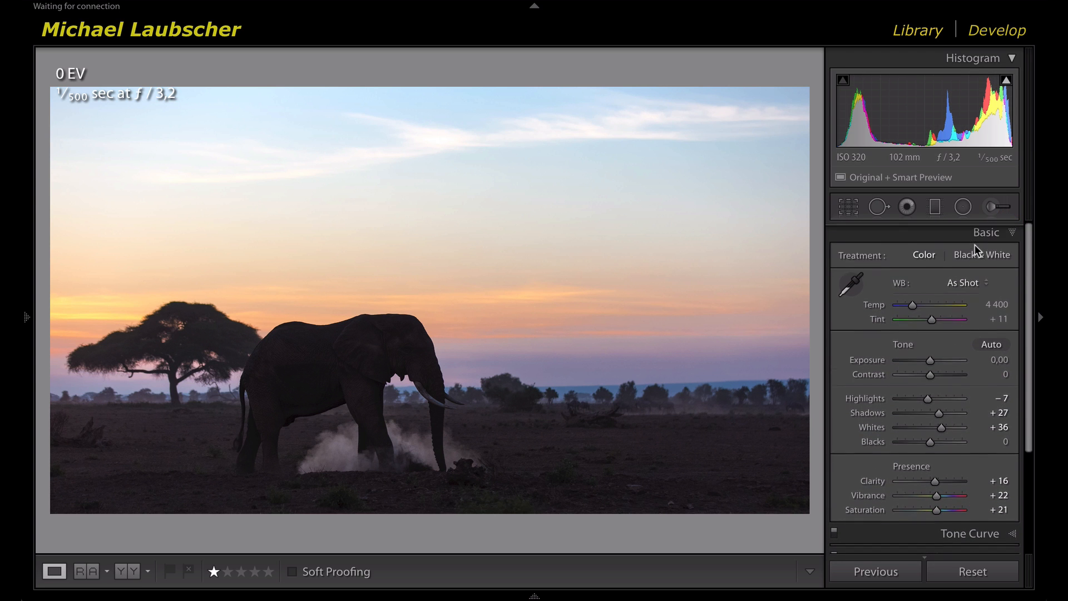
left_click(1004, 233)
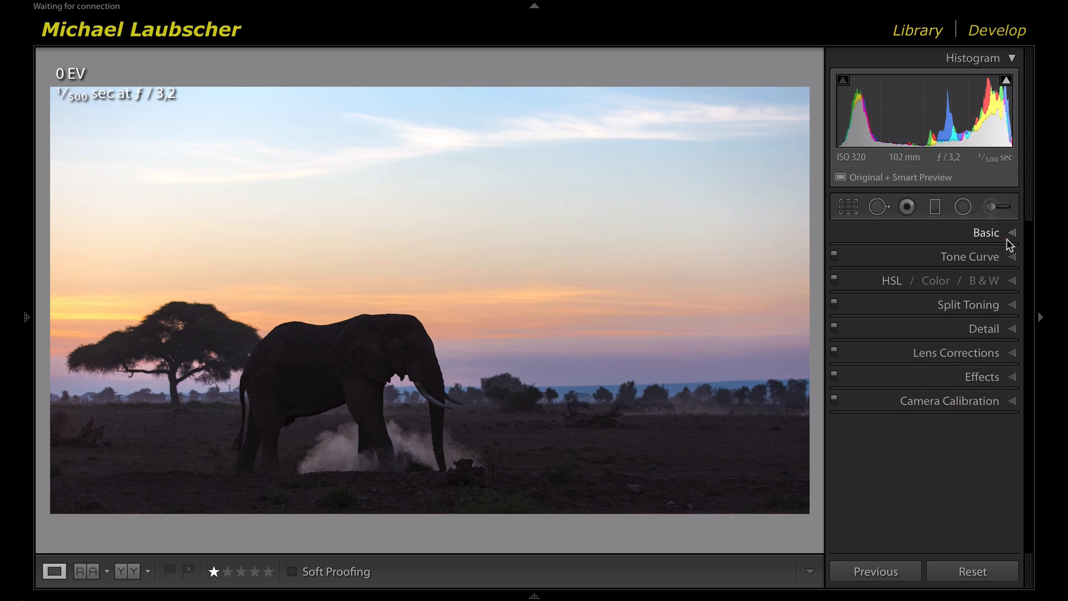
left_click(1005, 238)
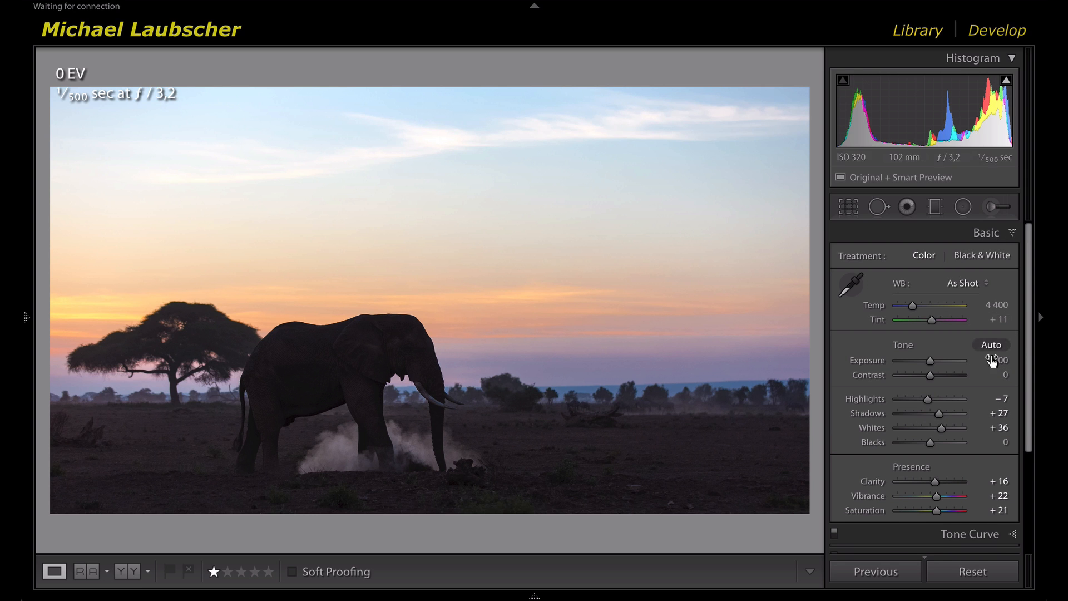
scroll(993, 395, "down", 1)
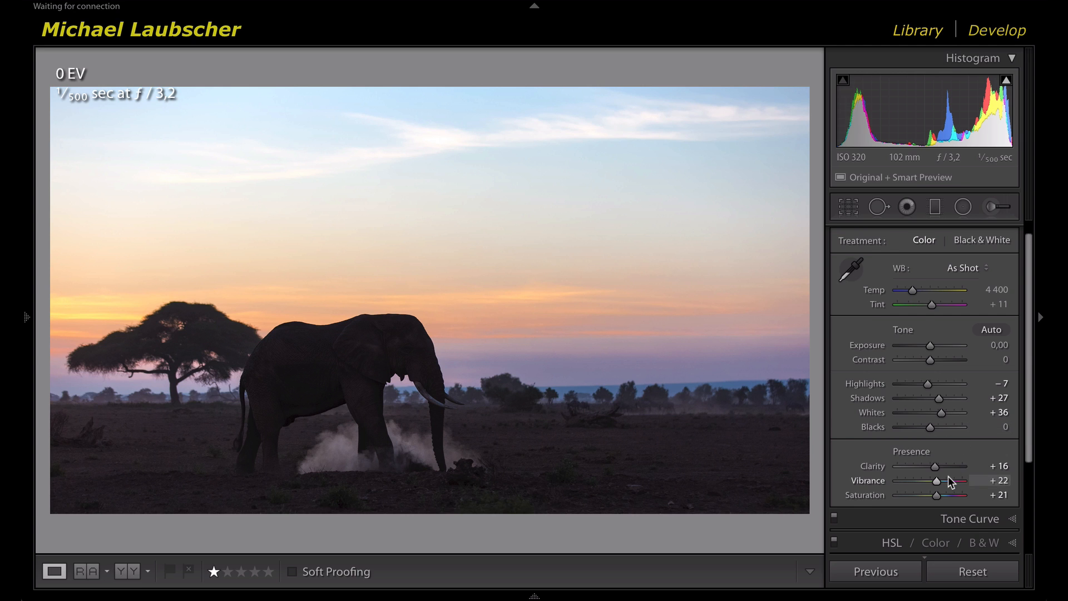
scroll(935, 420, "down", 1)
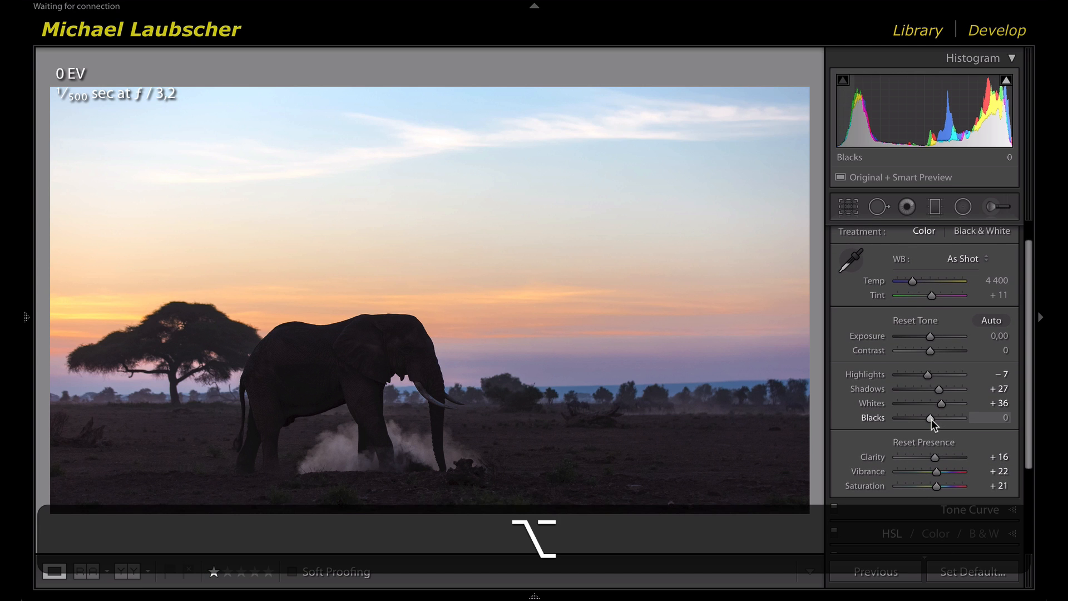
left_click(931, 418, "alt")
mouse_move(931, 419)
left_mouse_down()
mouse_move(916, 421)
mouse_move(930, 418)
left_mouse_up()
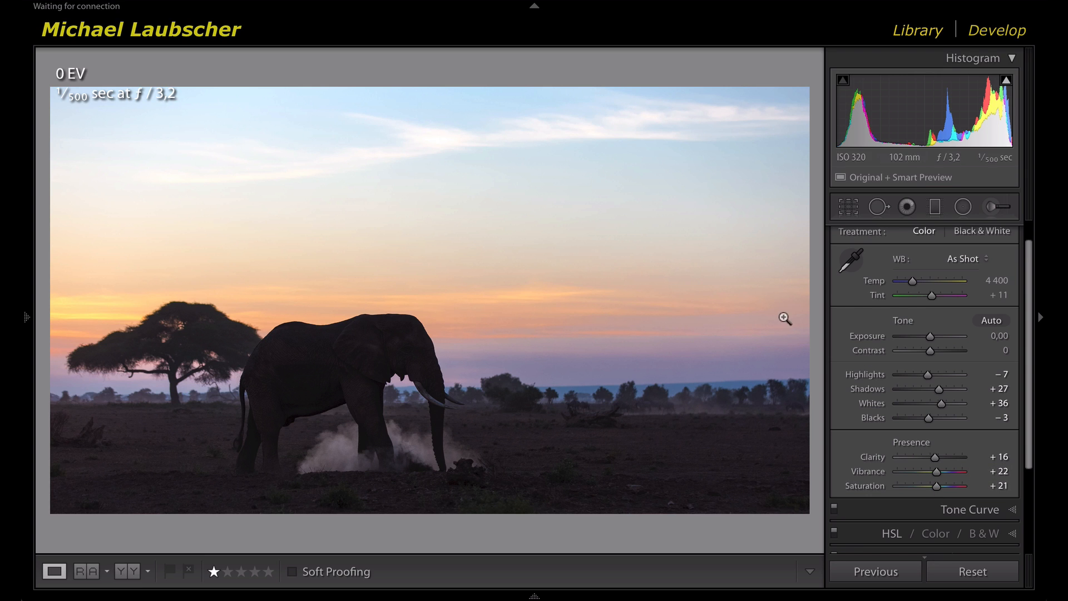
- Examine the Tone Curve's region adjustments for the highlights and darks
scroll(884, 367, "down", 3)
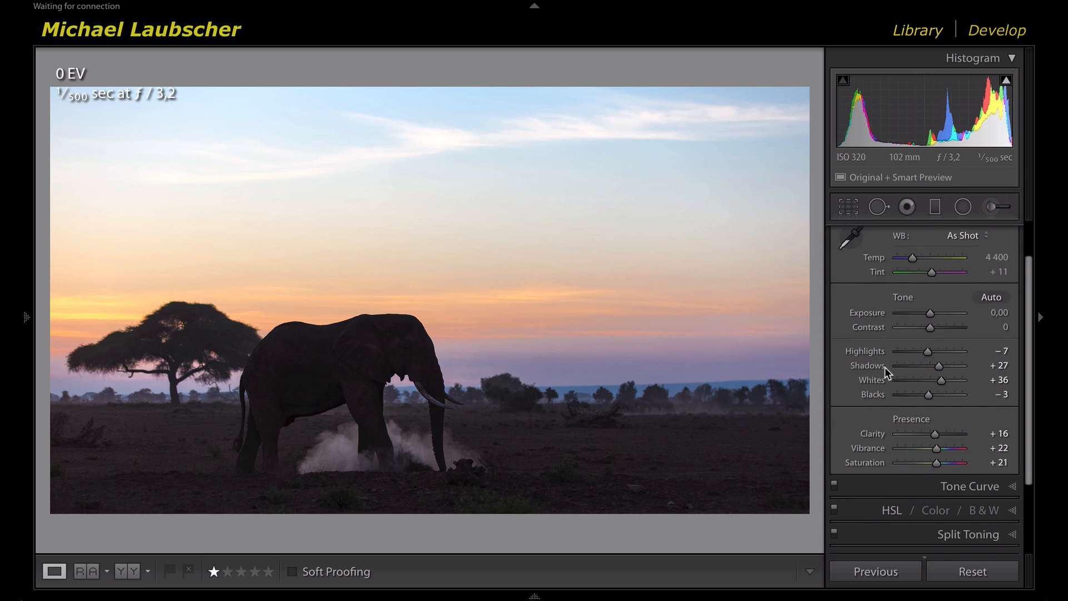
left_click(996, 456)
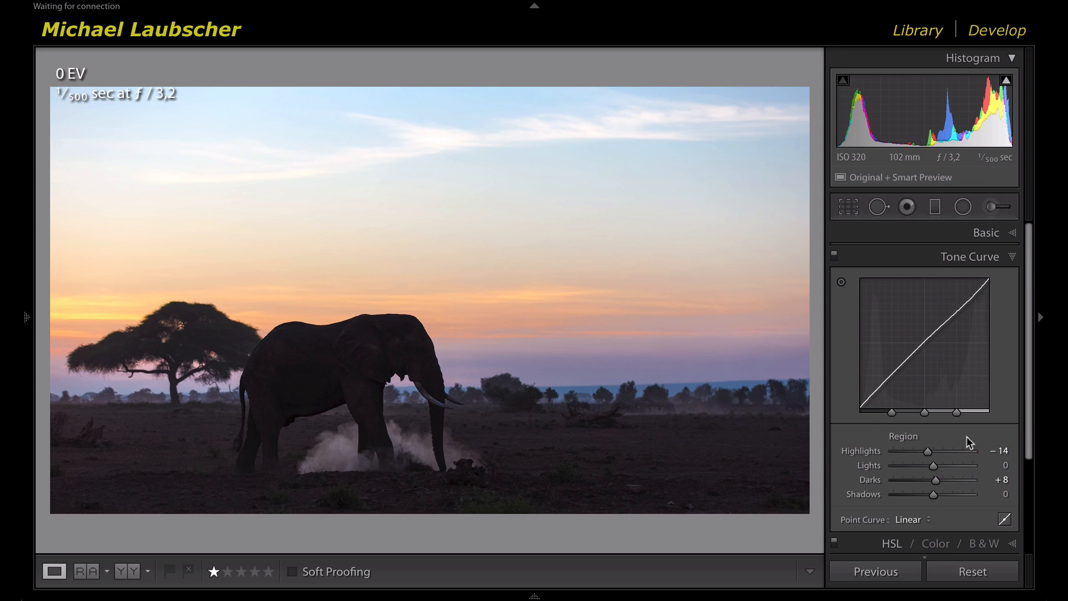
left_click_drag(934, 450, 926, 451)
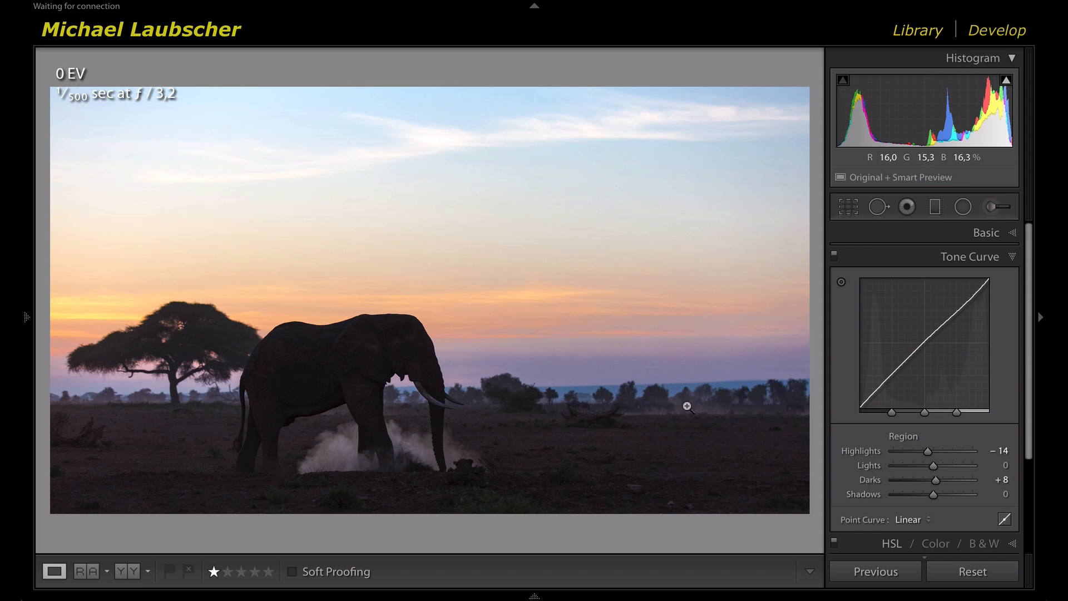
- Examine the HSL saturation and luminance adjustments of the individual colors
scroll(943, 470, "down", 1)
scroll(945, 468, "down", 5)
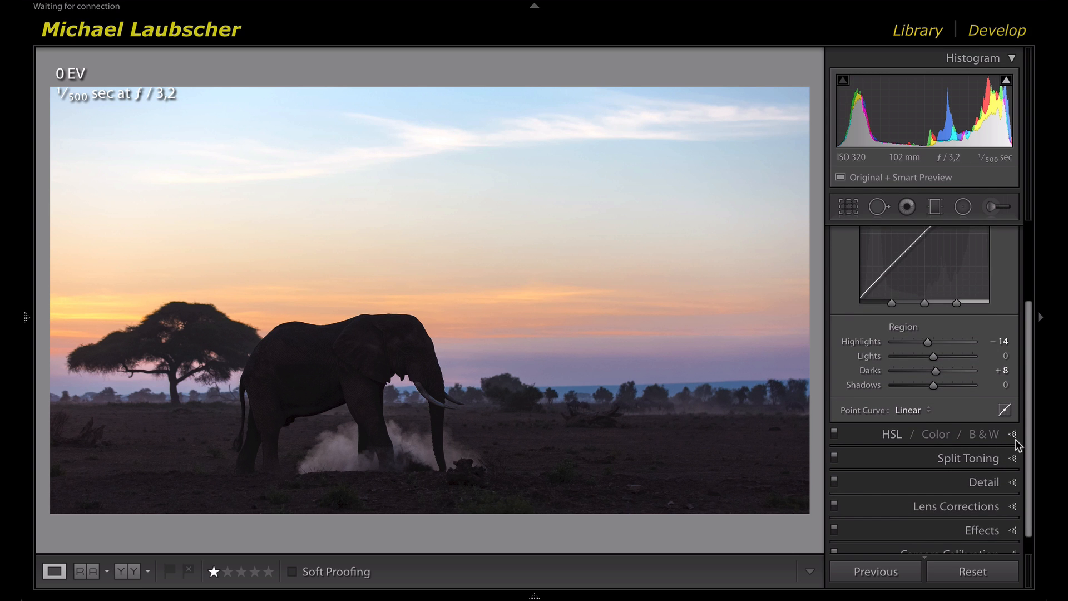
left_click(1013, 439)
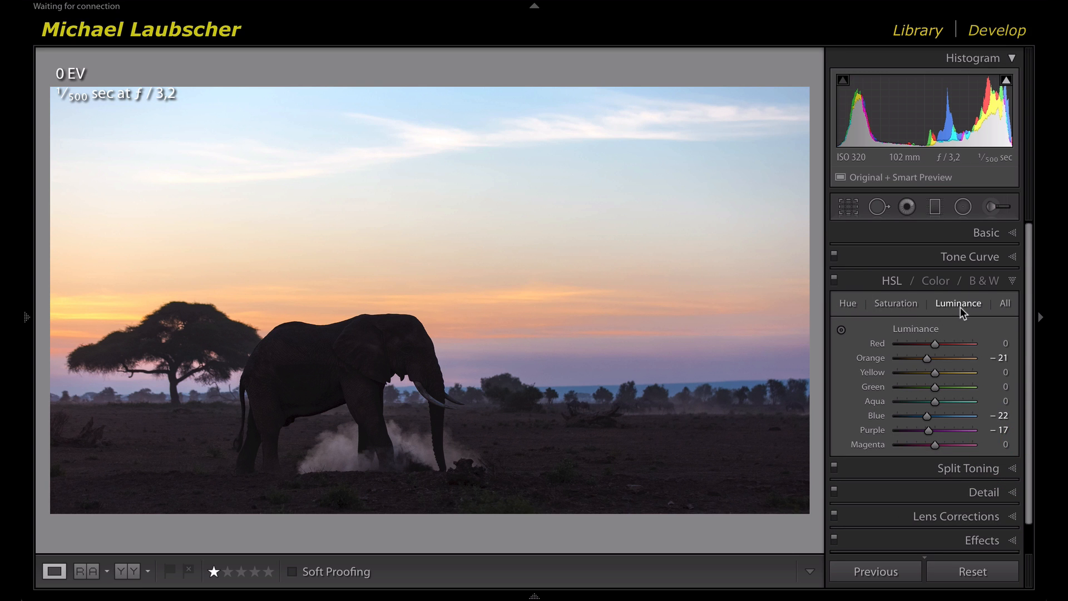
left_click(894, 301)
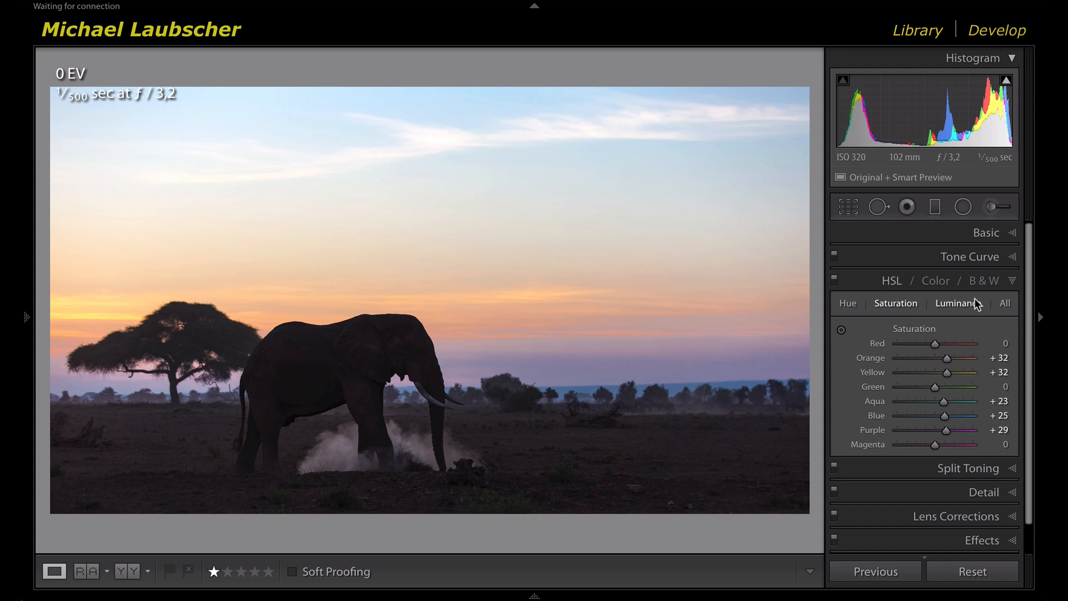
left_click(957, 305)
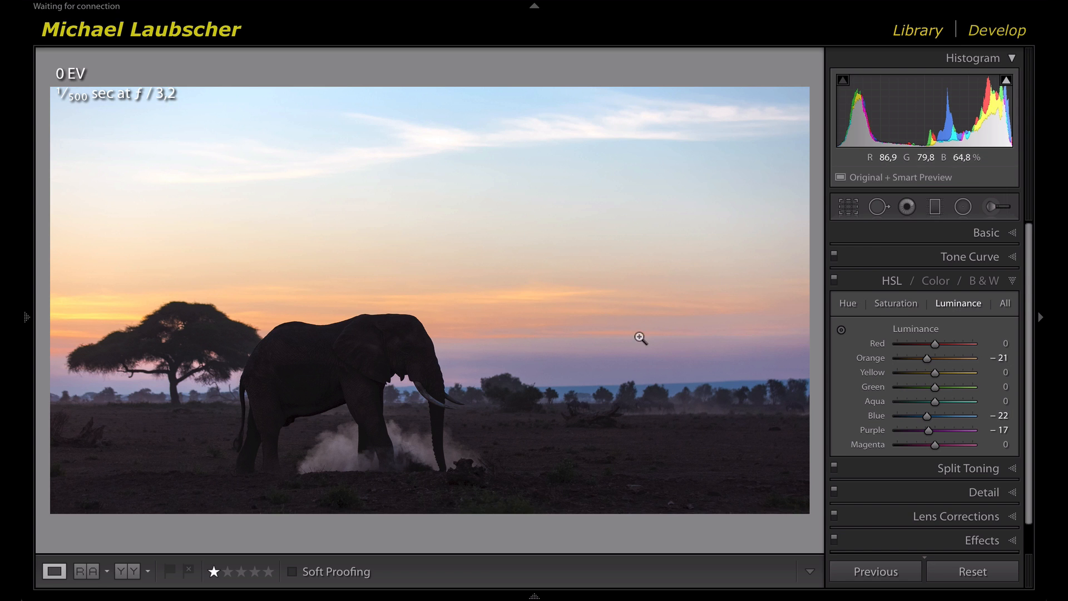
- Set the sharpening Detail to 75 and the sharpening Masking to 32
scroll(957, 412, "down", 1)
scroll(956, 415, "down", 1)
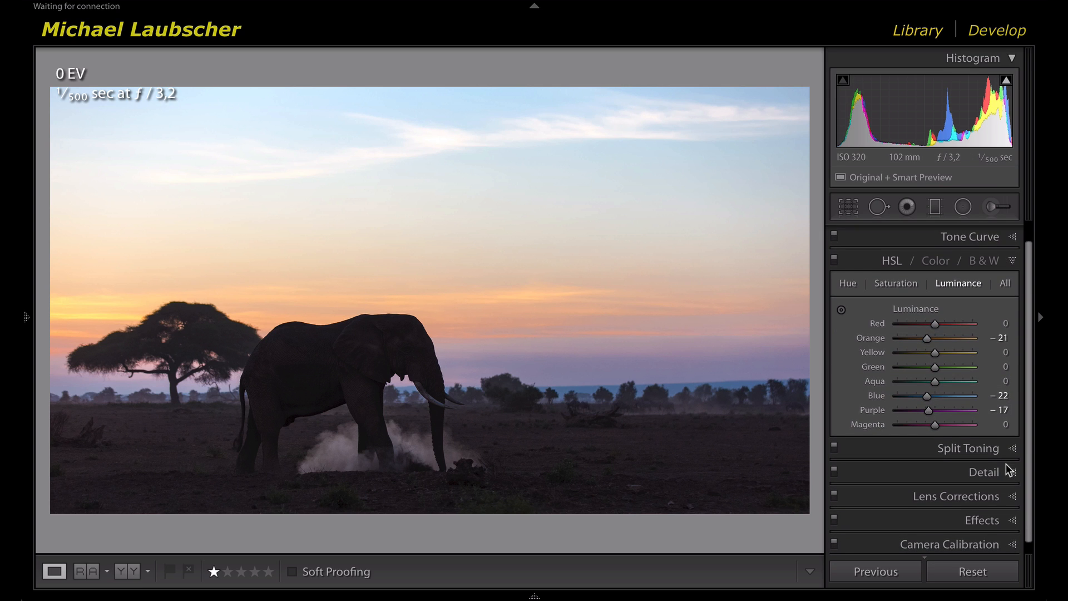
left_click(1010, 476)
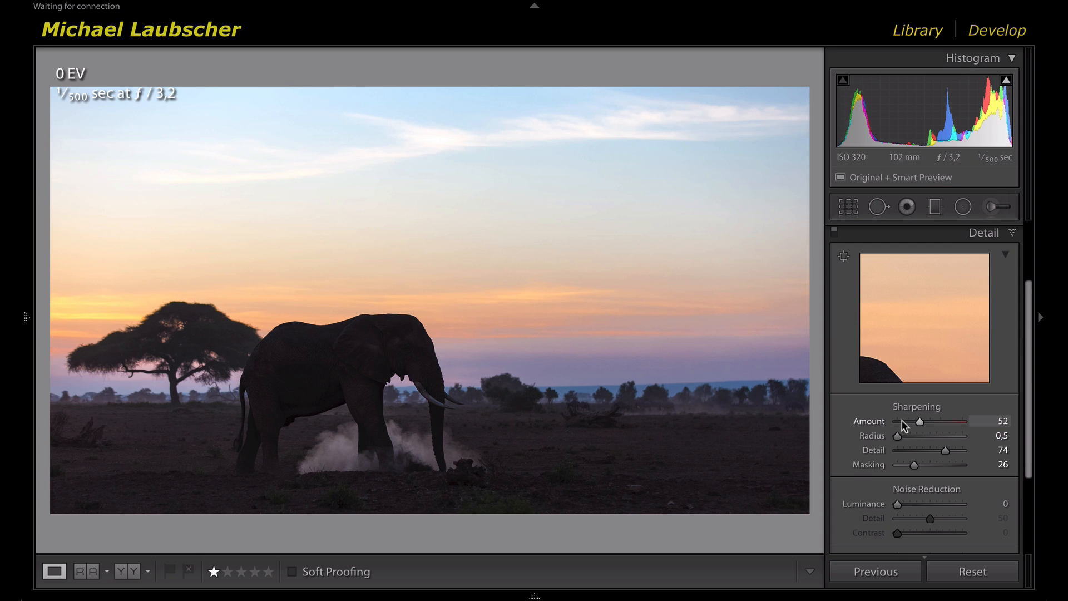
scroll(902, 419, "down", 4)
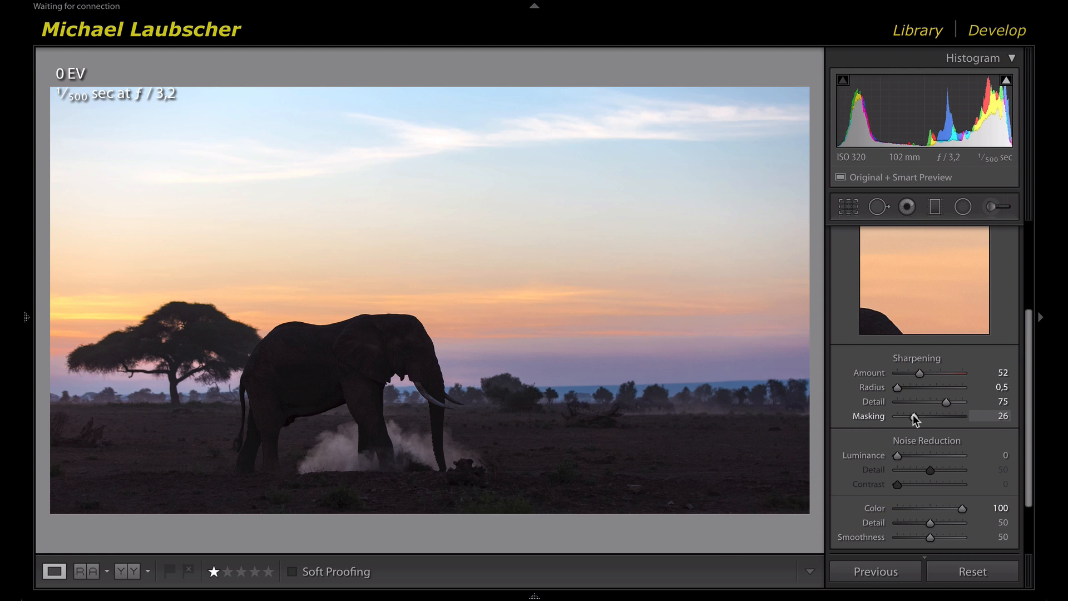
key("alt")
mouse_move(915, 420)
left_mouse_down()
mouse_move(901, 421)
mouse_move(927, 423)
mouse_move(918, 423)
left_mouse_up()
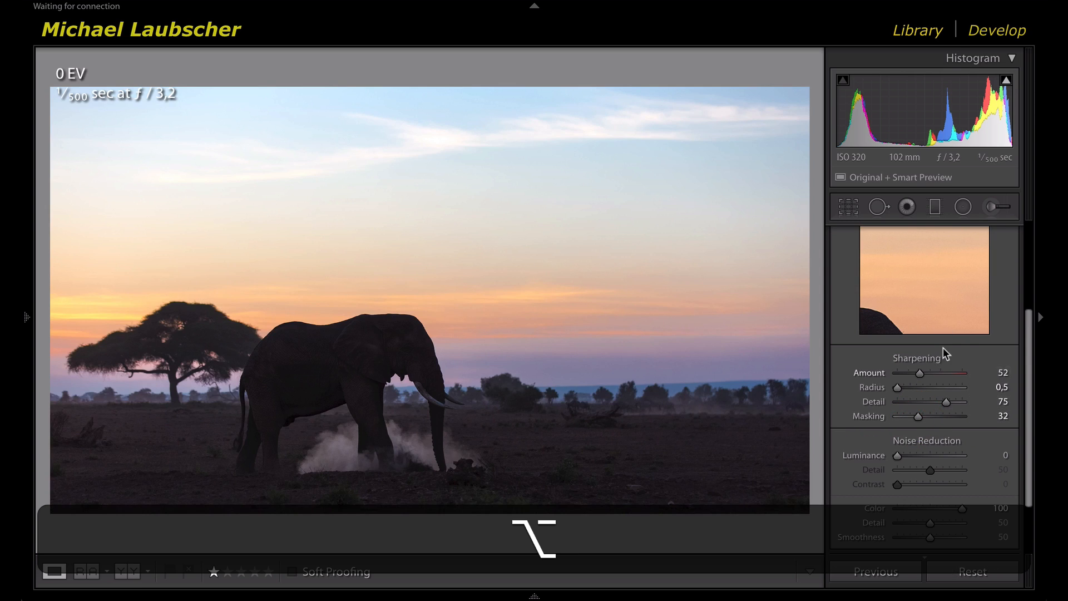
- Set the Color noise reduction to 0 and inspect the elephant's dark head close up for color noise
scroll(922, 400, "down", 2)
scroll(922, 401, "down", 1)
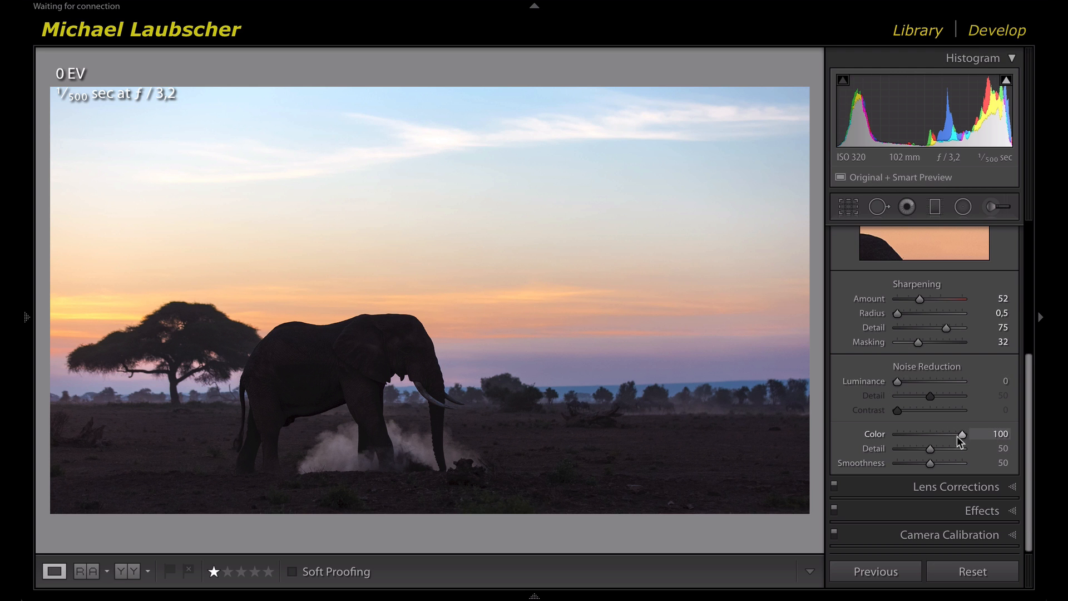
left_click(407, 350)
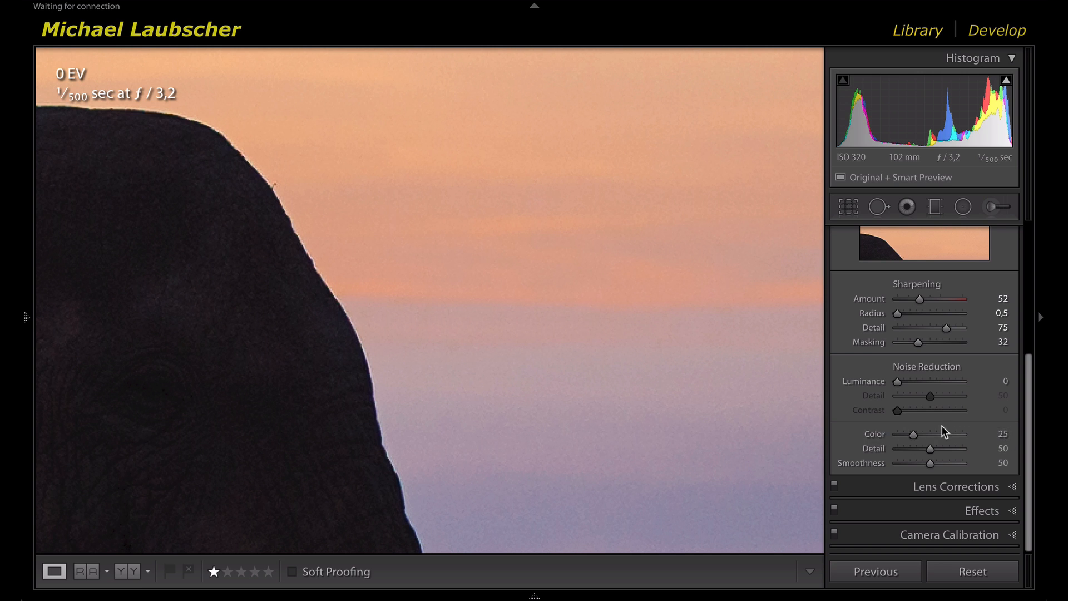
left_click_drag(913, 434, 877, 432)
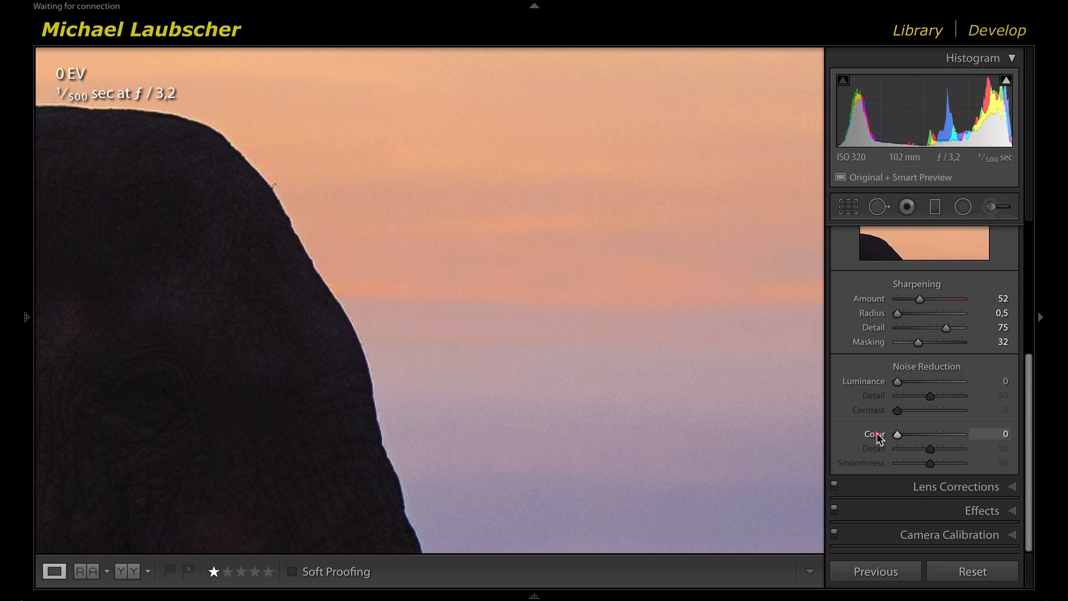
key("ctrl+=")
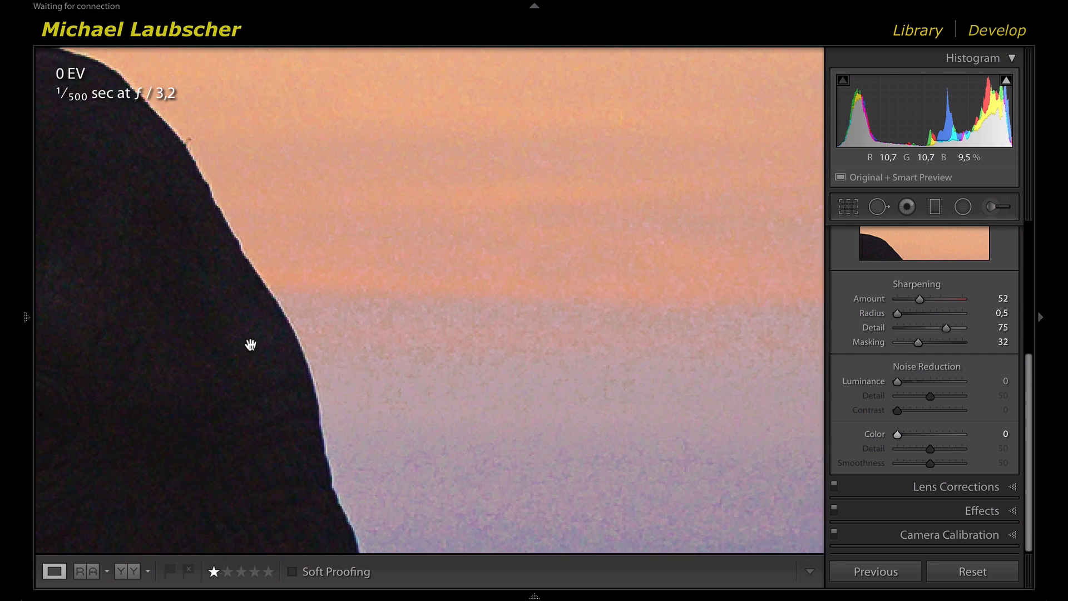
left_click_drag(229, 347, 575, 299)
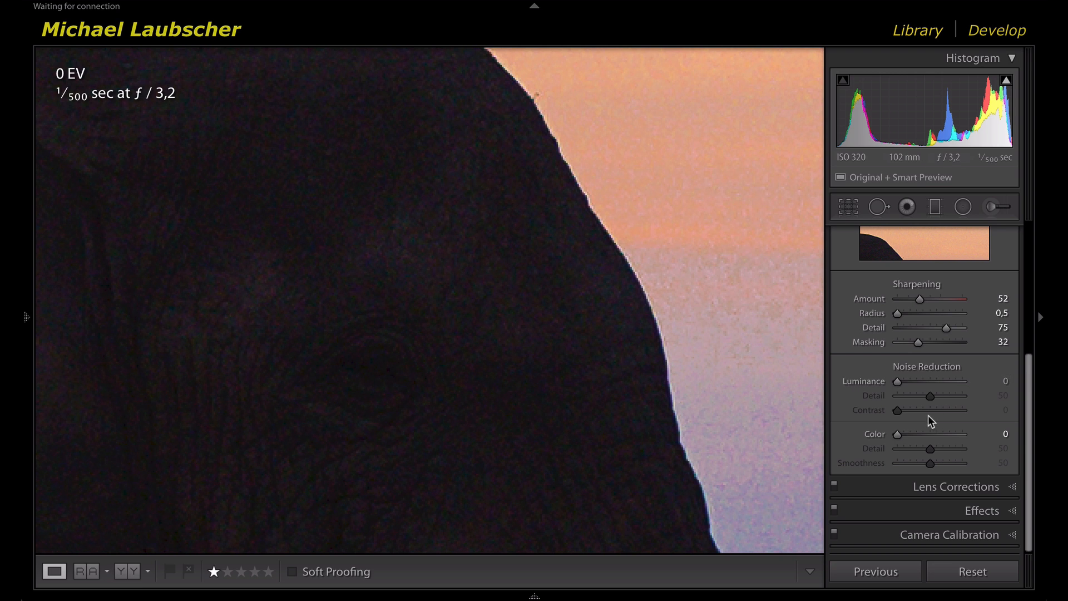
- Set the Color noise reduction to 100, comparing it with the default of 25 on the elephant's face
left_click_drag(940, 437, 970, 438)
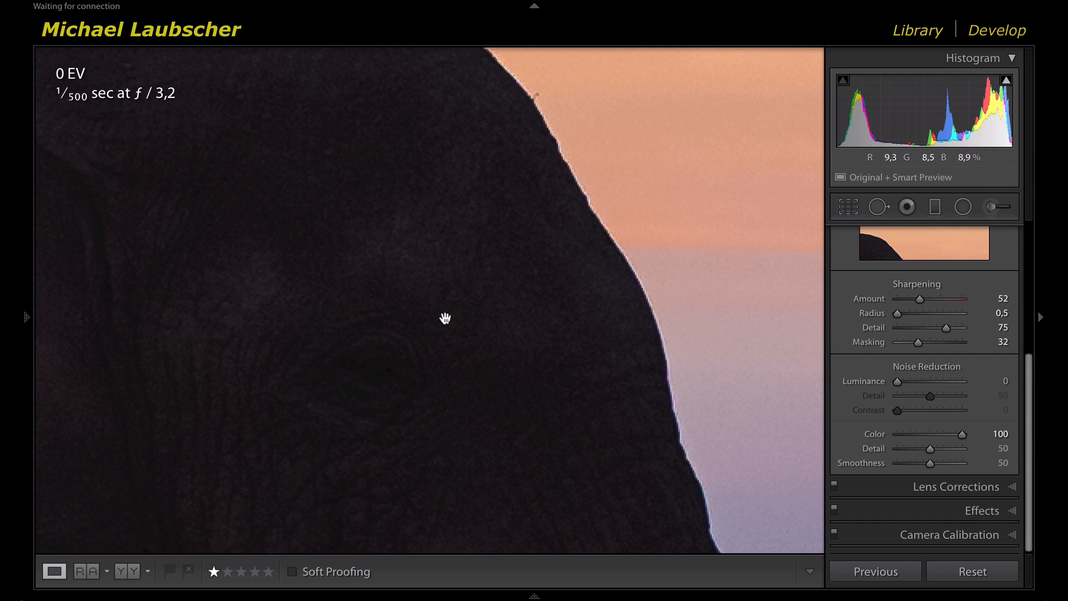
left_click_drag(574, 439, 536, 215)
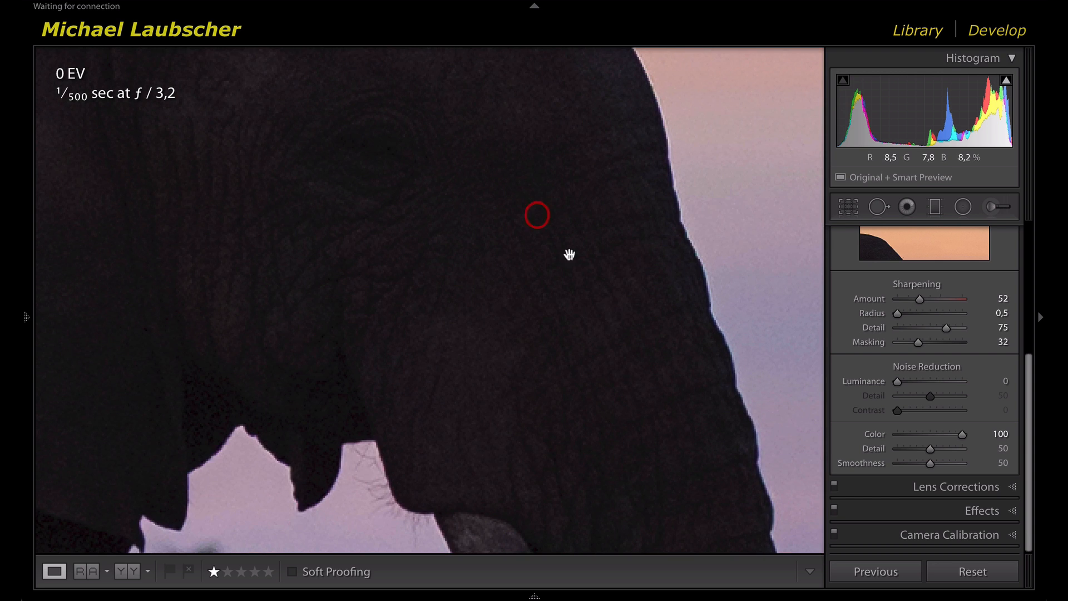
double_click(880, 432)
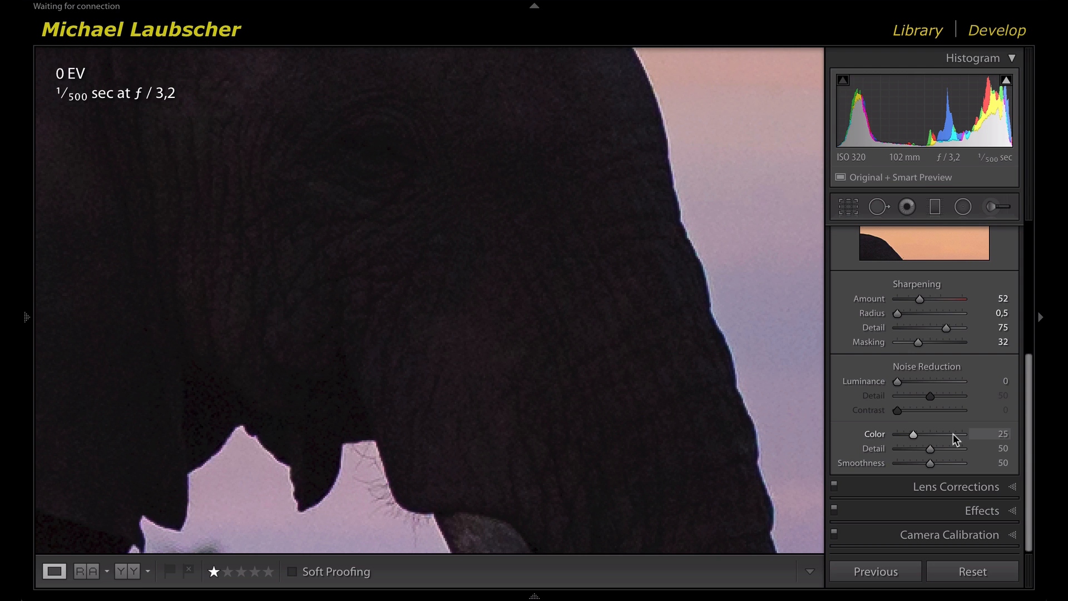
left_click_drag(953, 433, 999, 441)
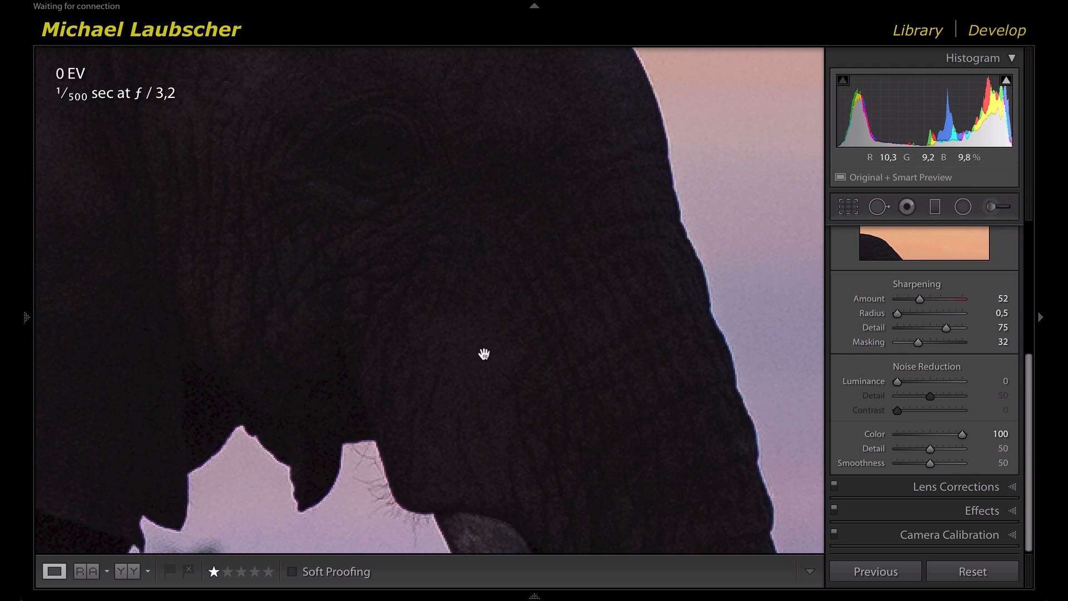
left_click(455, 351)
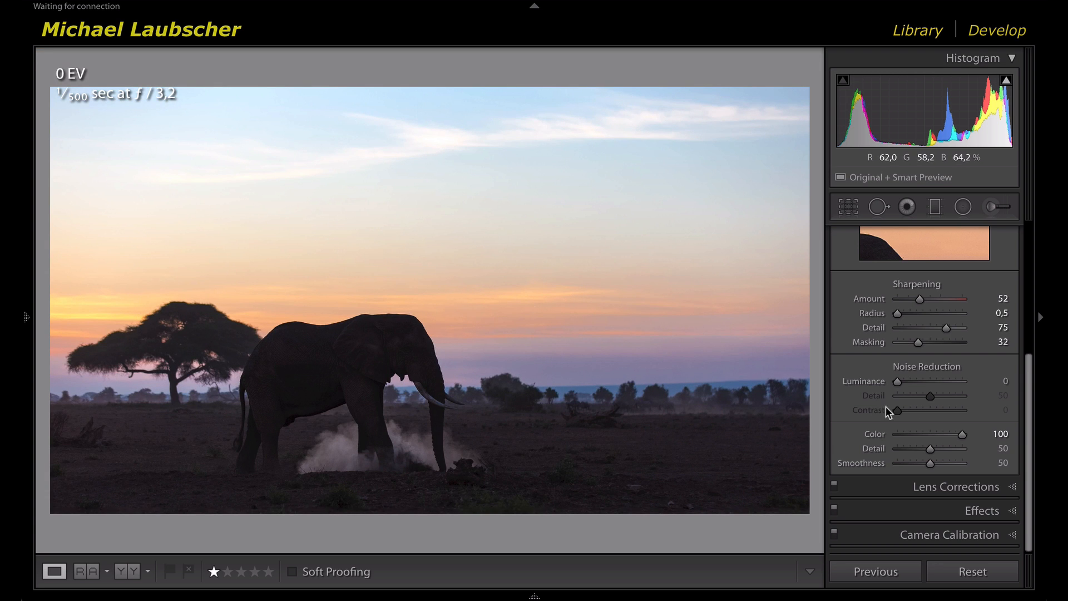
- Set the Luminance noise reduction to 100 and check its effect on the elephant close up and in the whole photo
left_click(409, 368)
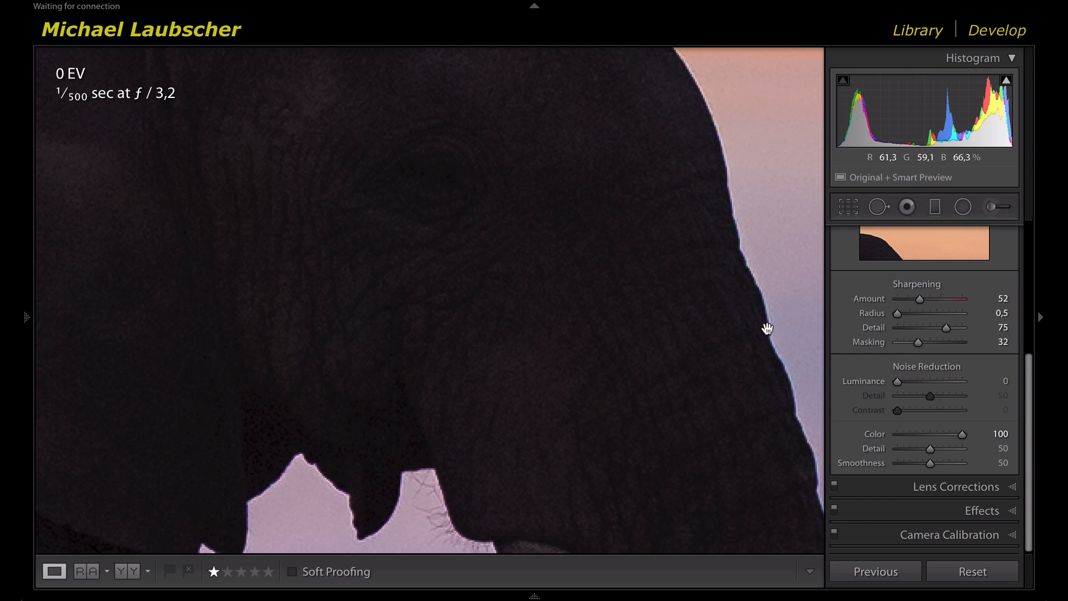
left_click_drag(684, 317, 559, 349)
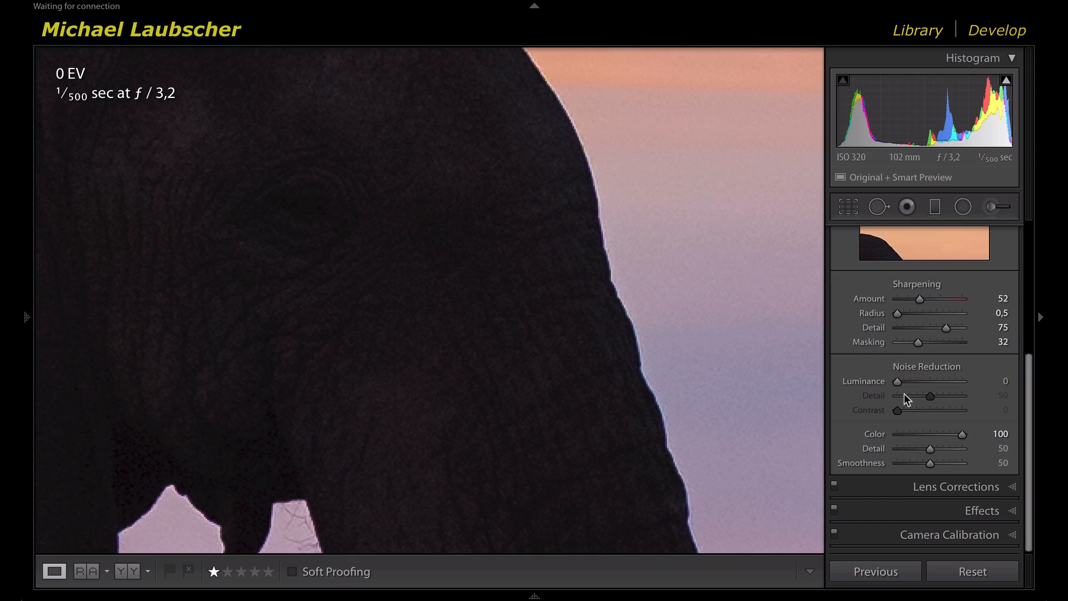
left_click_drag(898, 382, 991, 392)
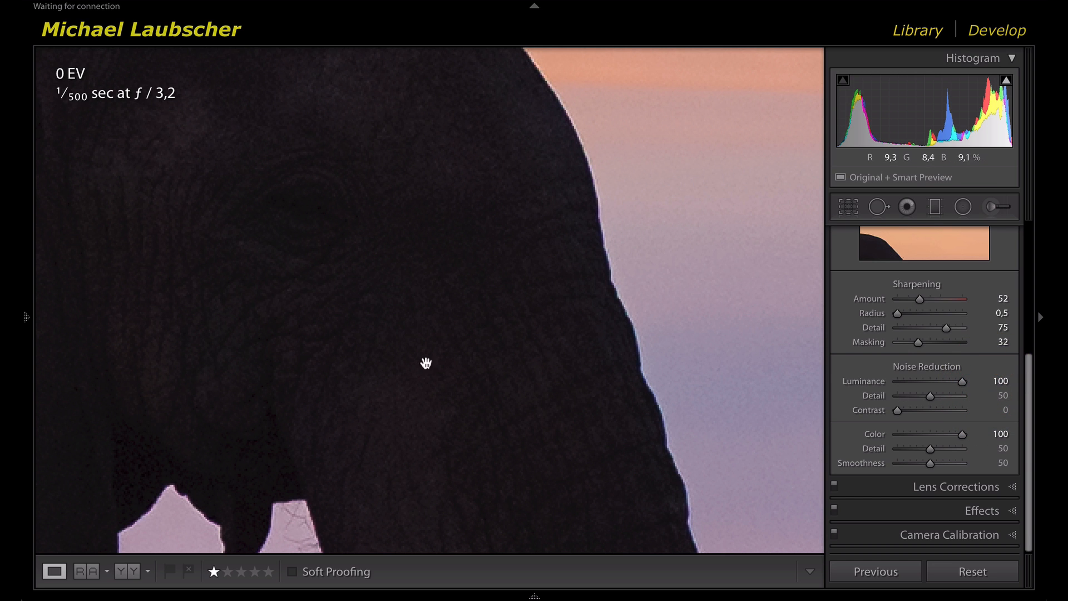
left_click(586, 406)
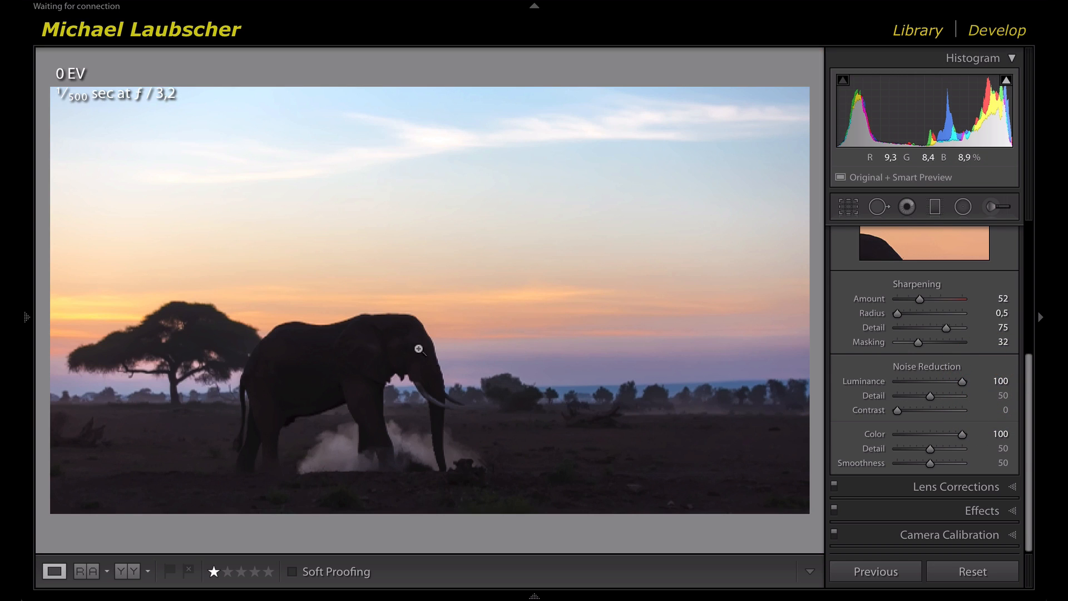
left_click(437, 354)
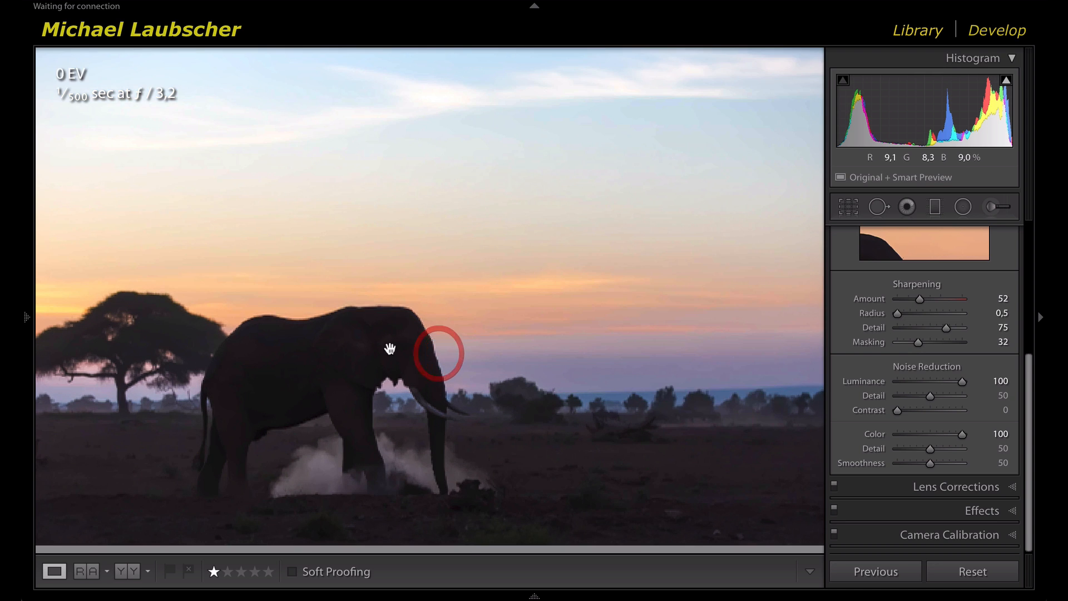
- Reset the Luminance noise reduction to 0 and inspect the elephant's face close up before returning to the whole photo
double_click(871, 383)
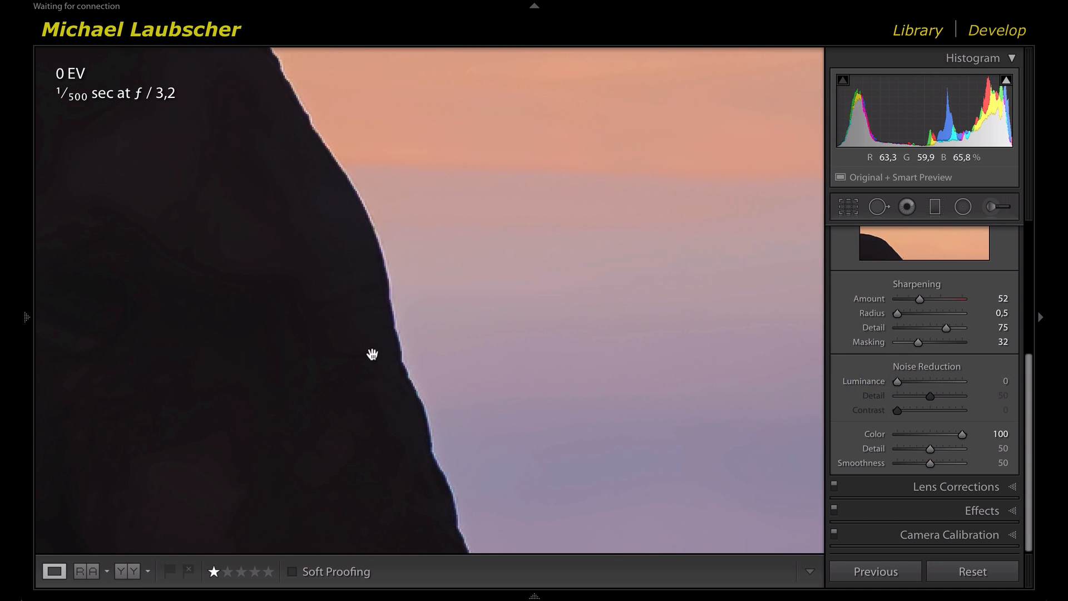
left_click_drag(374, 353, 668, 336)
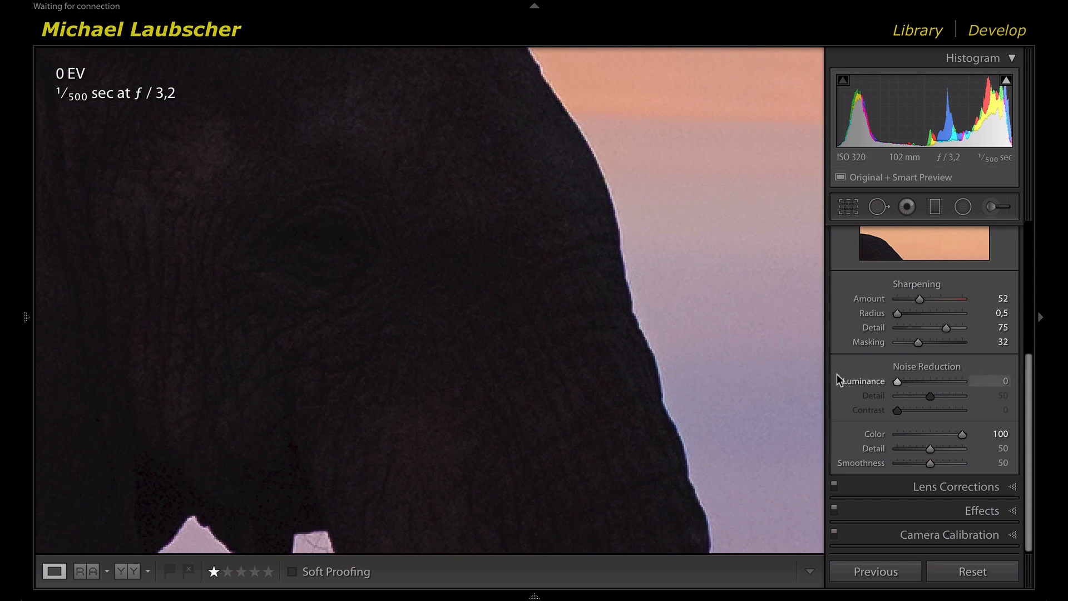
key("z")
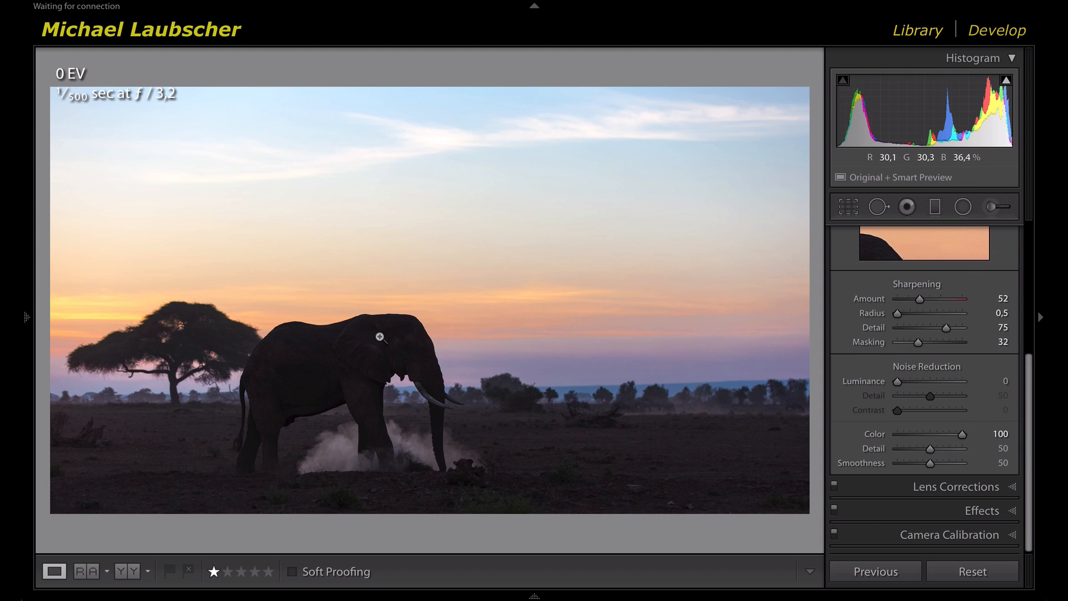
- Switch the lens profile corrections off and back on to compare their effect on the photo
scroll(907, 460, "down", 1)
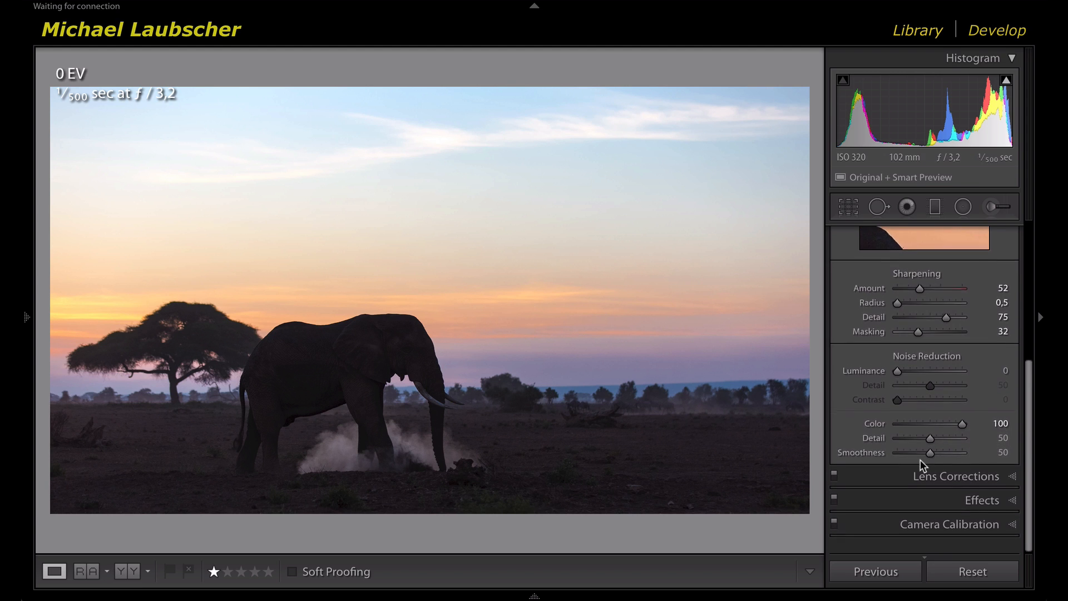
scroll(967, 482, "up", 1)
left_click(1008, 484)
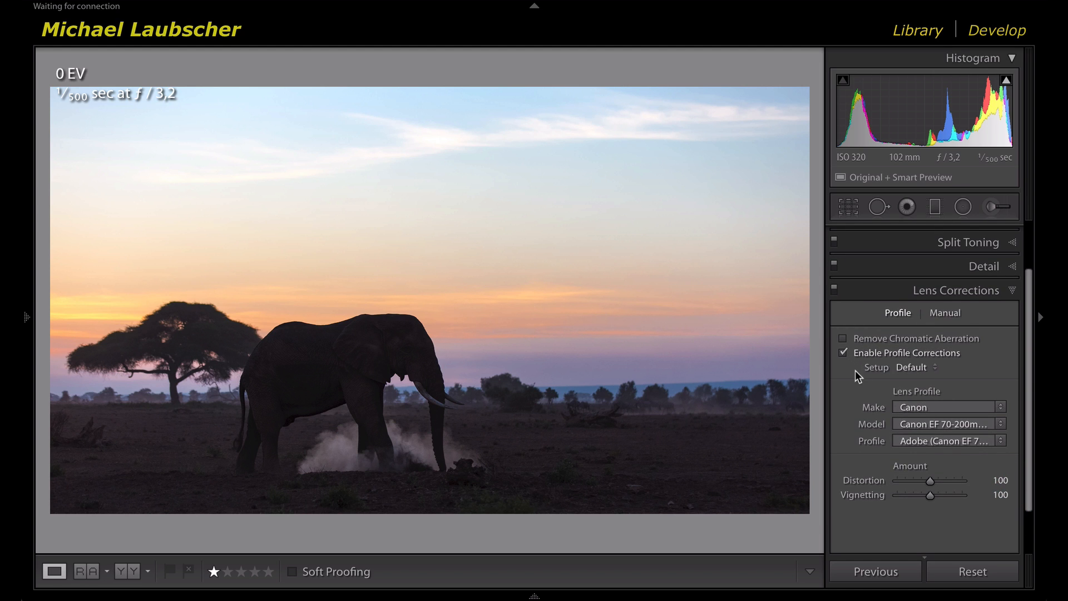
left_click(843, 351)
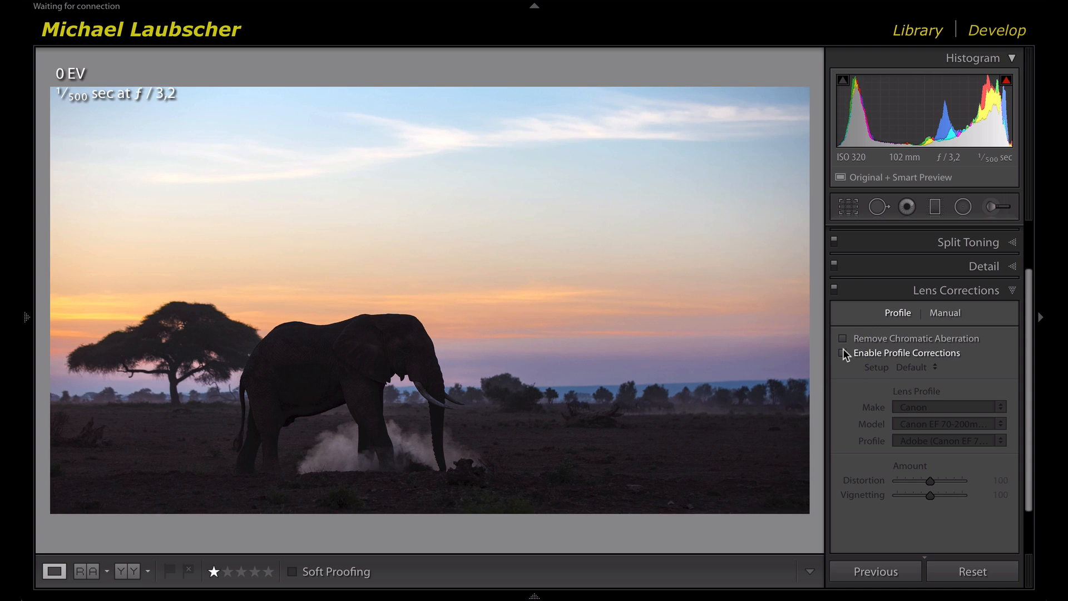
left_click(844, 352)
- Review the photo's Effects settings for post-crop vignetting, grain and dehaze
scroll(932, 423, "down", 1)
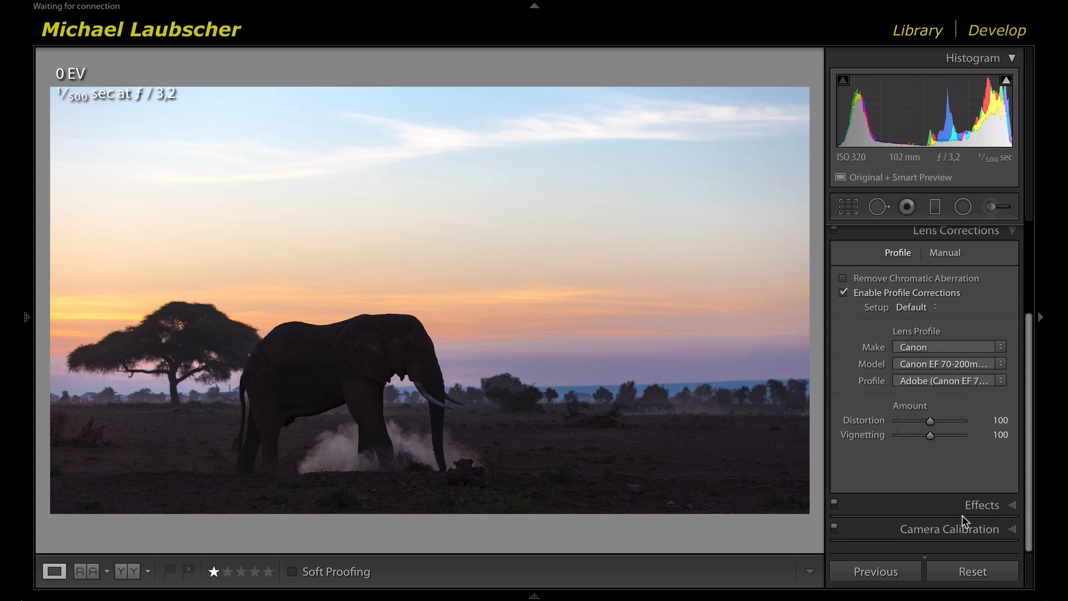
left_click(980, 507)
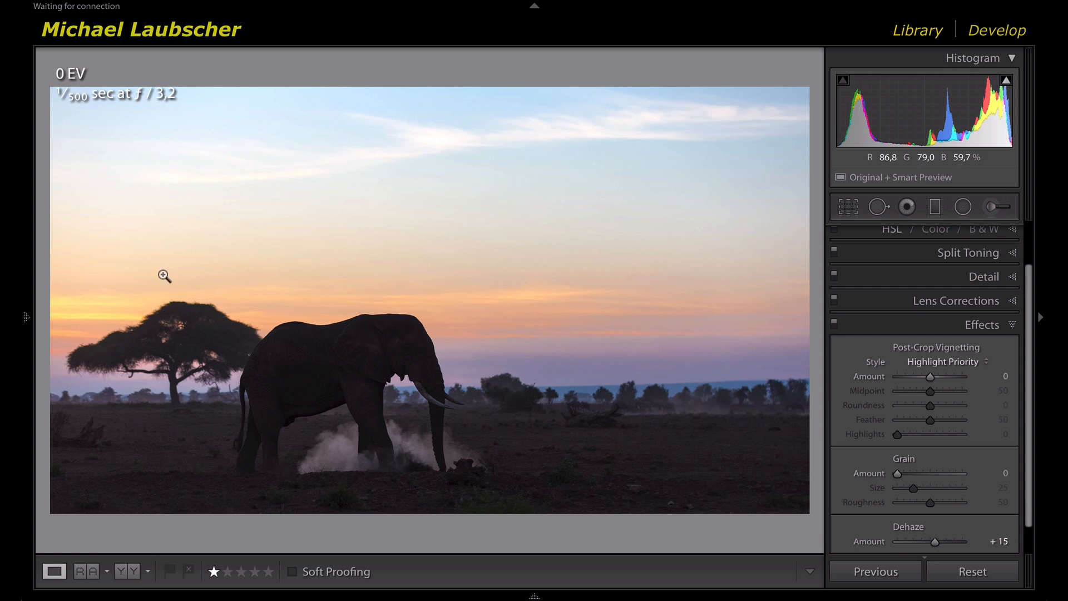
left_click(1012, 325)
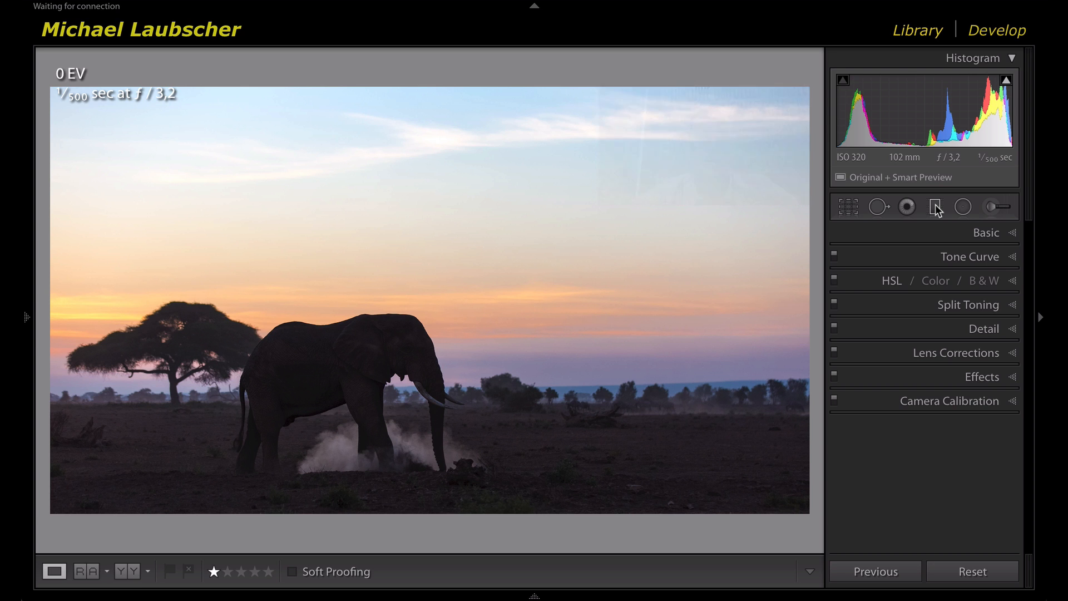
- Cycle through the photo's info overlay views and leave the overlay hidden
key("i")
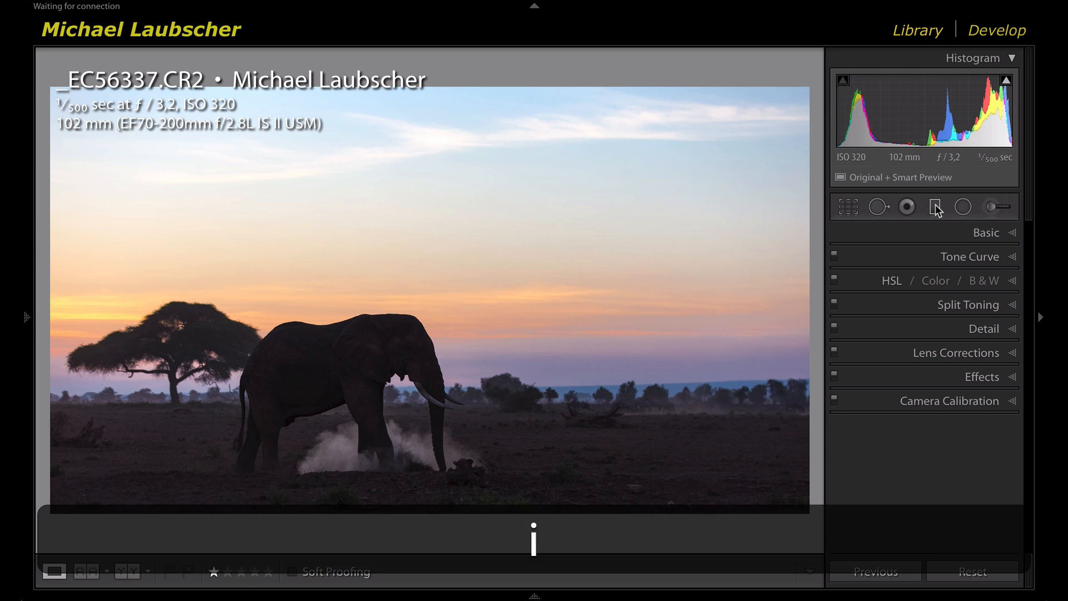
key("i")
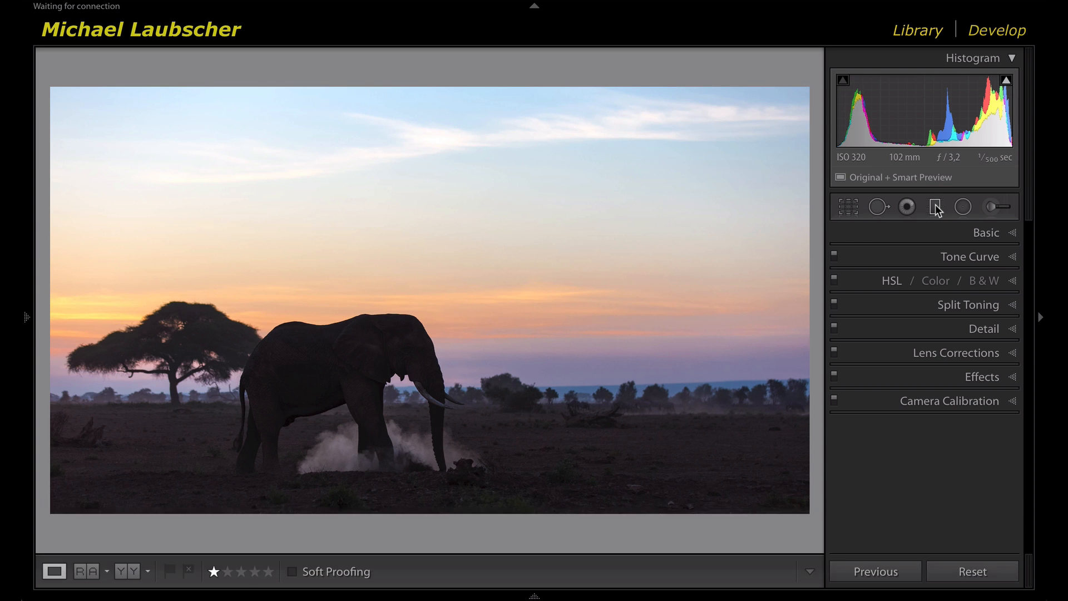
key("i")
key("i")
key("i")
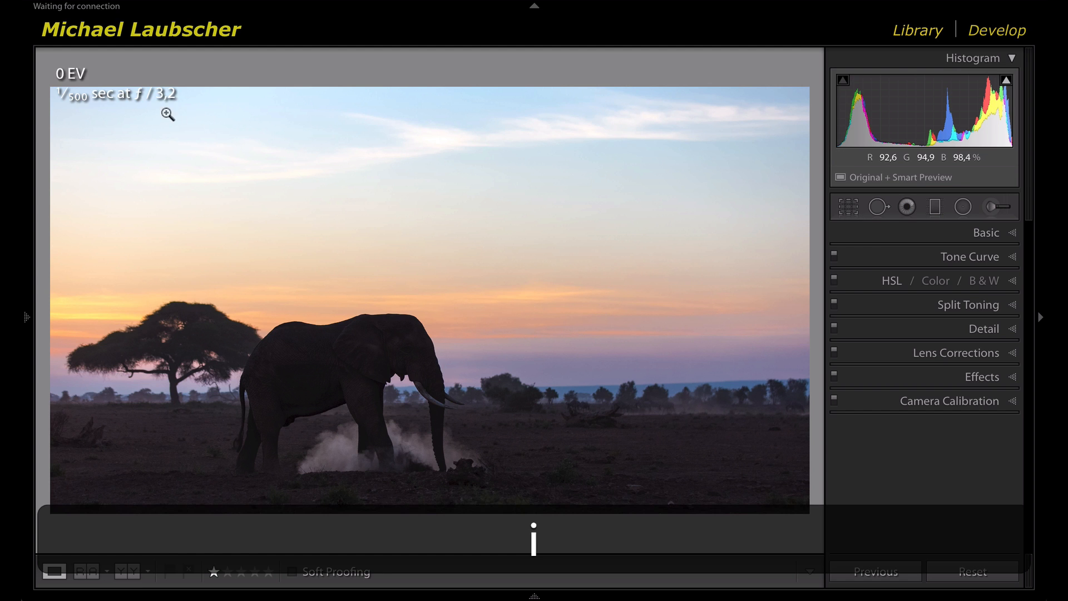
key("i")
key("i")
key("i")
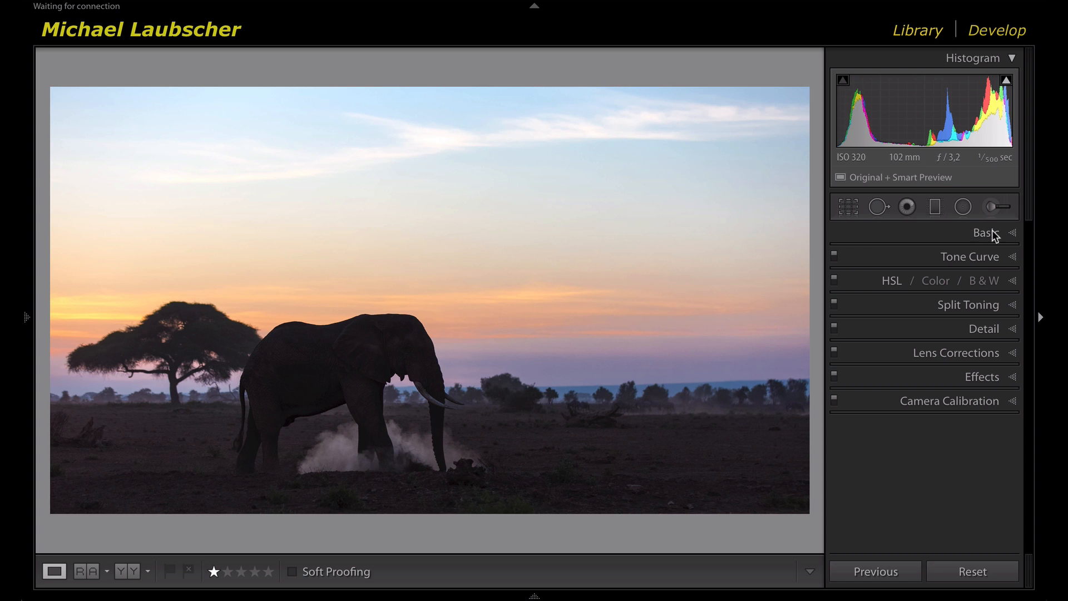
- Add a horizontal graduated filter from the photo's lower edge and move it up until its centre line crosses the elephant's head
left_click(934, 208)
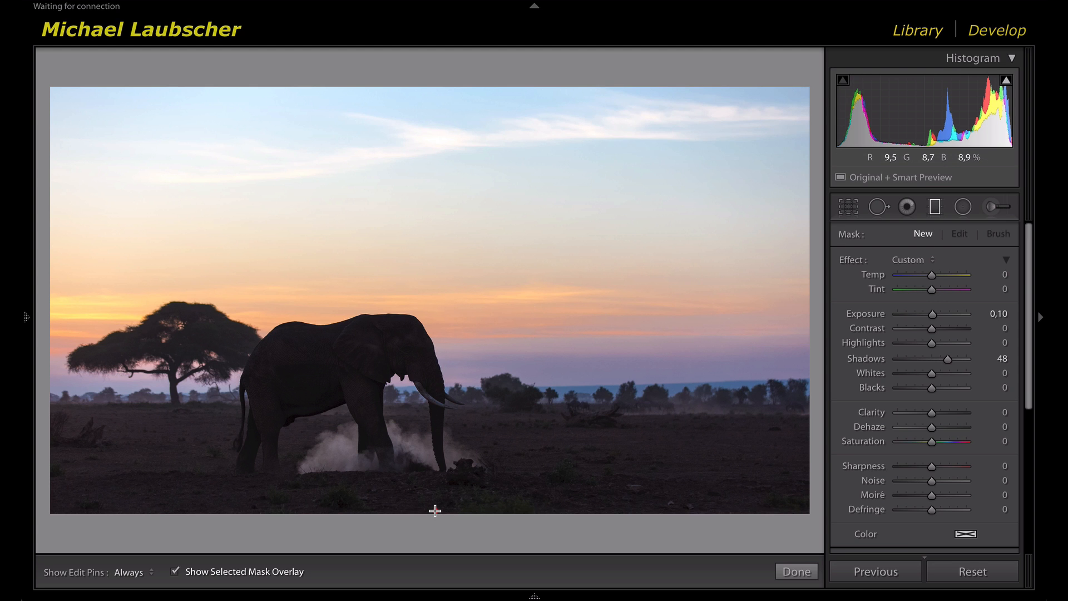
left_click_drag(435, 510, 434, 436)
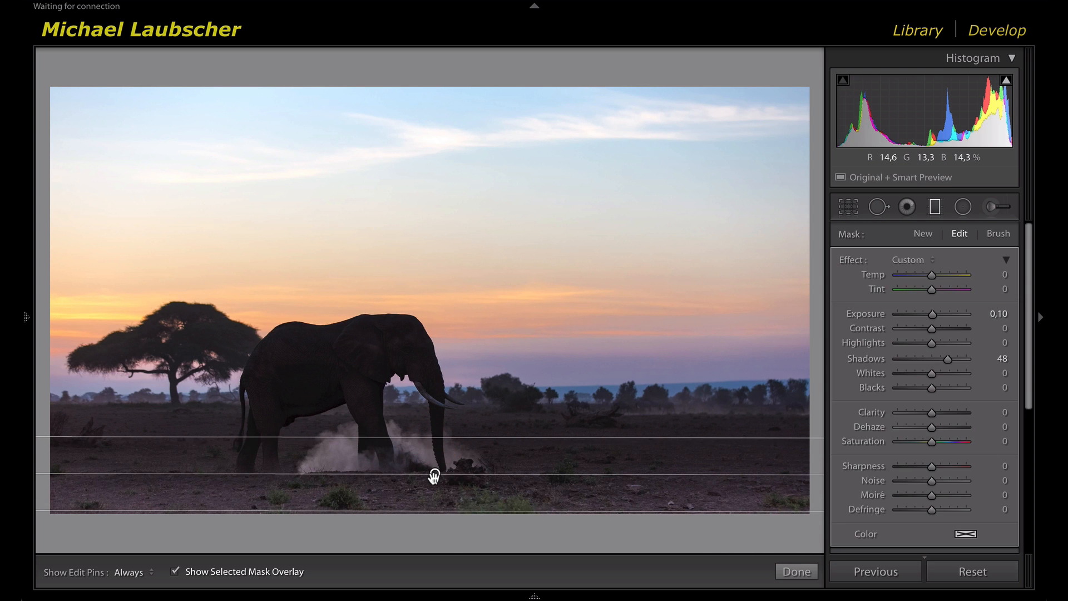
mouse_move(433, 473)
left_click_drag(433, 473, 432, 342)
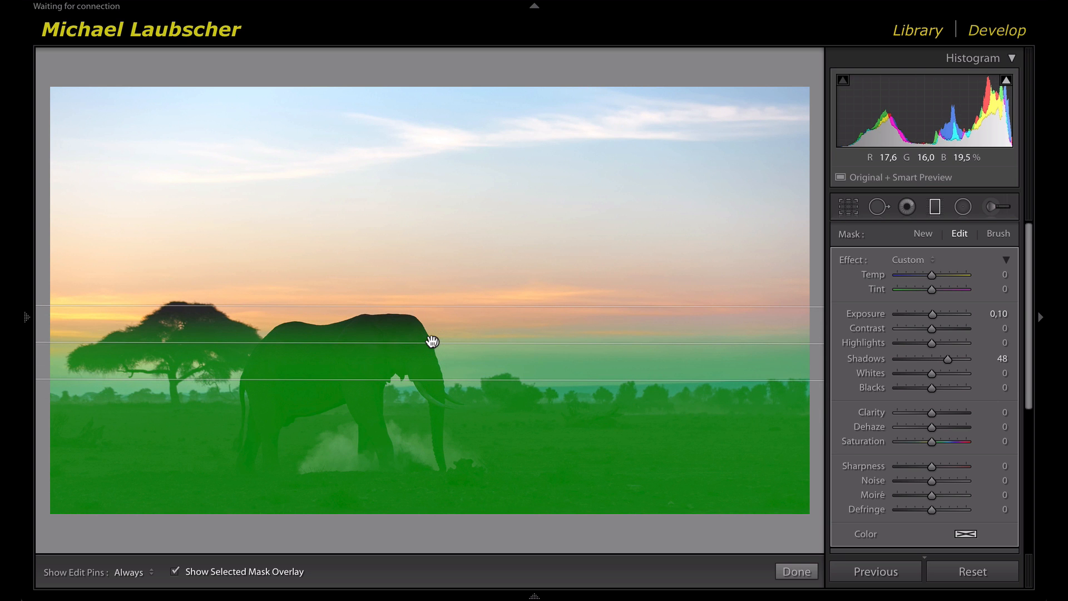
- Check the graduated filter's coverage with the mask overlay, leave the overlay hidden, and raise the filter slightly with a narrower transition
key("o")
key("o")
key("o")
key("o")
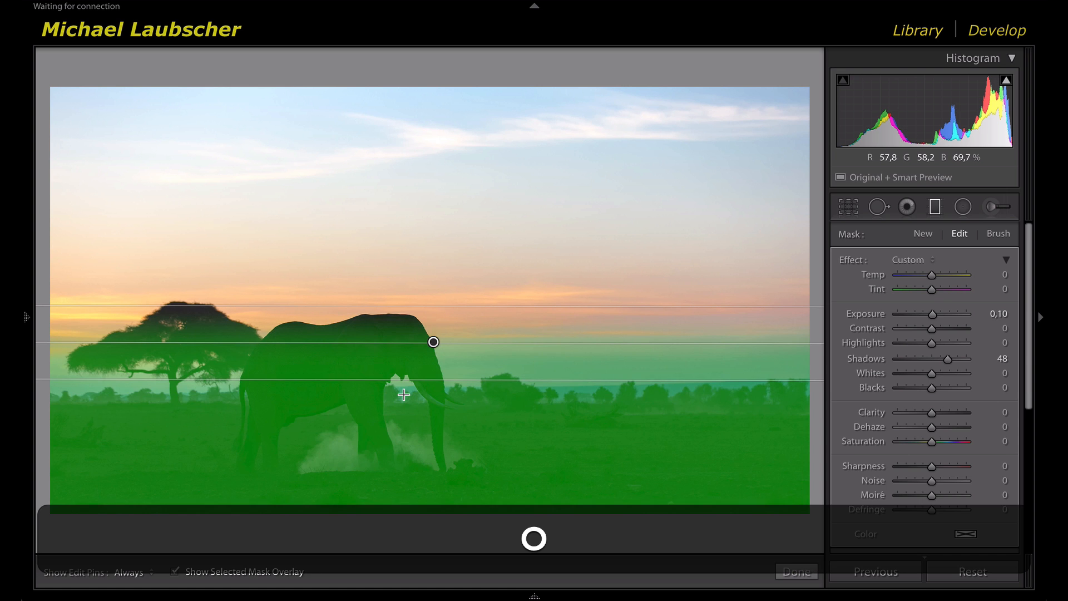
key("o")
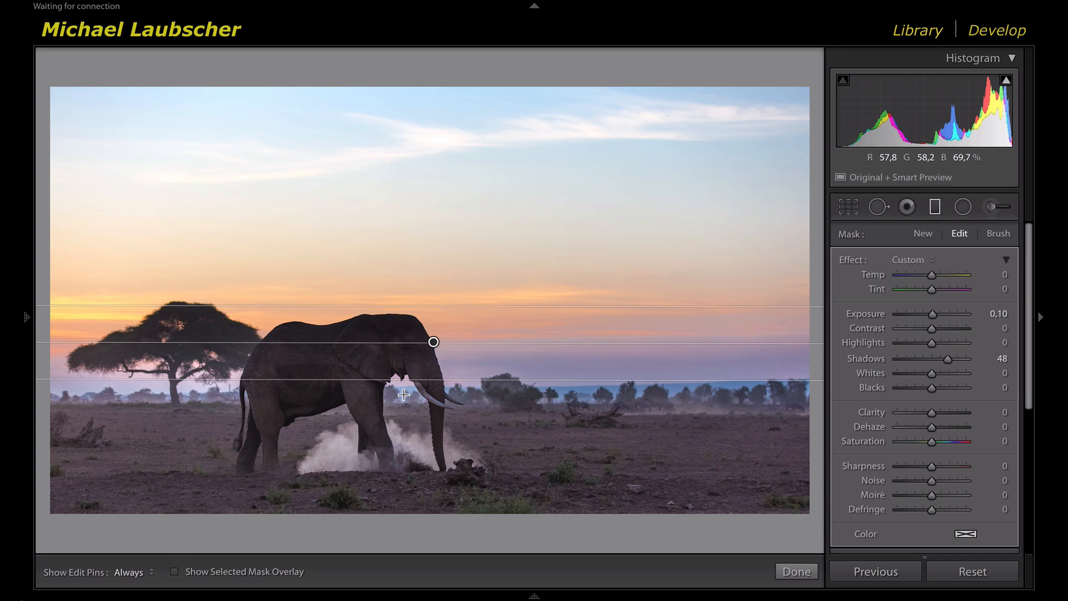
left_click(174, 572)
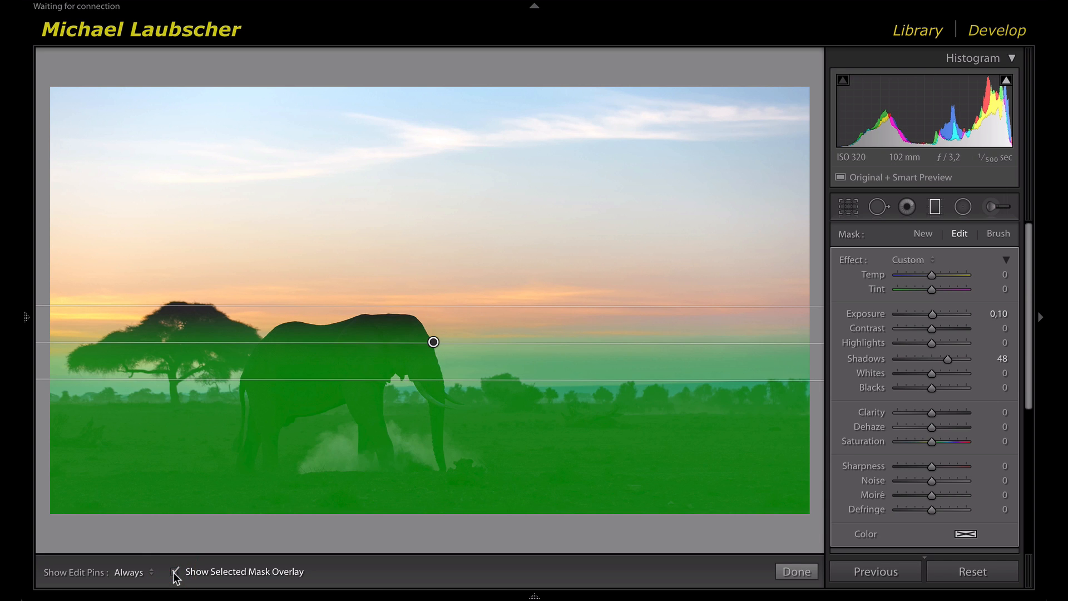
left_click(174, 572)
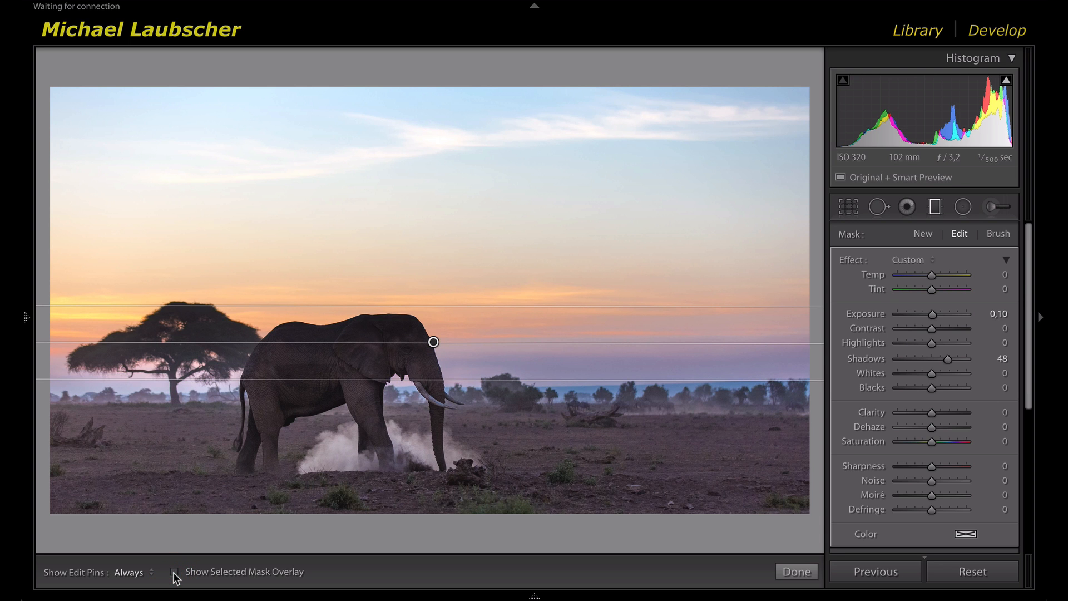
left_click(175, 573)
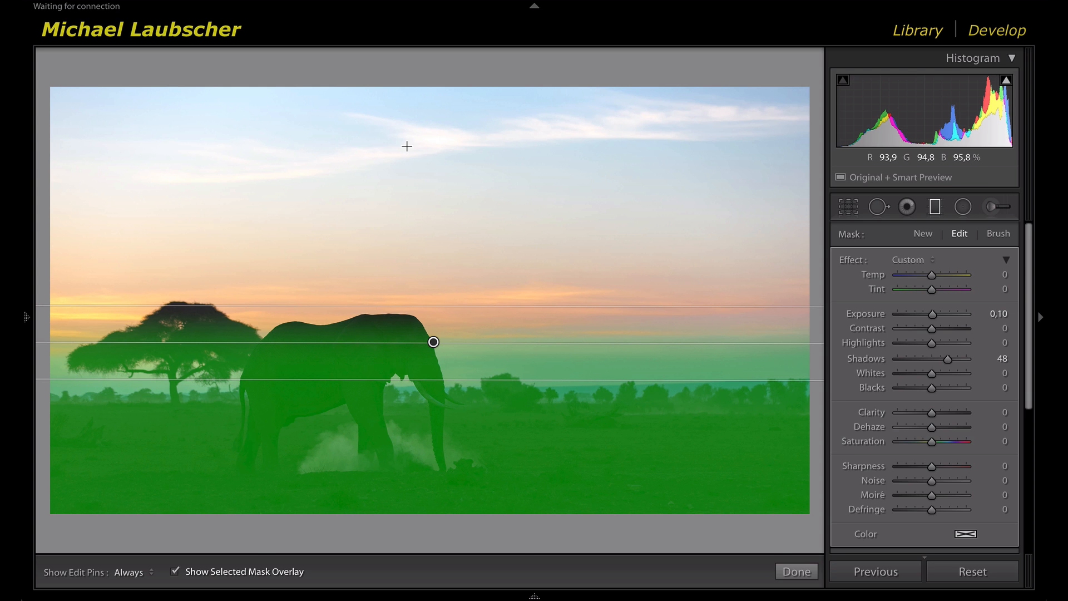
key("o")
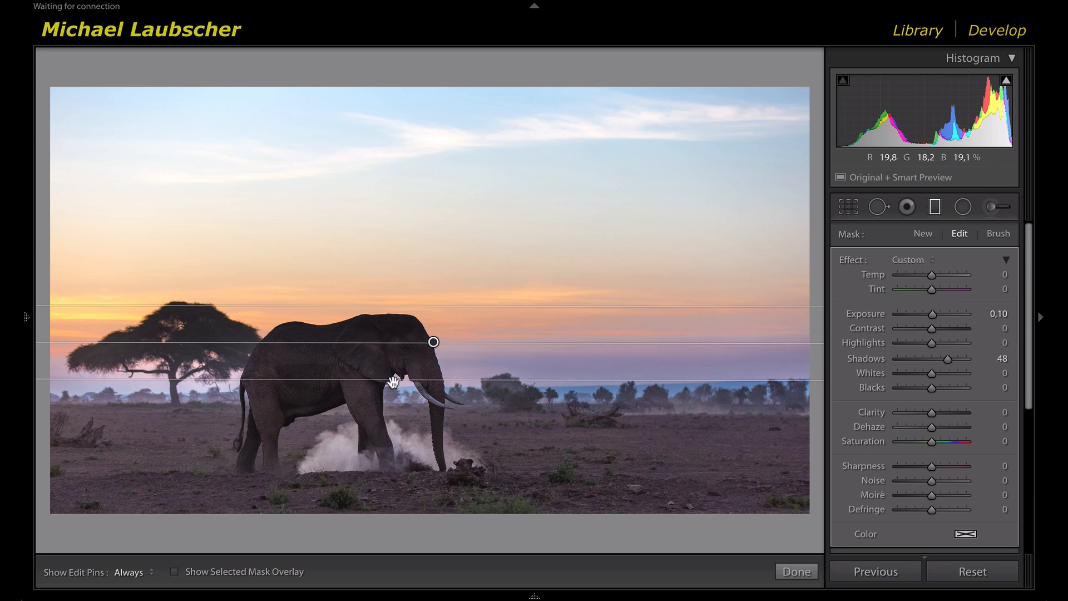
left_click_drag(430, 307, 433, 328)
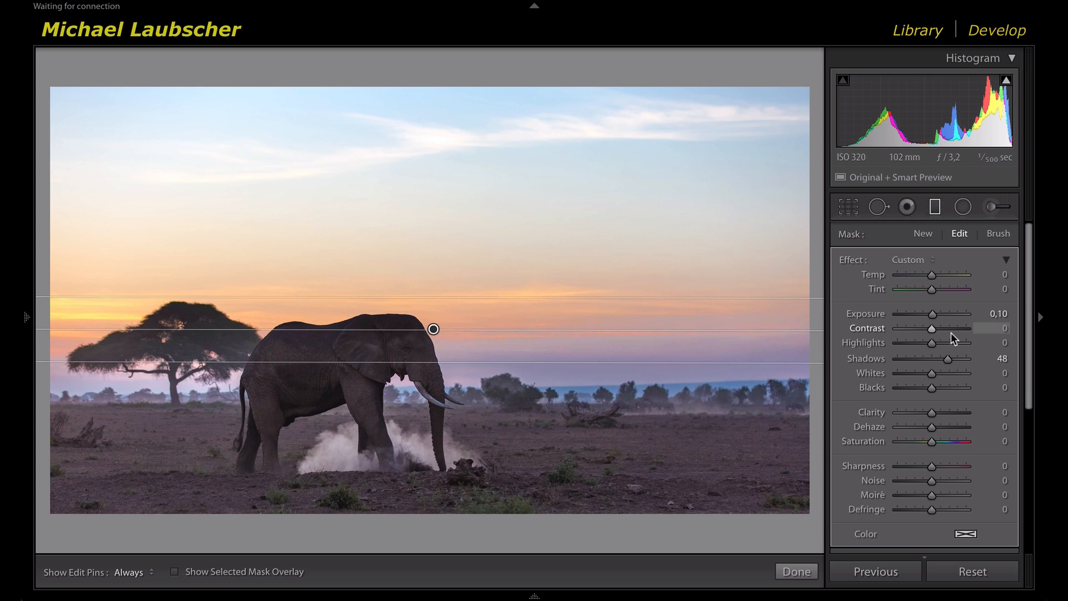
- Reset the graduated filter's effects and set its Shadows to 37, Whites to 11, Exposure to 0.10 and Clarity to 4
double_click(855, 261)
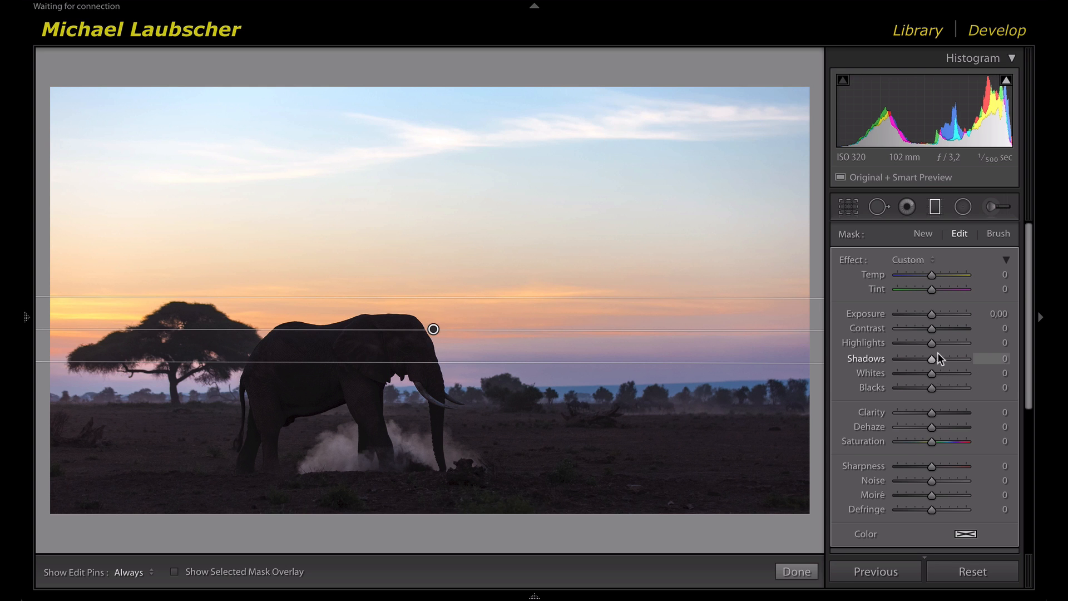
left_click_drag(942, 356, 935, 372)
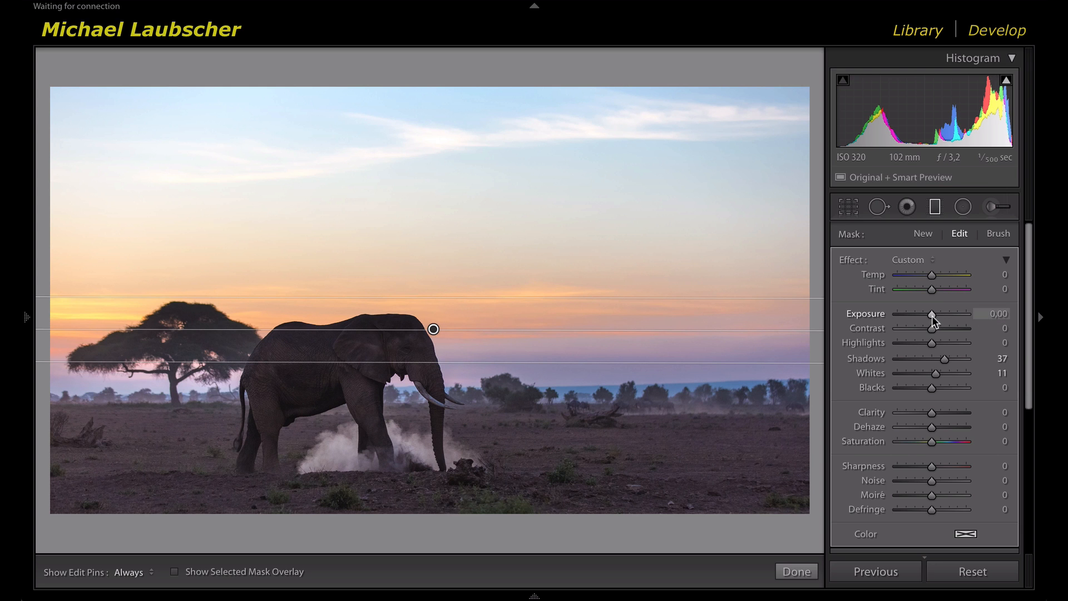
left_click(932, 316)
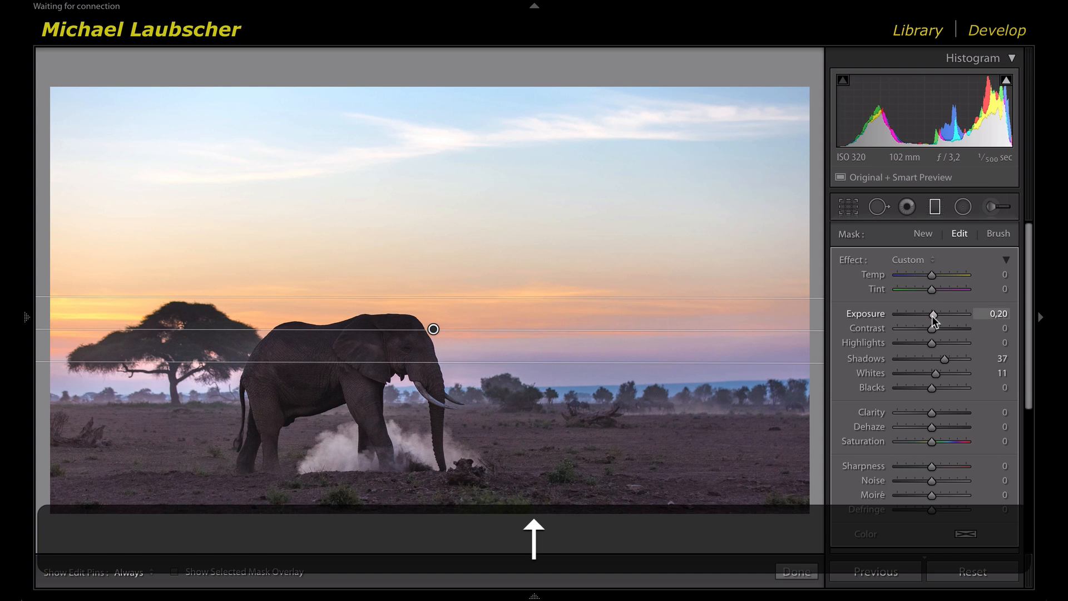
key("Down")
key("Down")
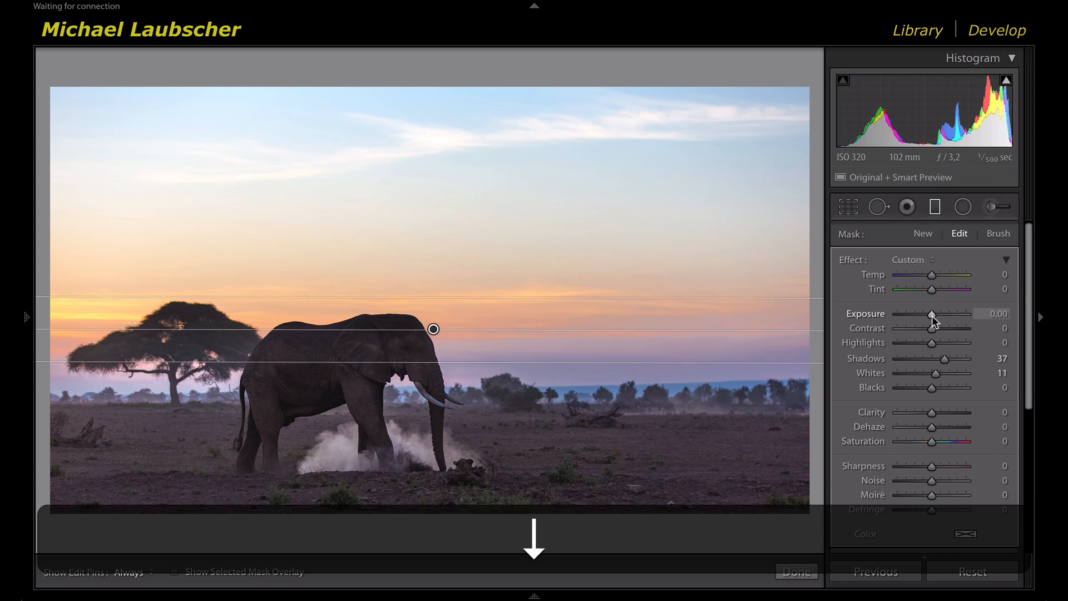
key("Up")
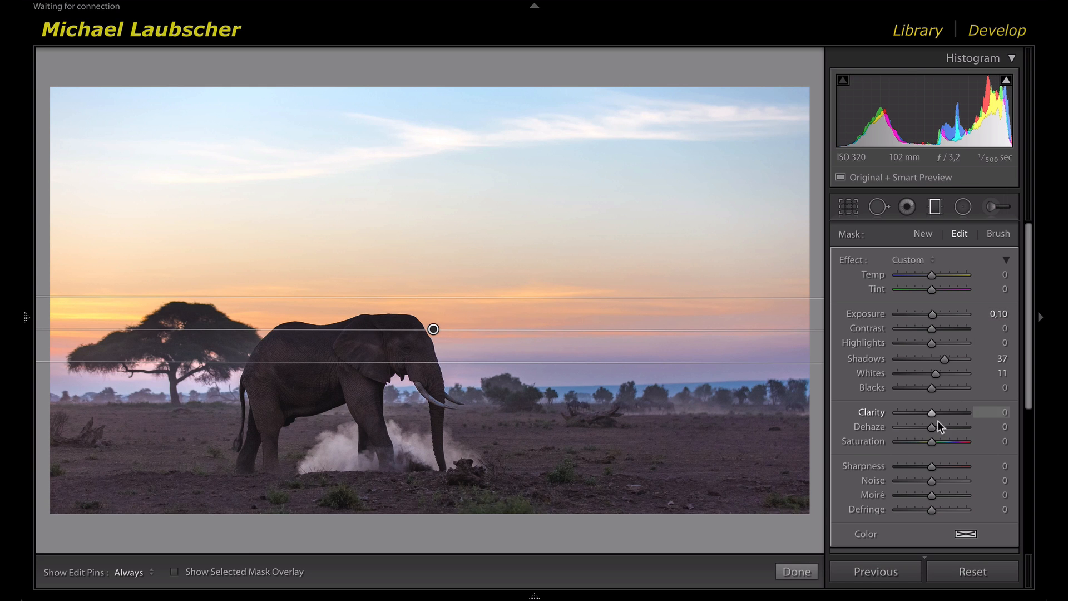
key("Up")
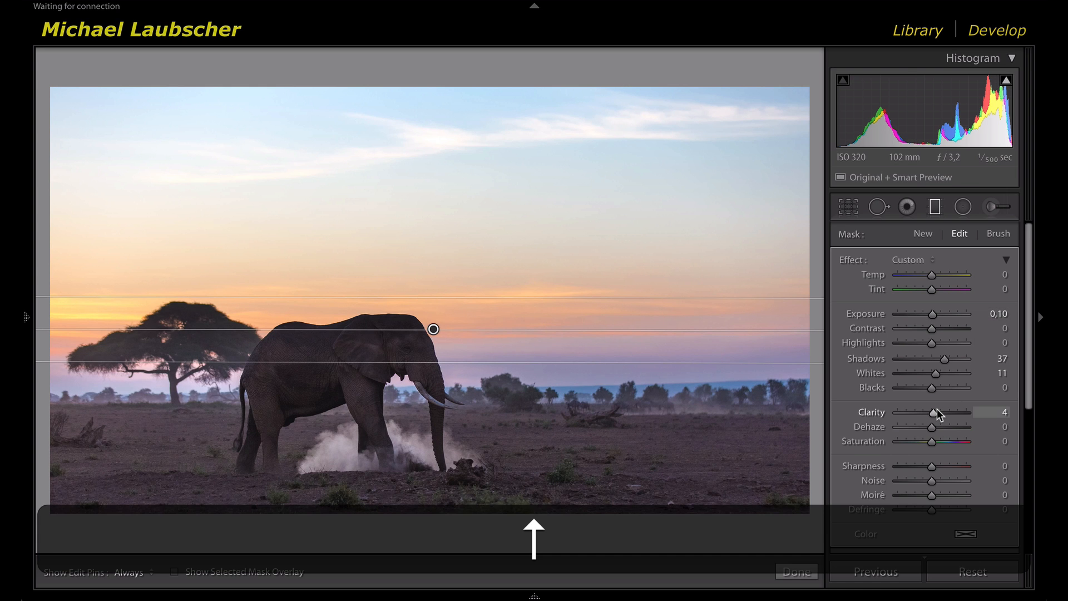
- Try a Sharpness of 6 on the graduated filter and reset it to 0
key("Up")
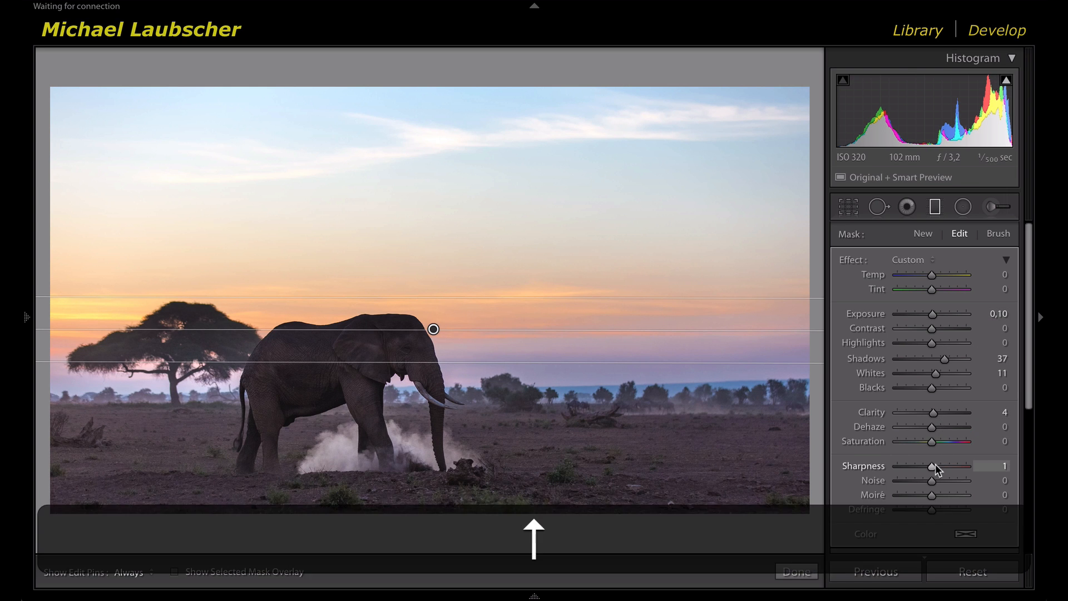
key("Up")
key("Up")
key("Up")
key("Up")
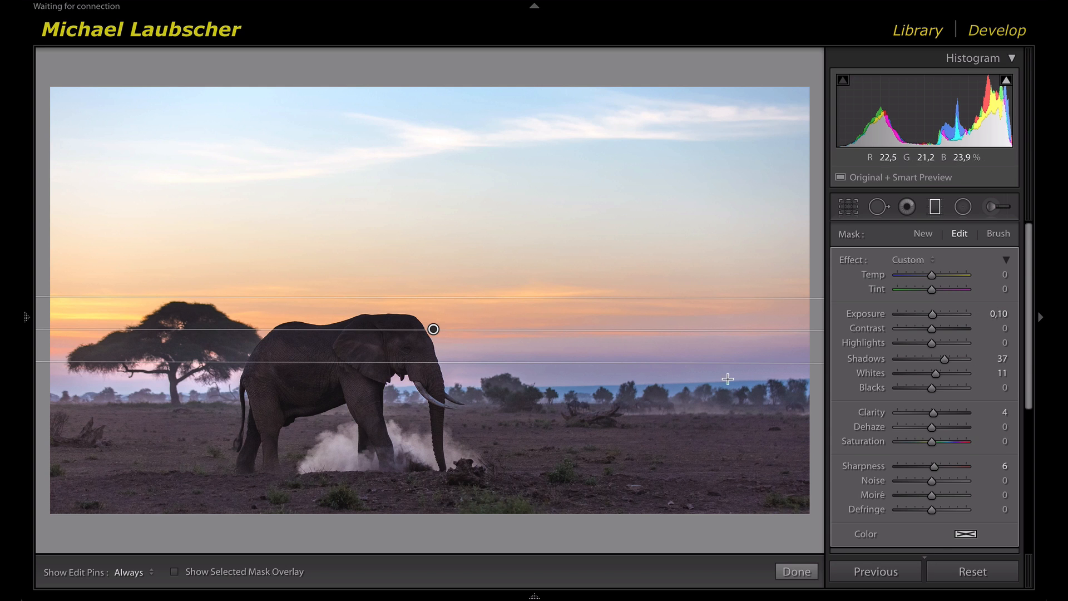
double_click(875, 468)
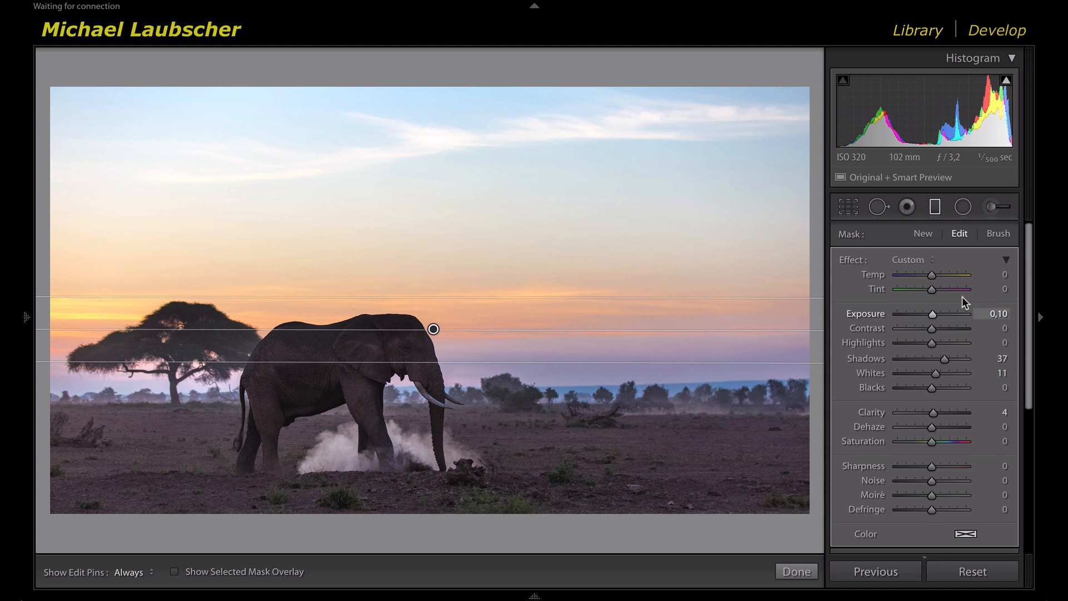
- Switch the graduated filter off to compare the photo without its adjustments
scroll(924, 385, "down", 1)
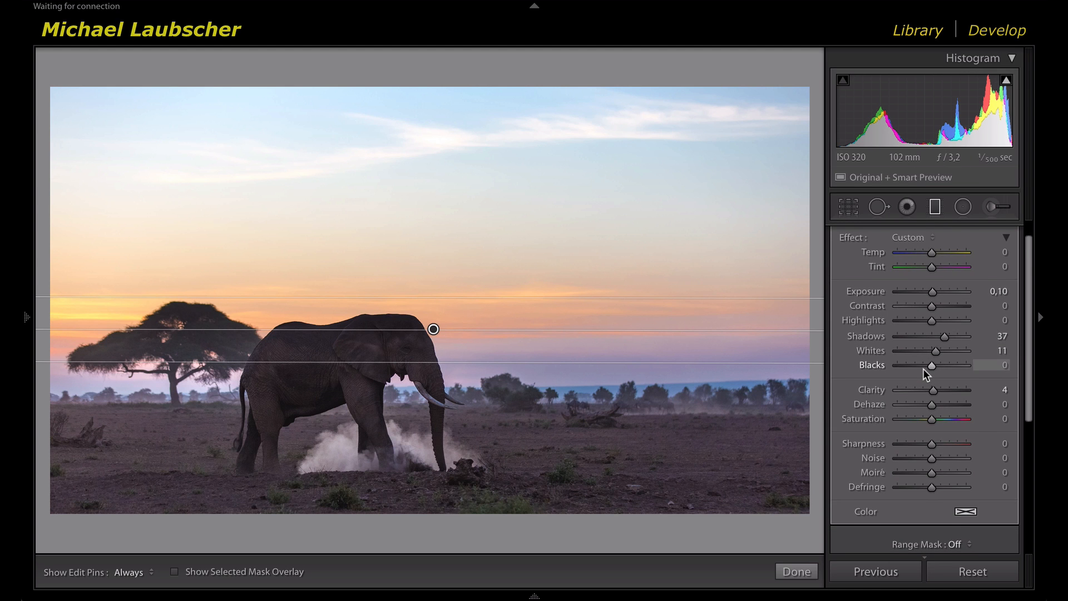
scroll(919, 384, "down", 3)
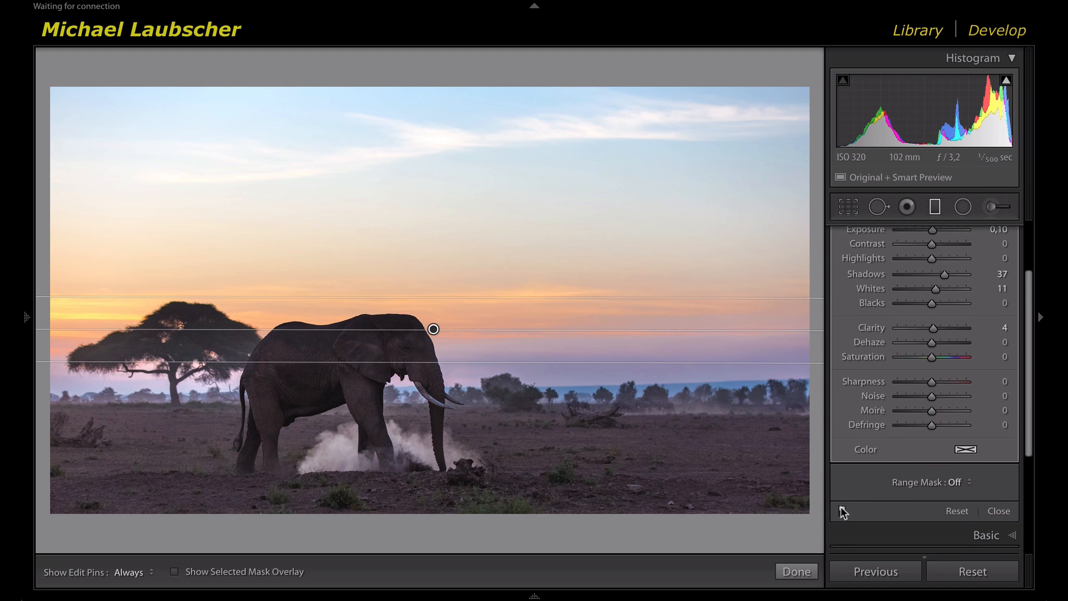
left_click(842, 510)
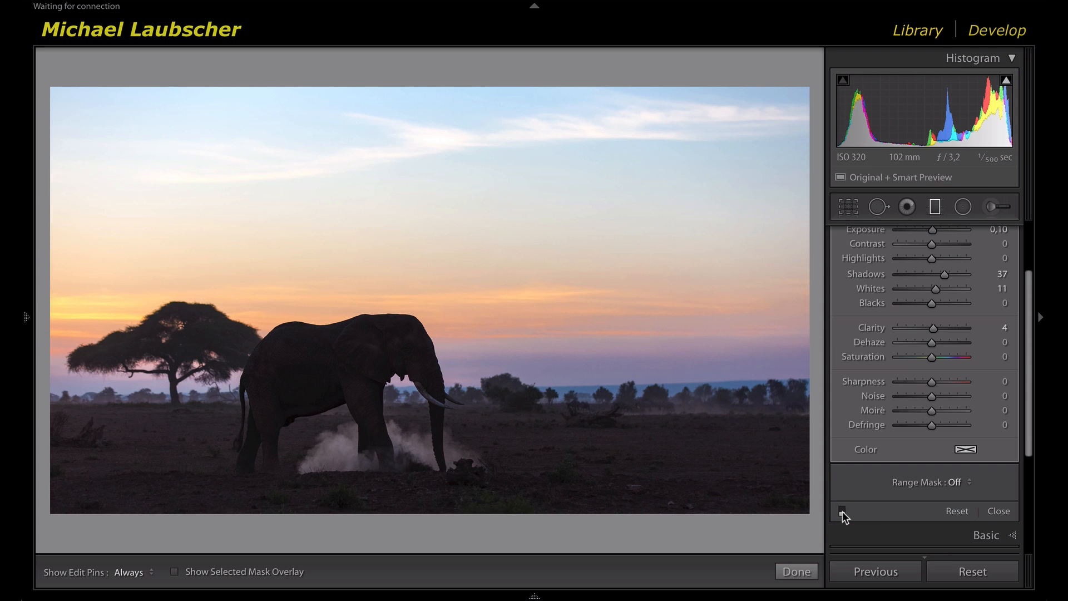
- Switch the graduated filter back on and show its mask overlay
left_click(842, 510)
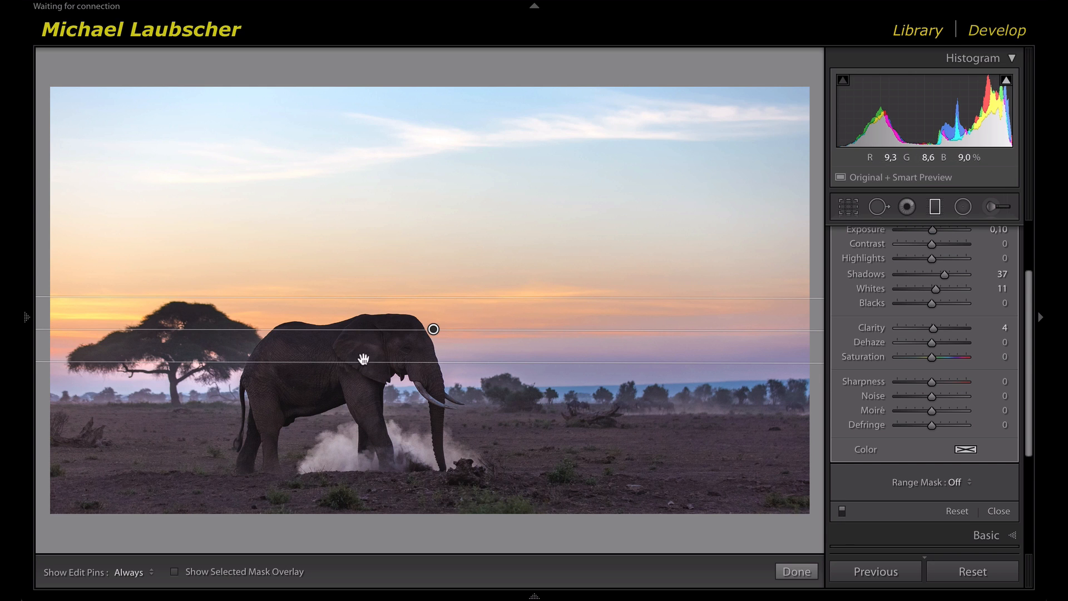
scroll(883, 313, "up", 2)
scroll(883, 313, "up", 2)
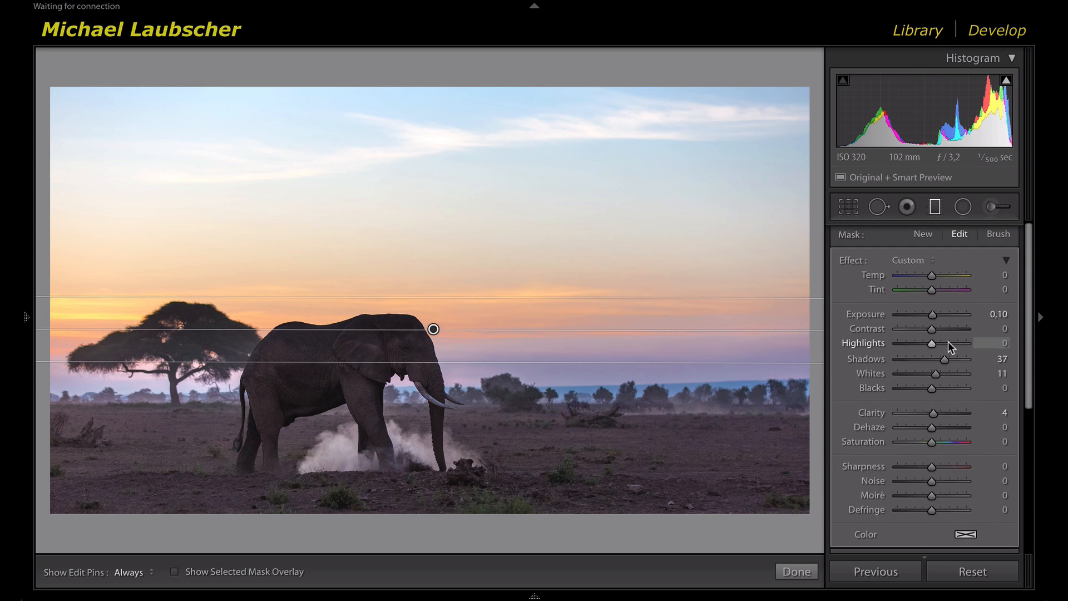
key("o")
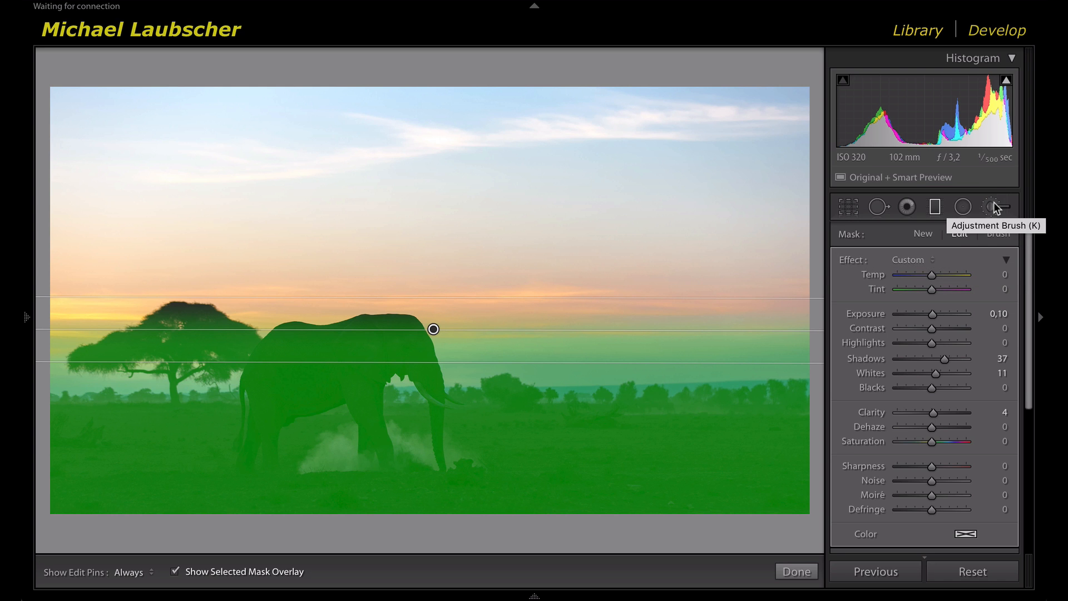
- Choose the graduated filter's mask brush in erase mode and enlarge the brush for clearing the sky
left_click(998, 235)
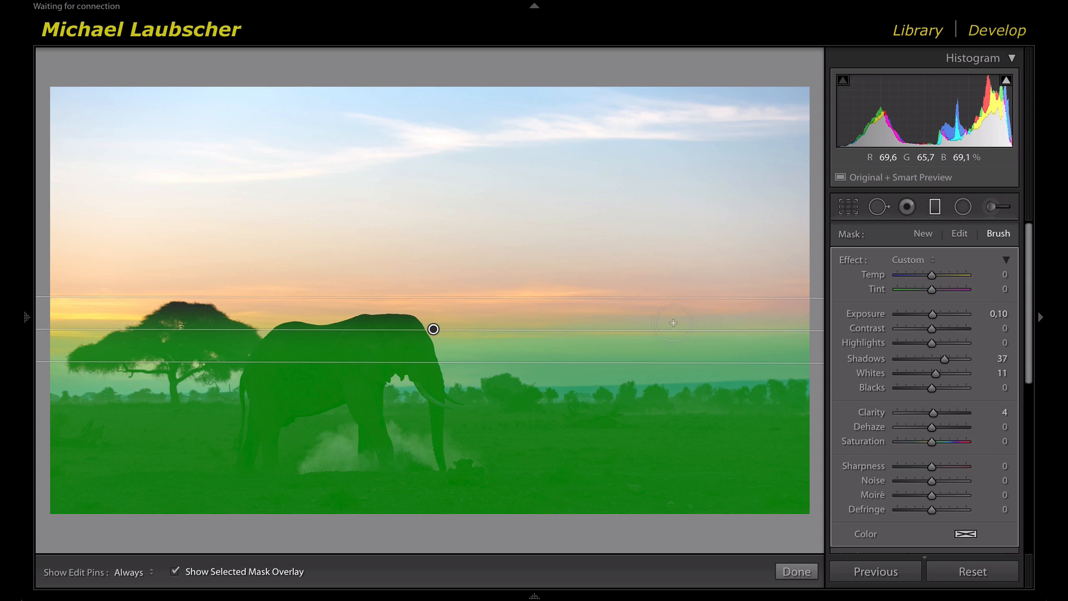
key("alt")
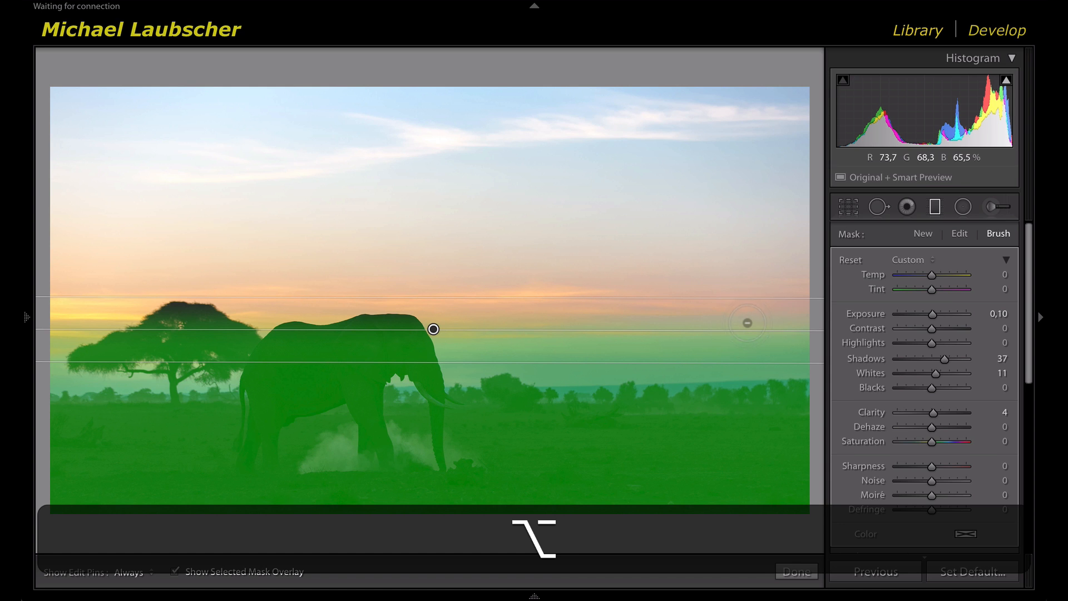
scroll(747, 323, "up", 3)
scroll(747, 323, "down", 1)
scroll(747, 323, "up", 1)
key("alt+bracketright")
key("alt+bracketleft")
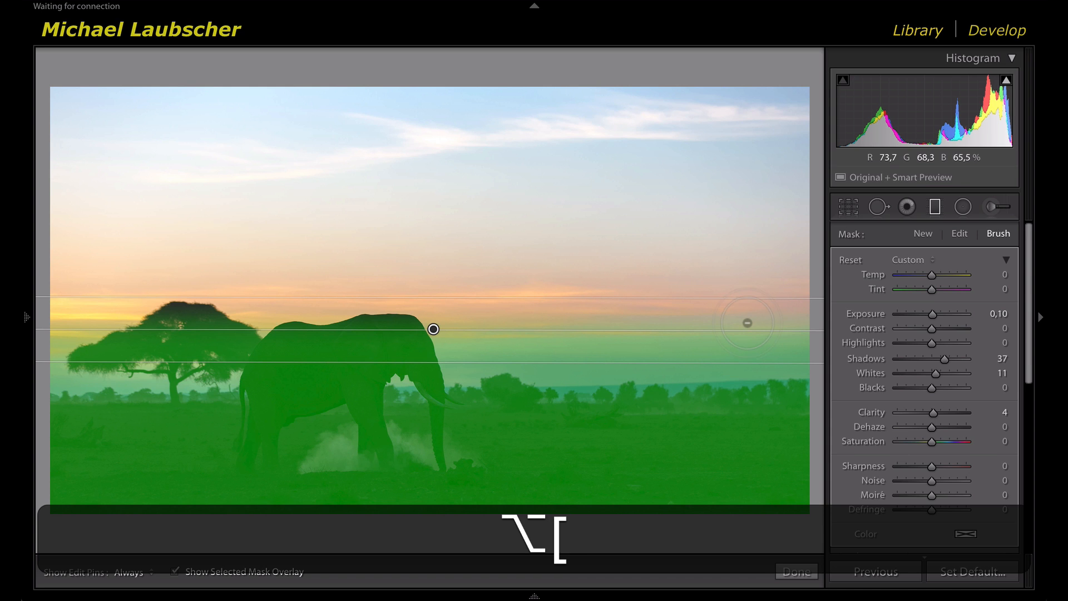
key("alt+bracketright")
key("alt+bracketleft")
key("alt+bracketright")
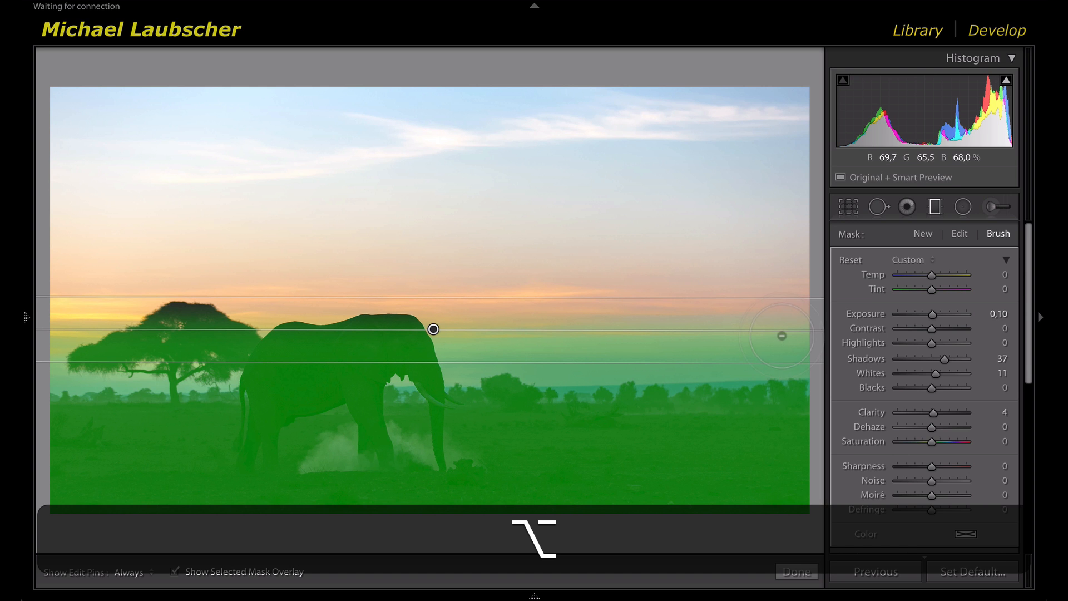
- Hide the edit pins and erase the filter mask from the sky above the horizon and from the acacia tree
key("h")
key("h")
key("h")
mouse_move(797, 352)
left_mouse_down()
mouse_move(778, 367)
mouse_move(749, 345)
mouse_move(683, 346)
mouse_move(741, 329)
mouse_move(739, 354)
mouse_move(681, 378)
mouse_move(510, 357)
mouse_move(538, 368)
mouse_move(473, 335)
mouse_move(462, 363)
mouse_move(460, 339)
left_mouse_up()
scroll(465, 357, "down", 2)
left_click(469, 354, "alt")
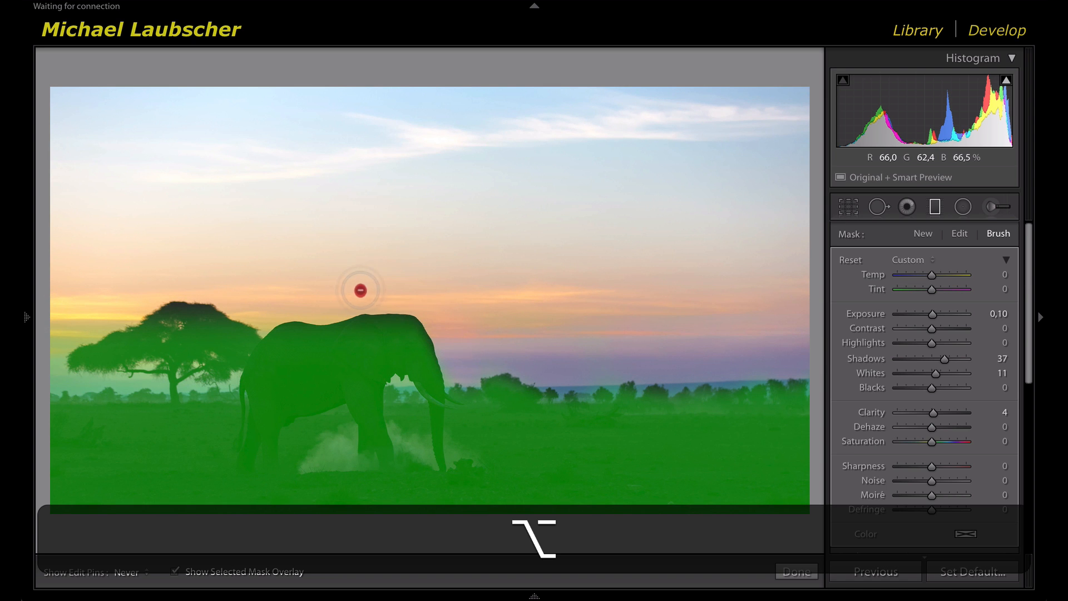
mouse_move(239, 332)
left_mouse_down()
mouse_move(220, 369)
mouse_move(253, 322)
mouse_move(226, 371)
mouse_move(167, 377)
mouse_move(135, 414)
mouse_move(102, 397)
mouse_move(124, 374)
mouse_move(113, 383)
mouse_move(104, 349)
mouse_move(137, 373)
mouse_move(172, 375)
mouse_move(179, 353)
mouse_move(152, 369)
mouse_move(209, 358)
left_mouse_up()
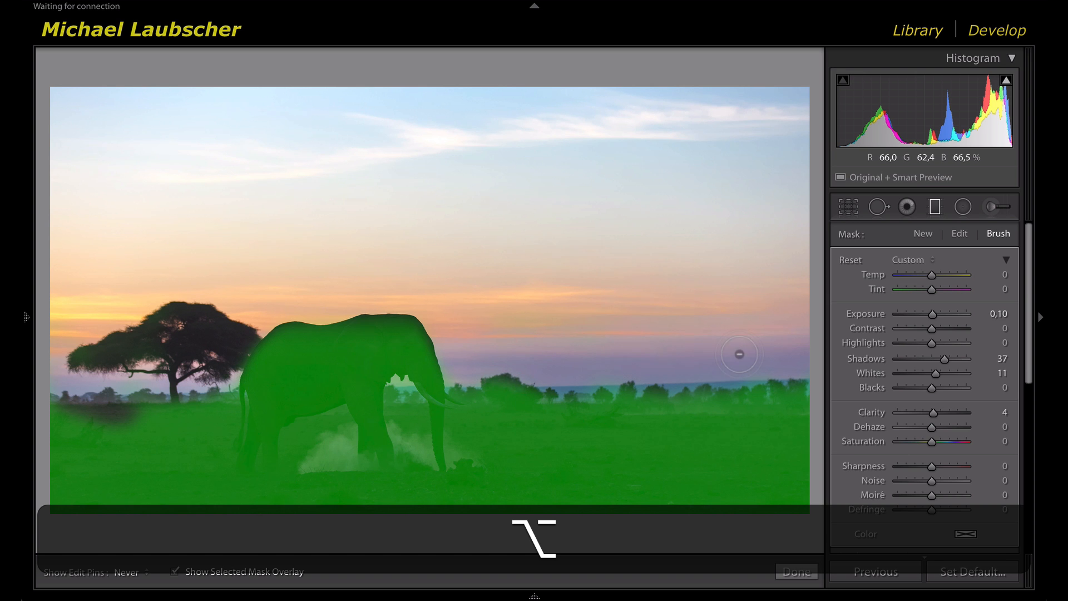
left_click_drag(78, 333, 83, 323)
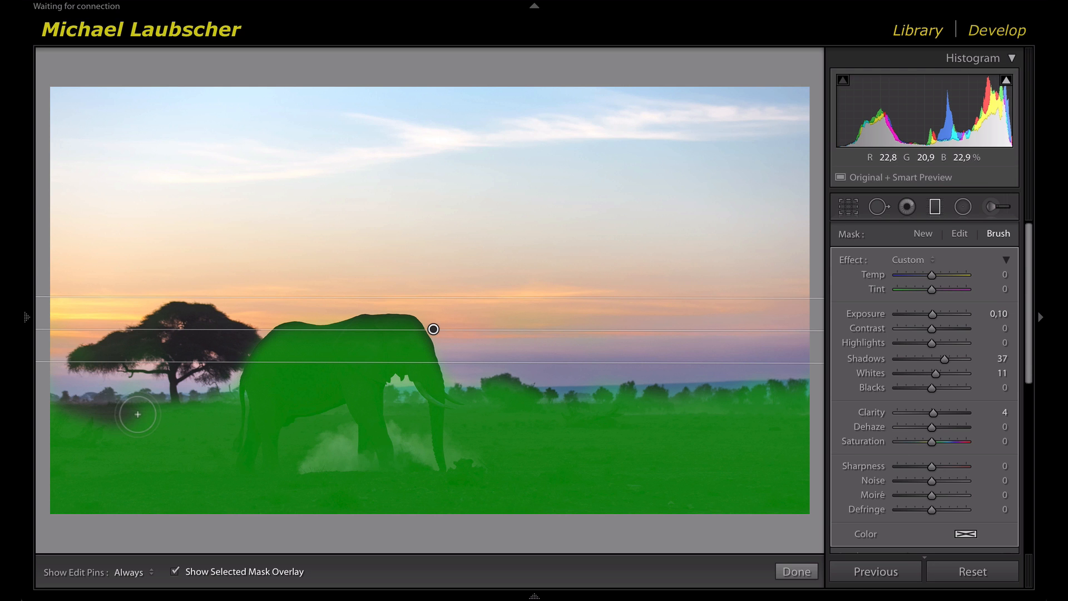
- Paint the mask back over the ground beneath the tree, restore the edit pins and hide the mask overlay
key("h")
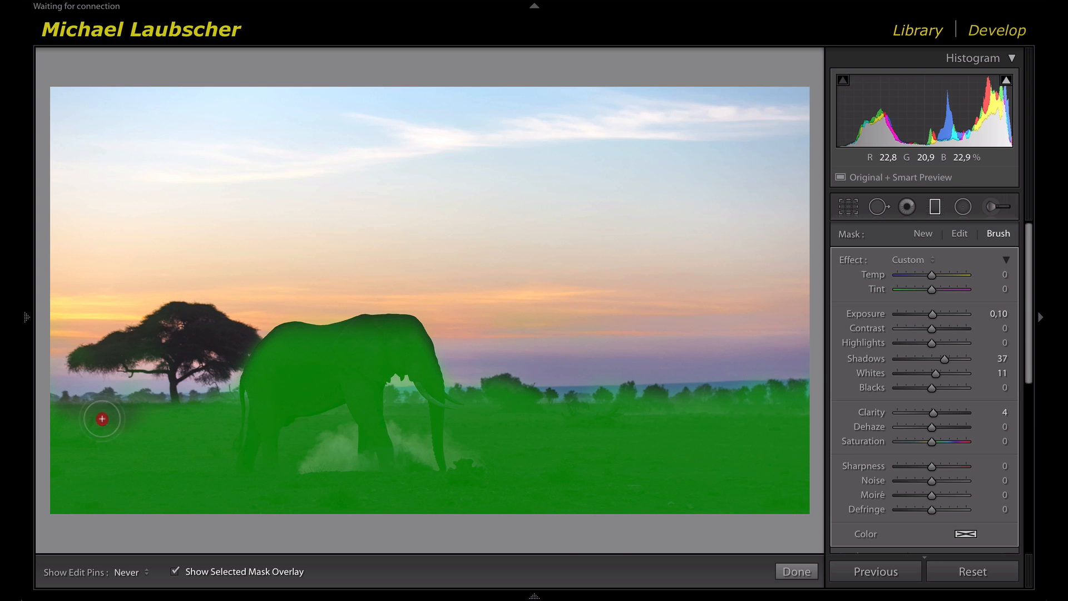
key("h")
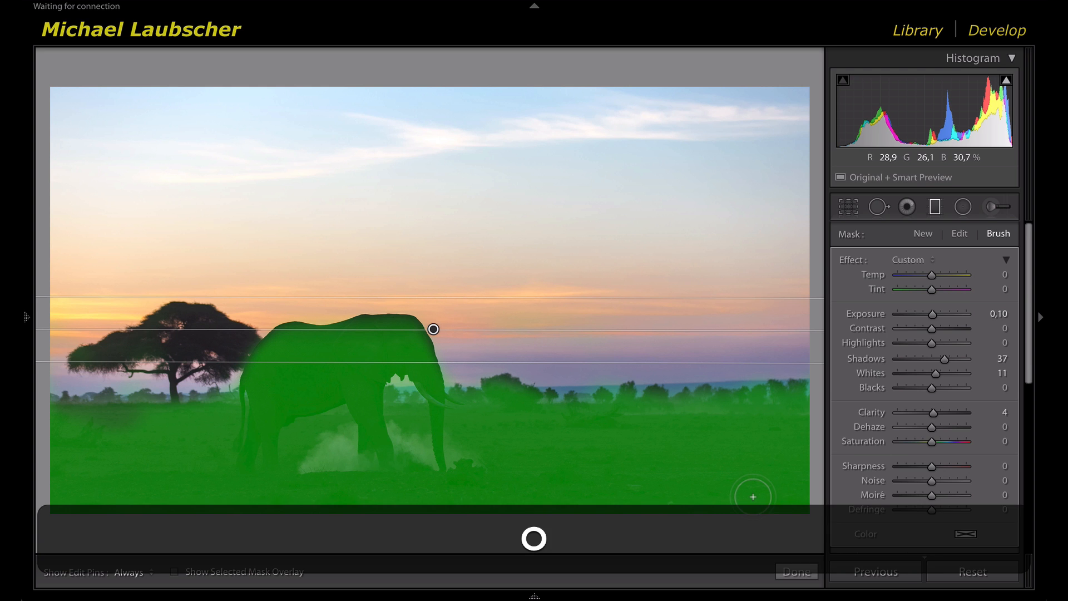
key("o")
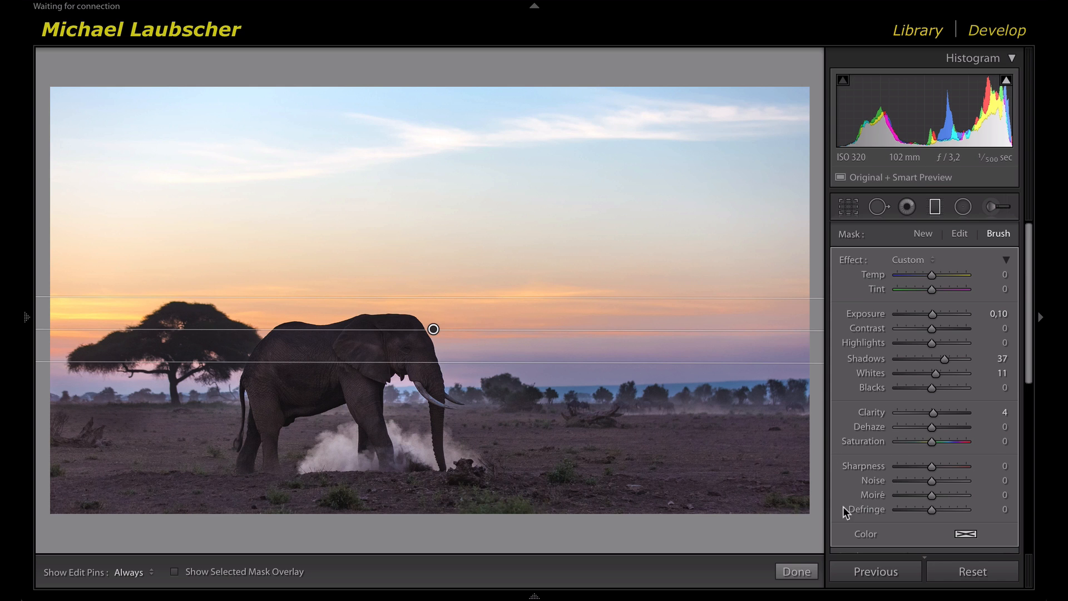
- Close and reopen the graduated filter tool, and practise switching between a new mask and editing the existing filter
left_click(790, 569)
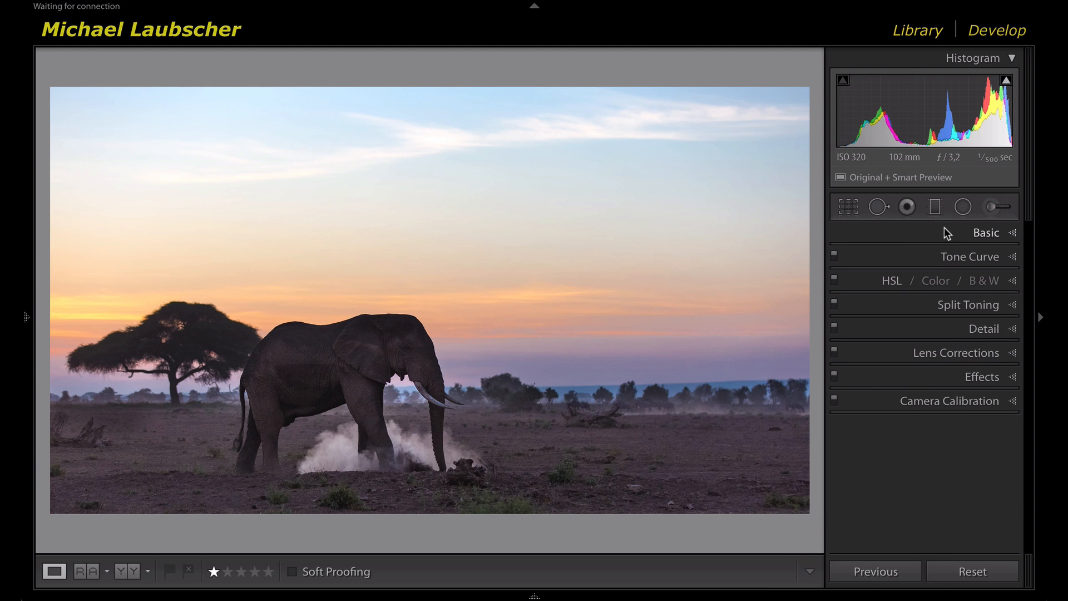
left_click(935, 206)
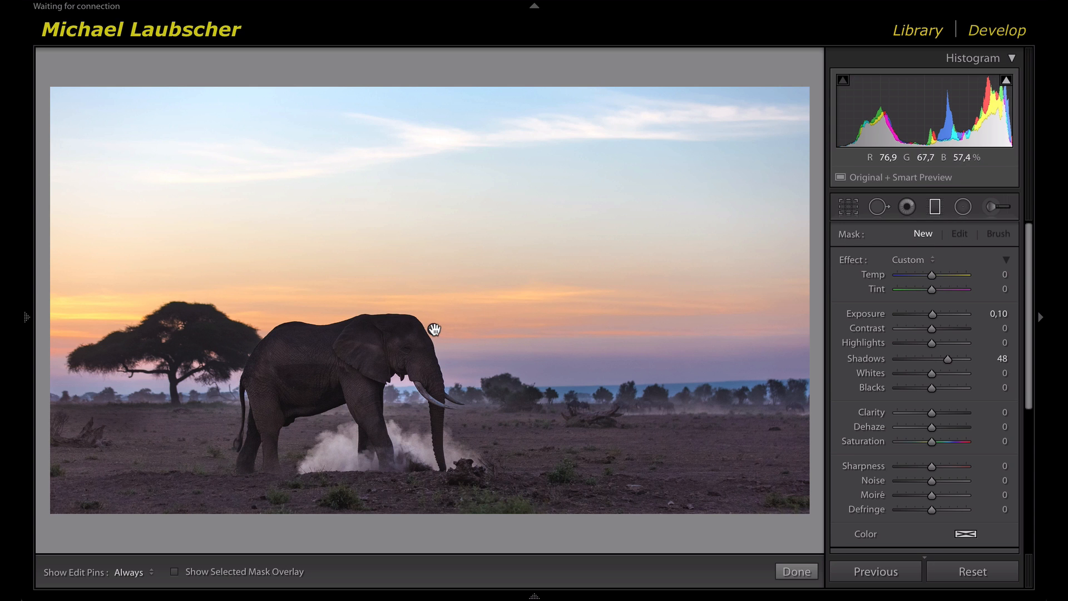
left_click(434, 329)
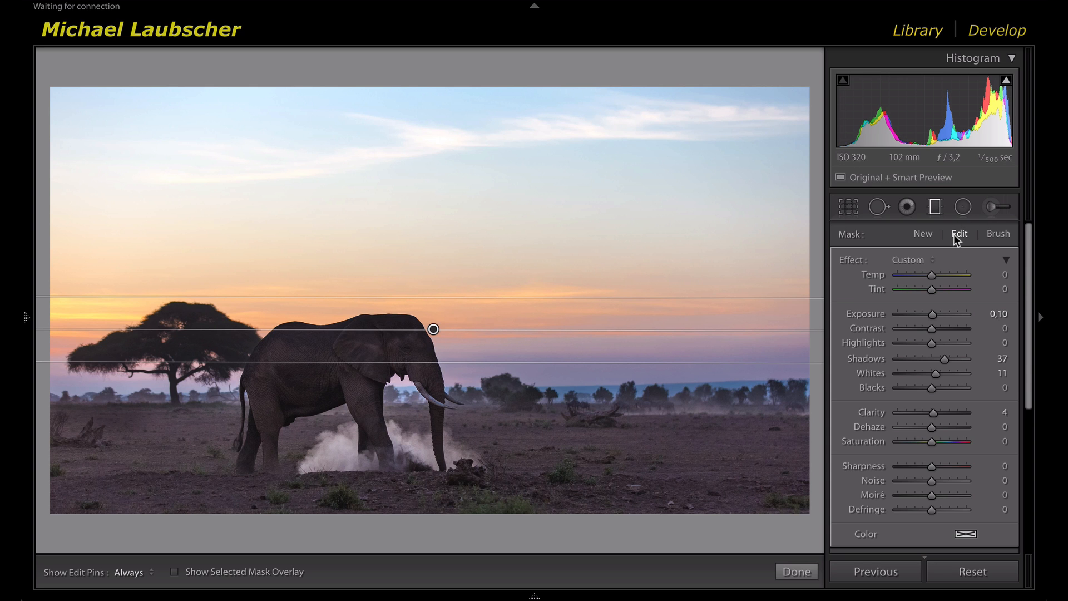
left_click(922, 234)
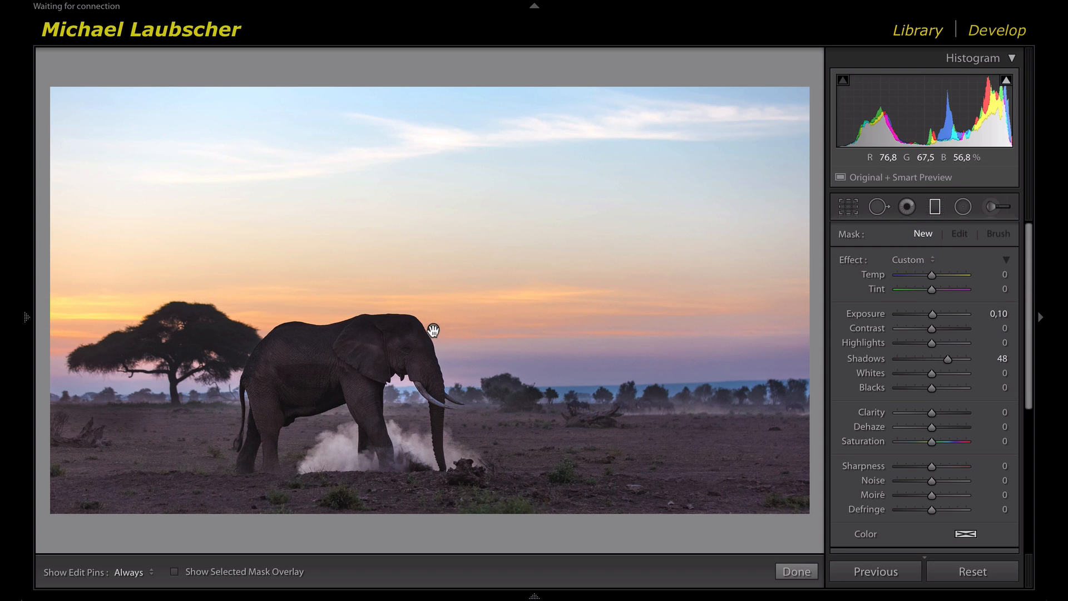
left_click(435, 329)
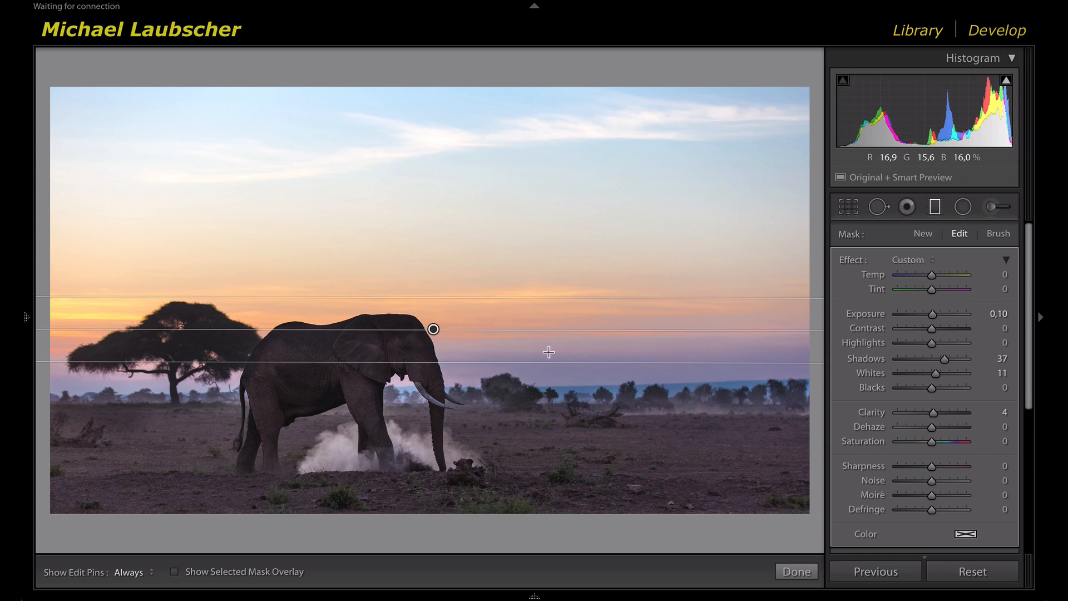
- Draw a second graduated filter downward from the top of the sky and move it to the level of the elephant's head
left_click(923, 234)
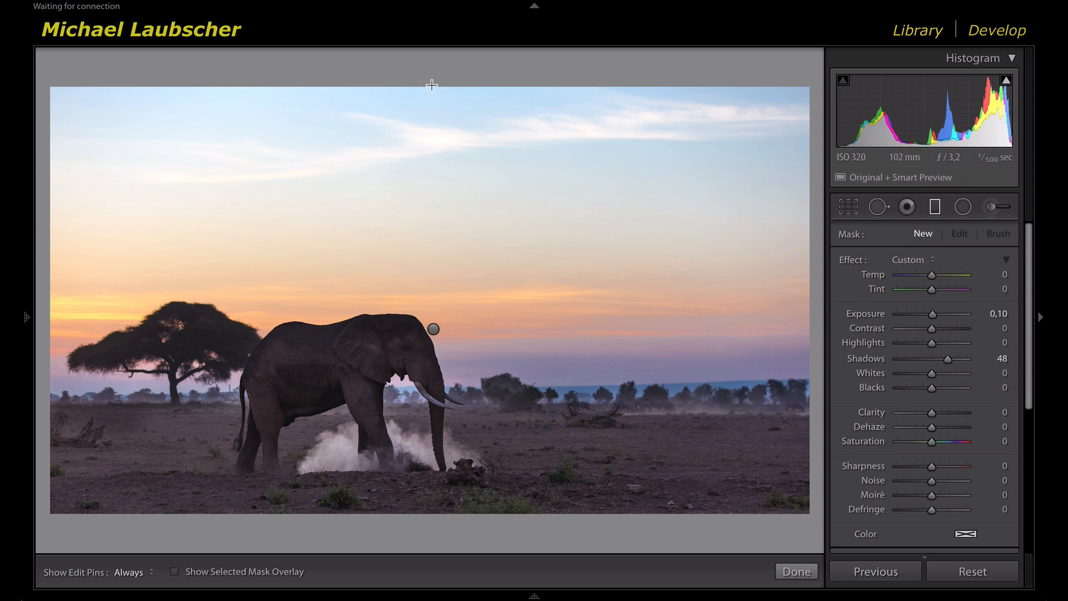
left_click_drag(432, 85, 433, 148)
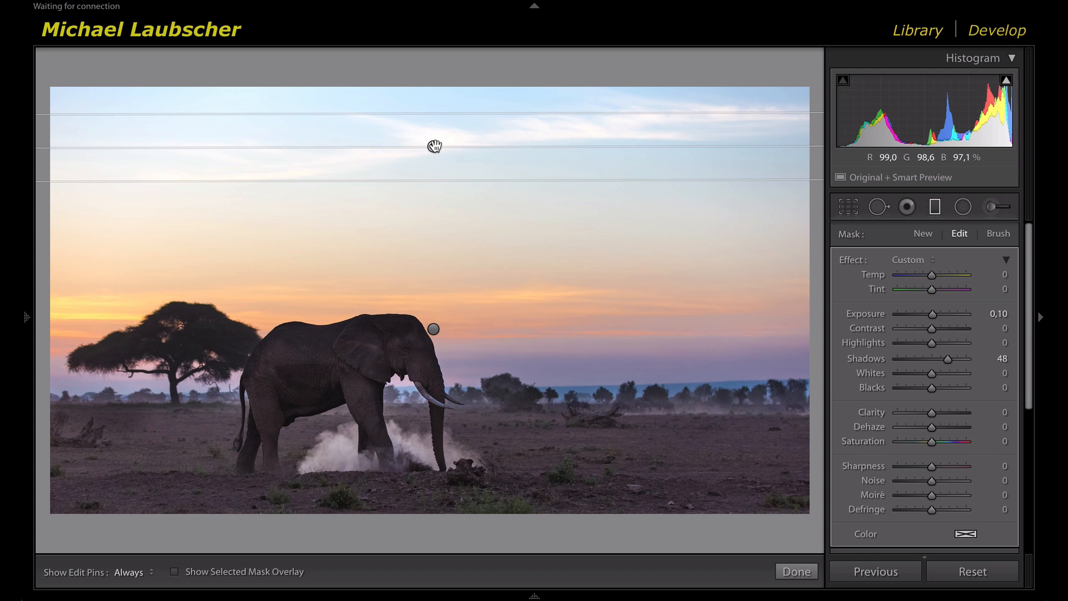
left_click_drag(434, 145, 458, 353)
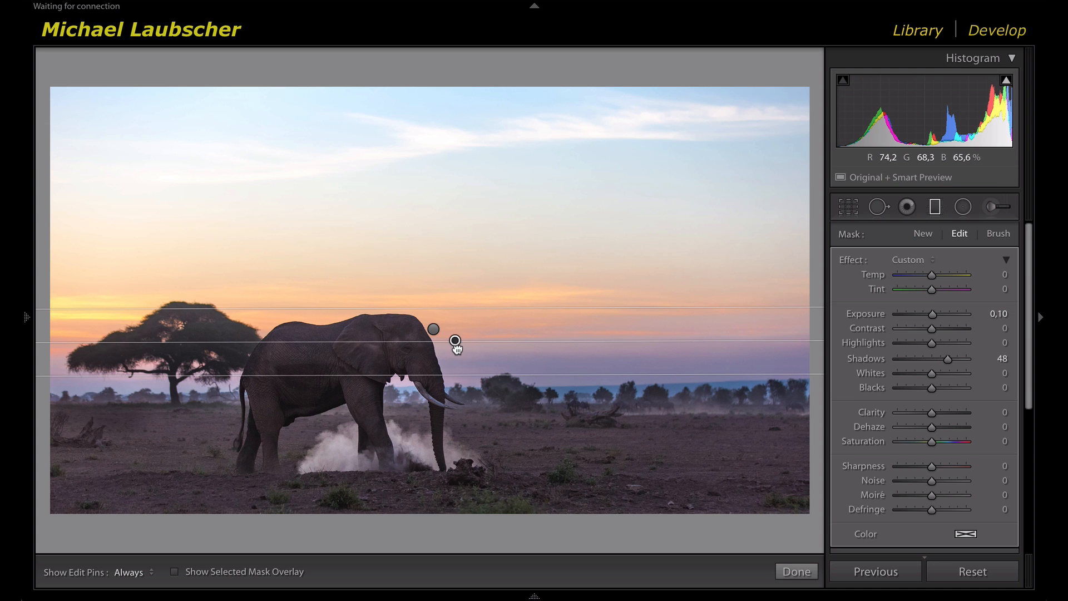
left_click(455, 352)
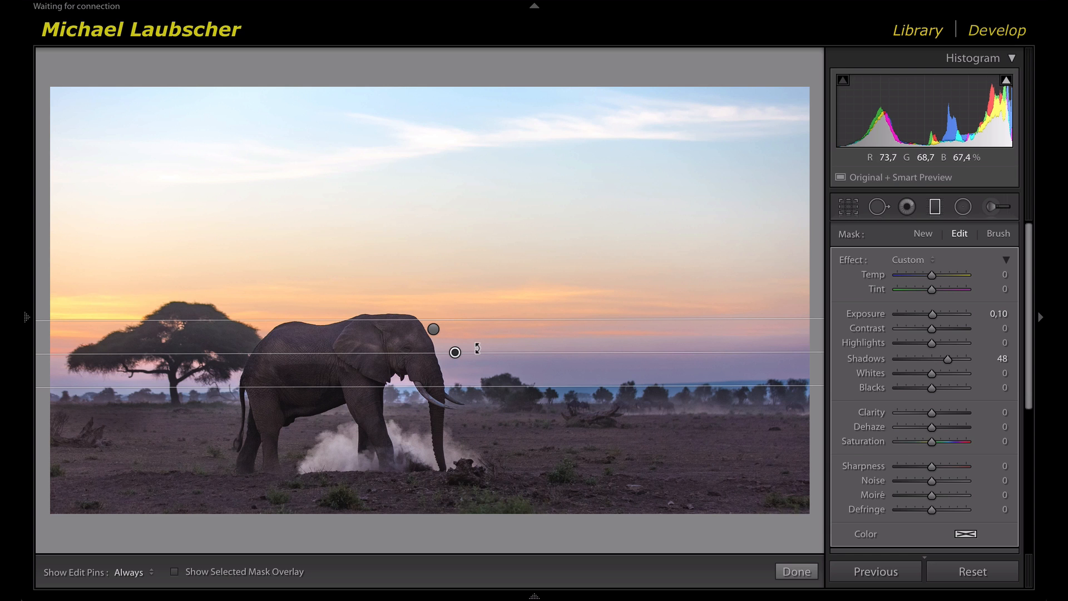
left_click(455, 353)
- Check the sky filter's coverage with the mask overlay and leave the overlay hidden
key("o")
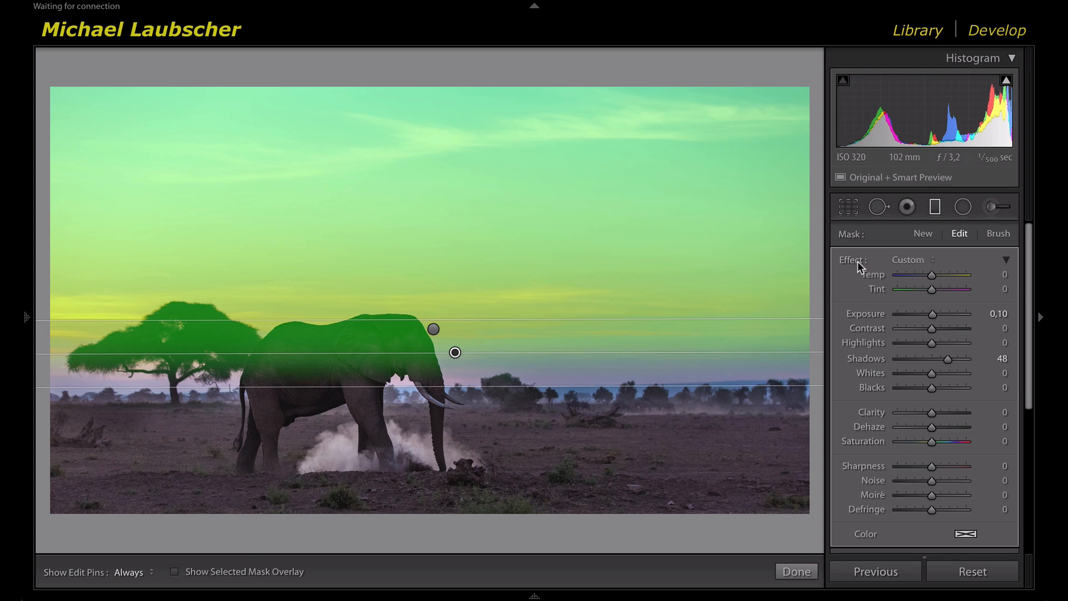
key("o")
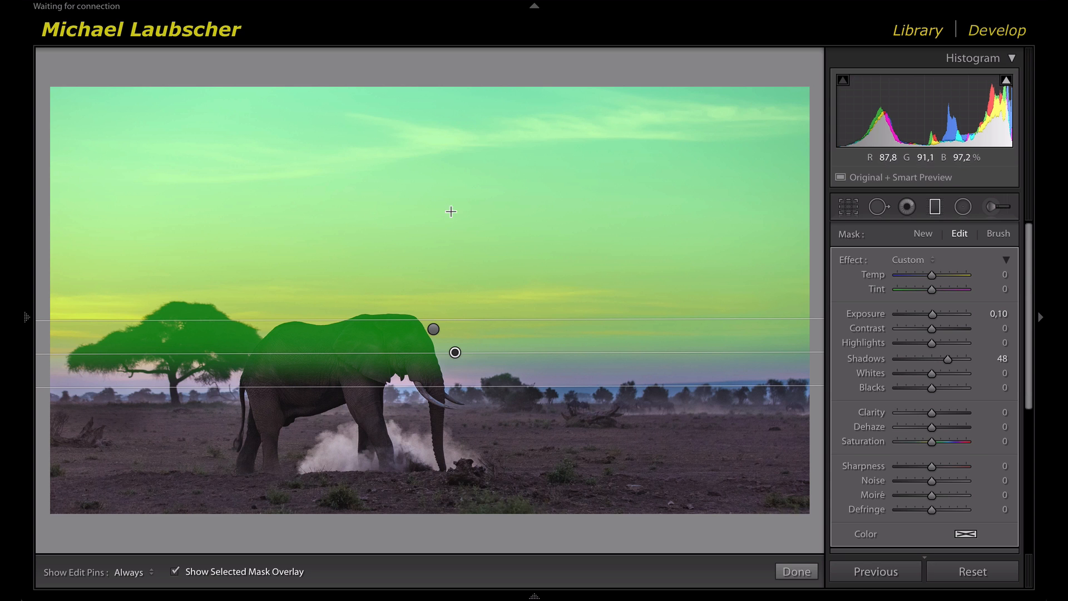
key("o")
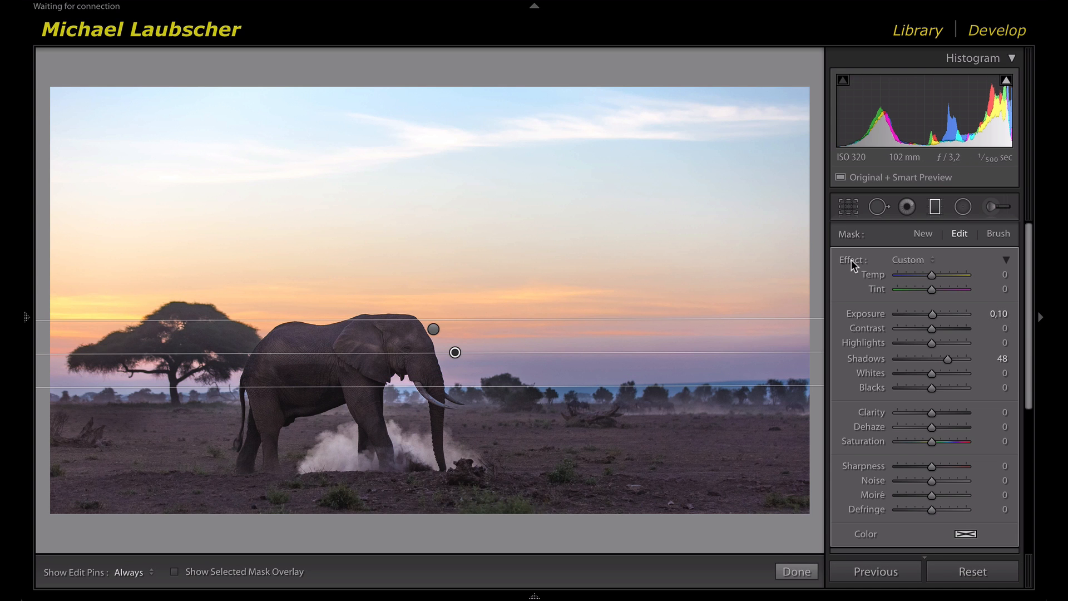
- Reset the sky filter's effects and set its Highlights to -12, Saturation to 10 and Dehaze to 17
double_click(851, 259)
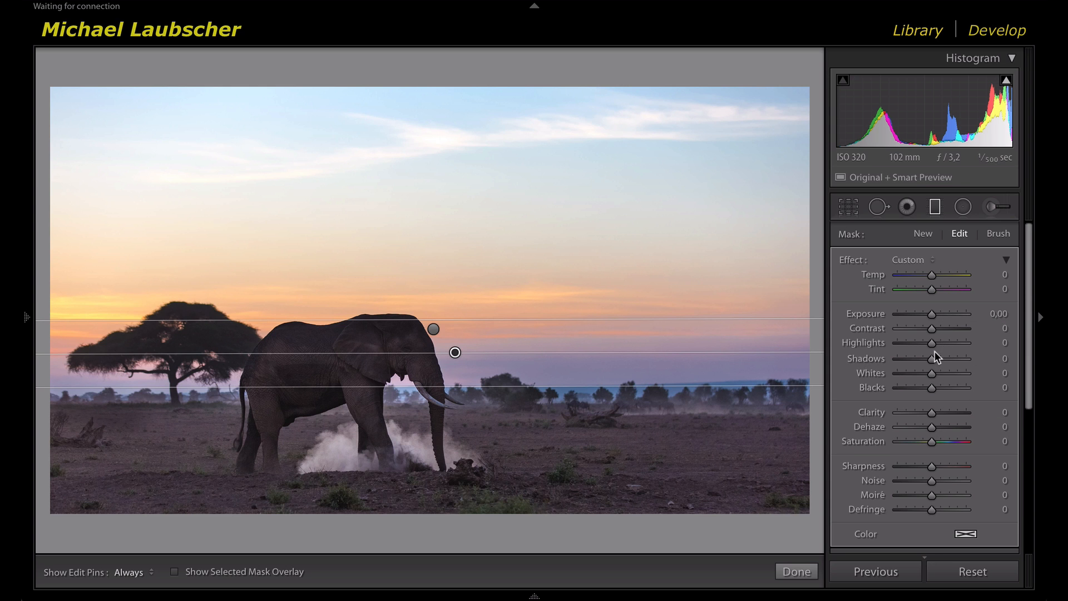
left_click(923, 342)
left_click_drag(923, 341, 927, 342)
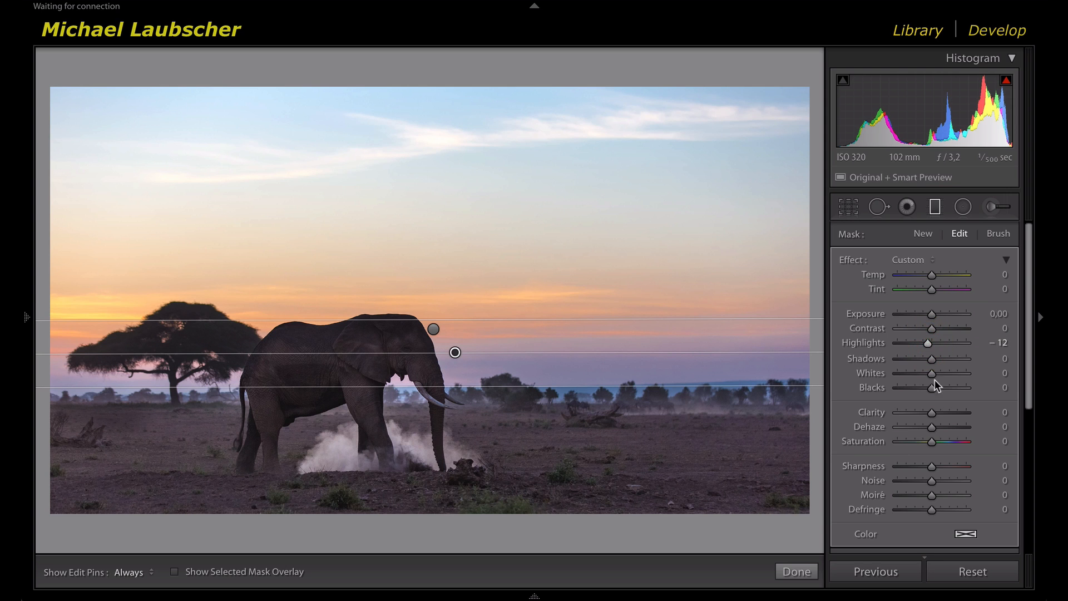
left_click(937, 442)
left_click_drag(932, 426, 957, 430)
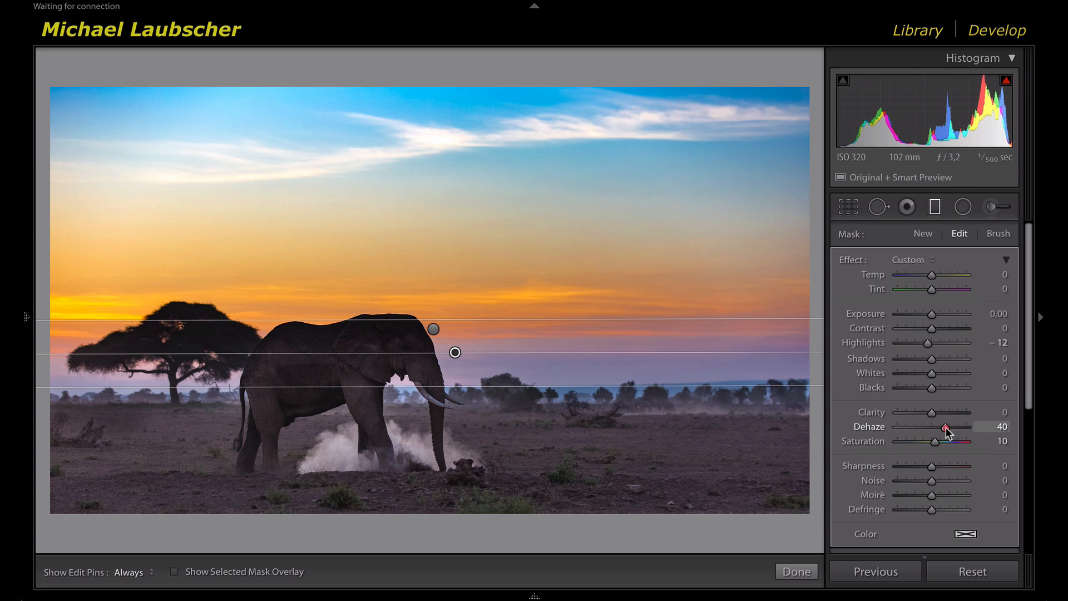
left_click_drag(946, 427, 936, 428)
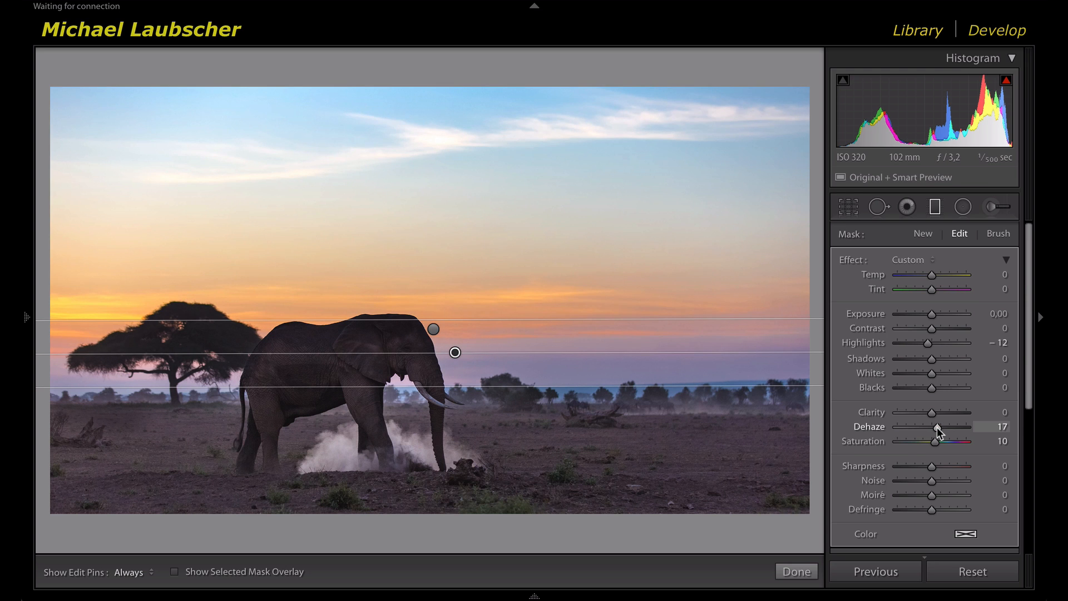
- Toggle the graduated filters off and on to compare the photo with and without them
scroll(906, 427, "down", 3)
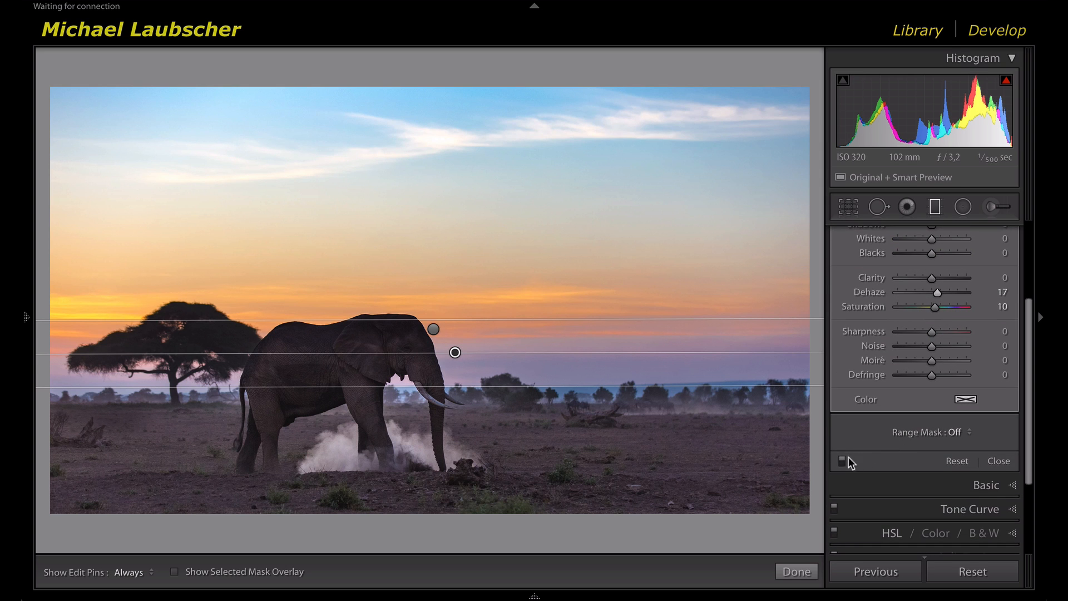
left_click(842, 461)
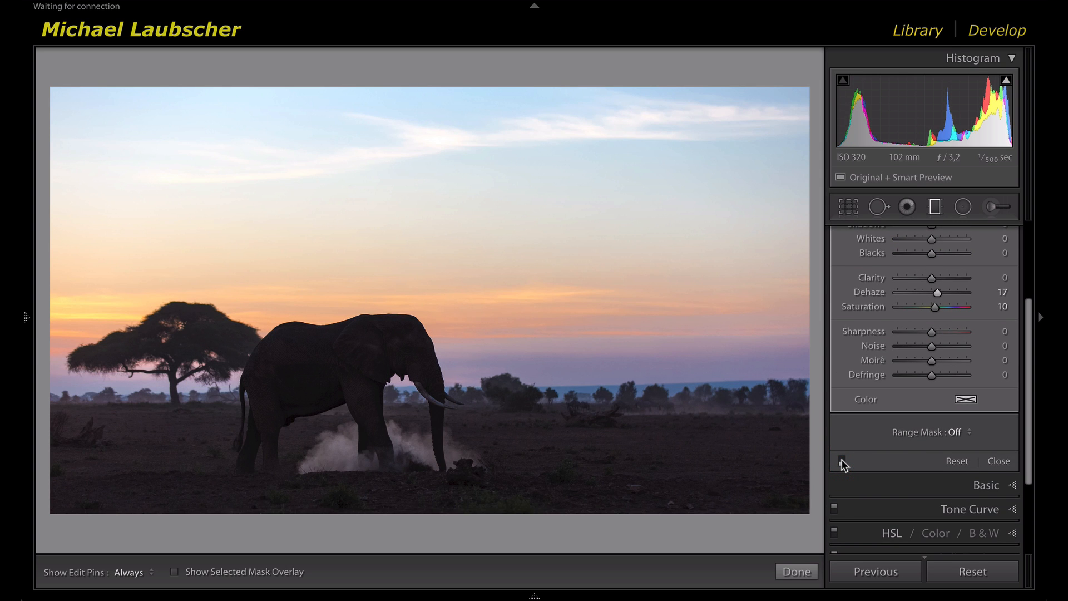
left_click(842, 462)
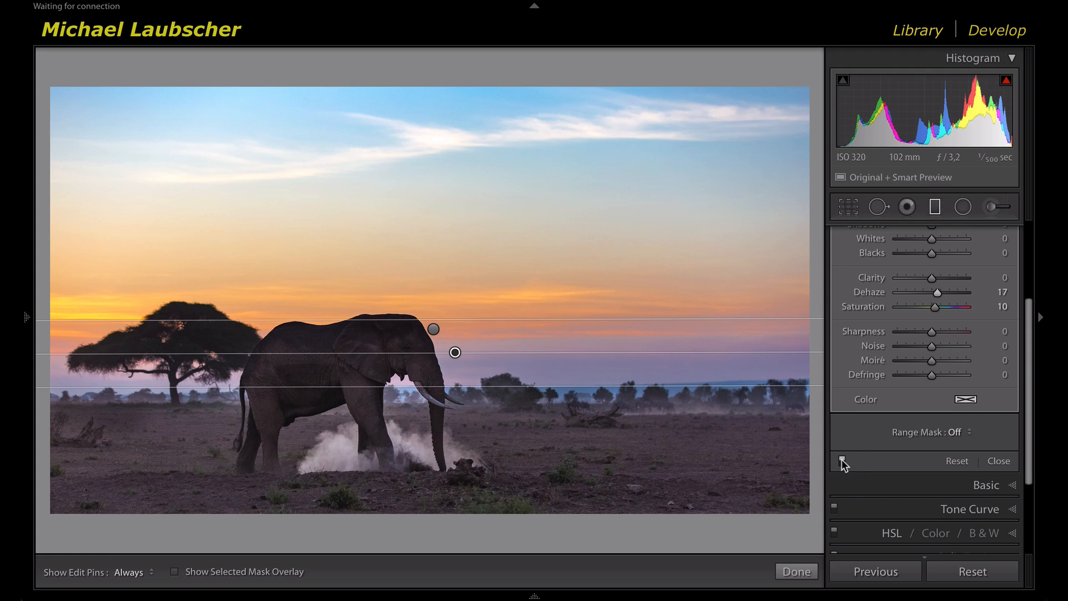
left_click(842, 461)
left_click(842, 461)
scroll(913, 319, "up", 5)
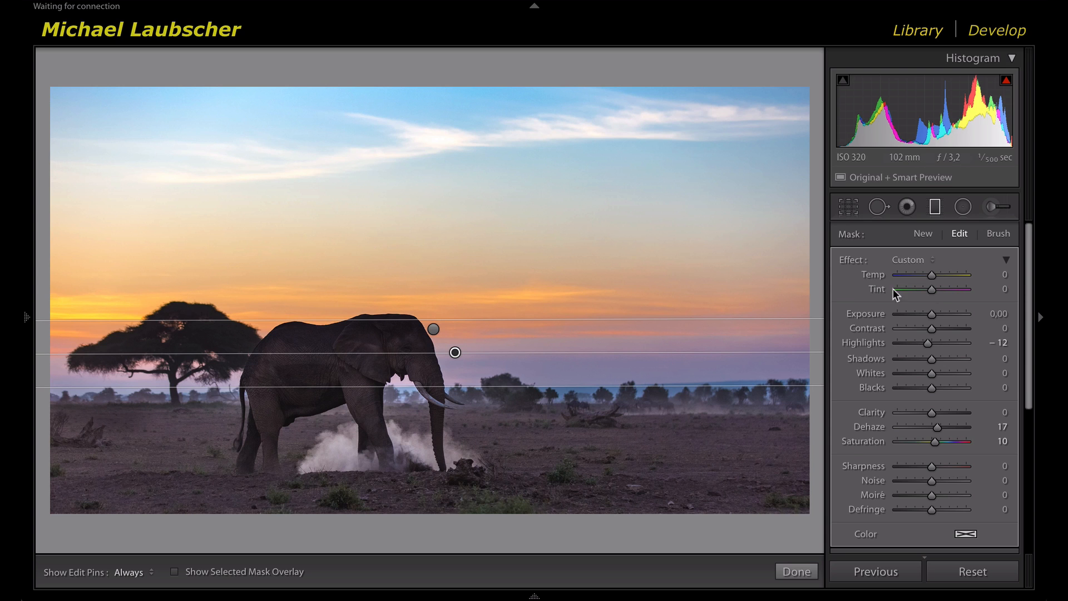
- Erase the sky filter's mask from the elephant's head and body with its brush, showing the mask overlay for guidance
left_click(998, 234)
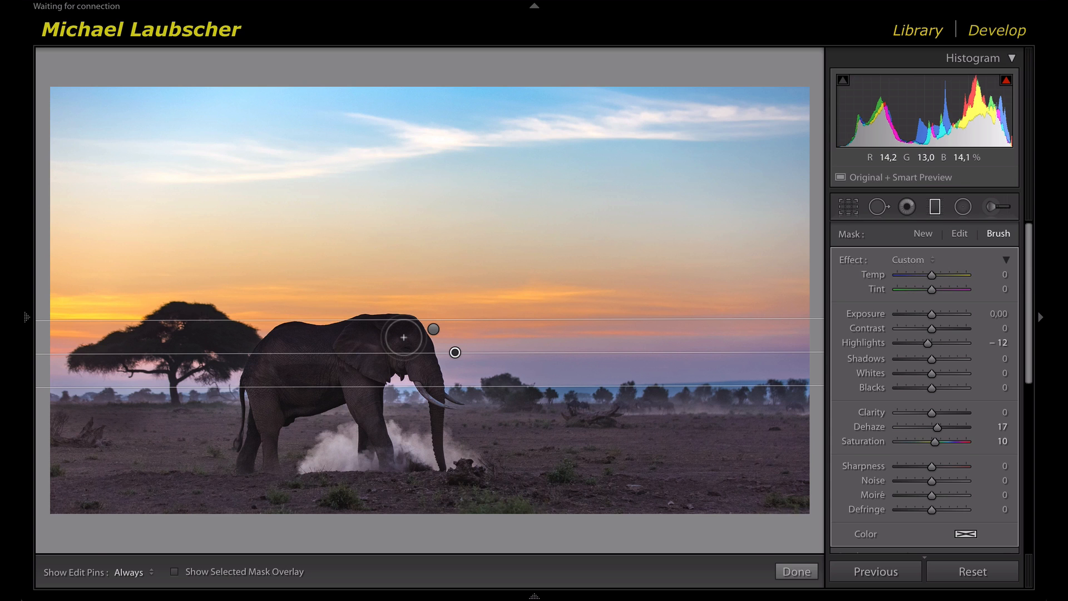
key("alt")
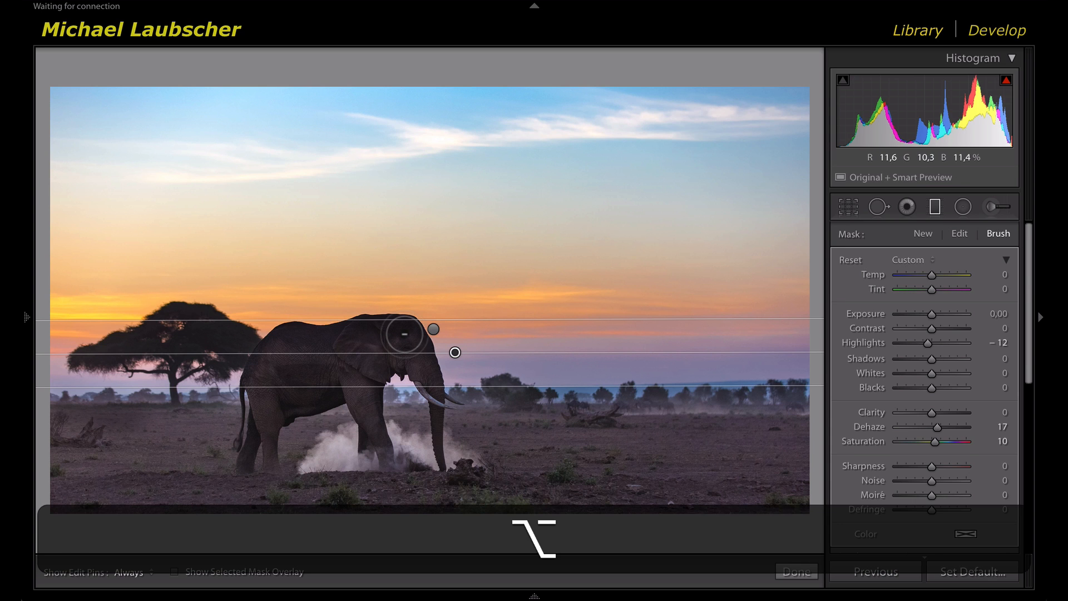
key("h")
mouse_move(405, 334)
left_mouse_down()
mouse_move(430, 373)
mouse_move(425, 353)
left_mouse_up()
key("h")
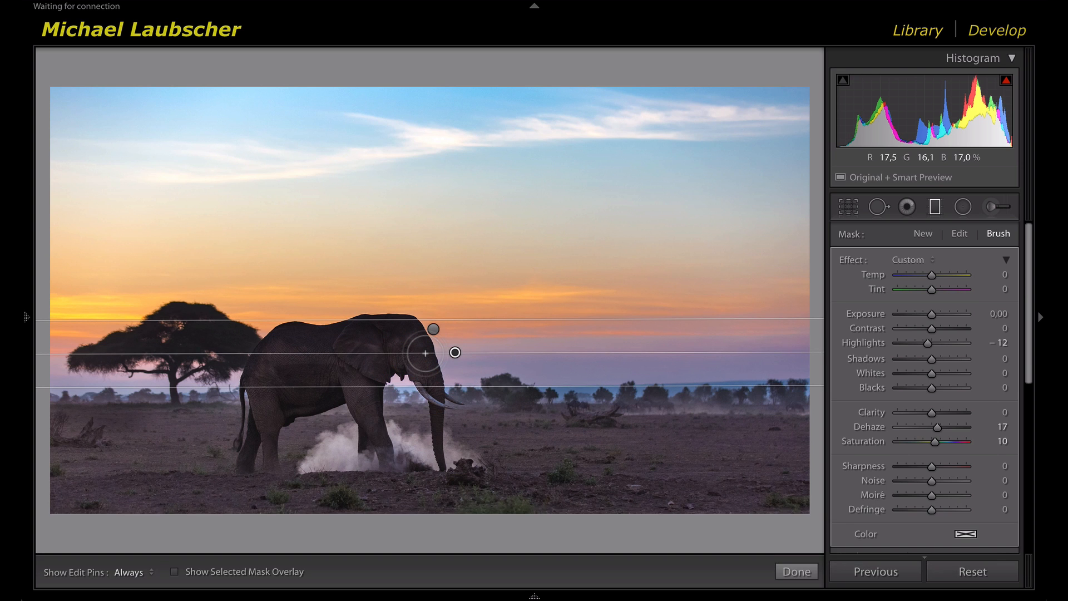
key("o")
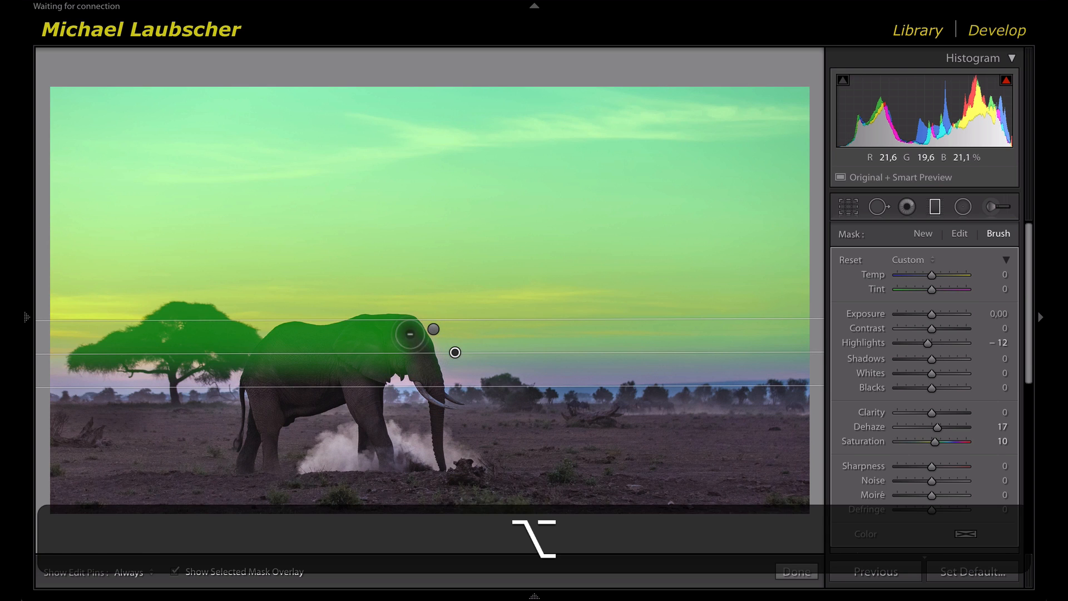
mouse_move(410, 335)
left_mouse_down()
mouse_move(388, 334)
mouse_move(357, 361)
mouse_move(380, 371)
mouse_move(365, 361)
mouse_move(329, 370)
mouse_move(280, 361)
mouse_move(289, 381)
mouse_move(292, 372)
mouse_move(259, 355)
mouse_move(243, 429)
mouse_move(277, 347)
mouse_move(313, 339)
mouse_move(271, 343)
mouse_move(367, 337)
mouse_move(271, 339)
mouse_move(382, 327)
mouse_move(381, 357)
mouse_move(410, 351)
mouse_move(427, 378)
left_mouse_up()
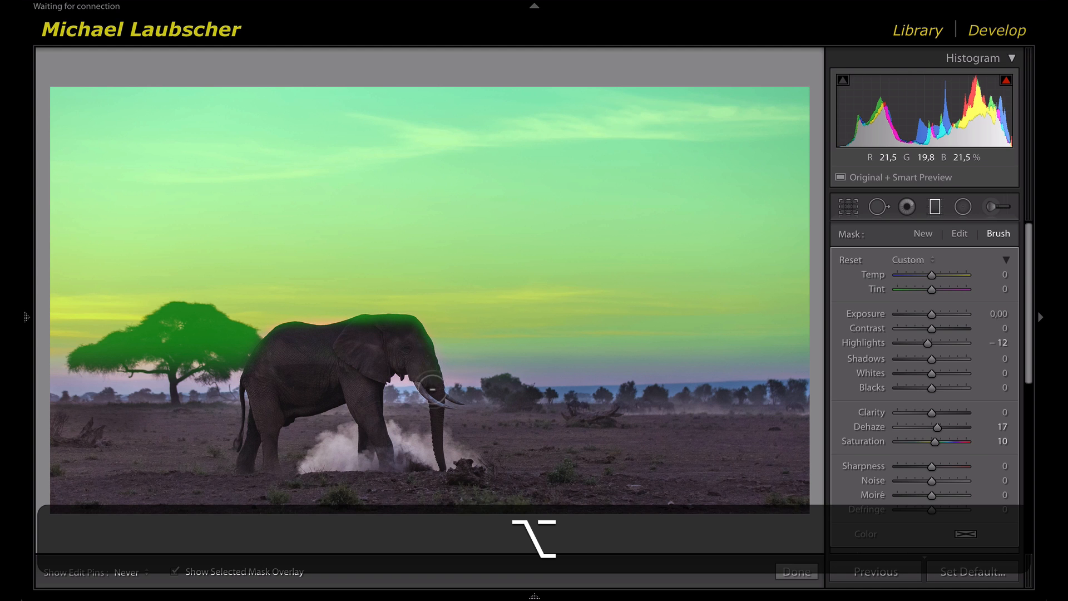
- Erase the remaining sky-filter mask along the edges of the elephant's forehead, top of the head, ear and back
key("h")
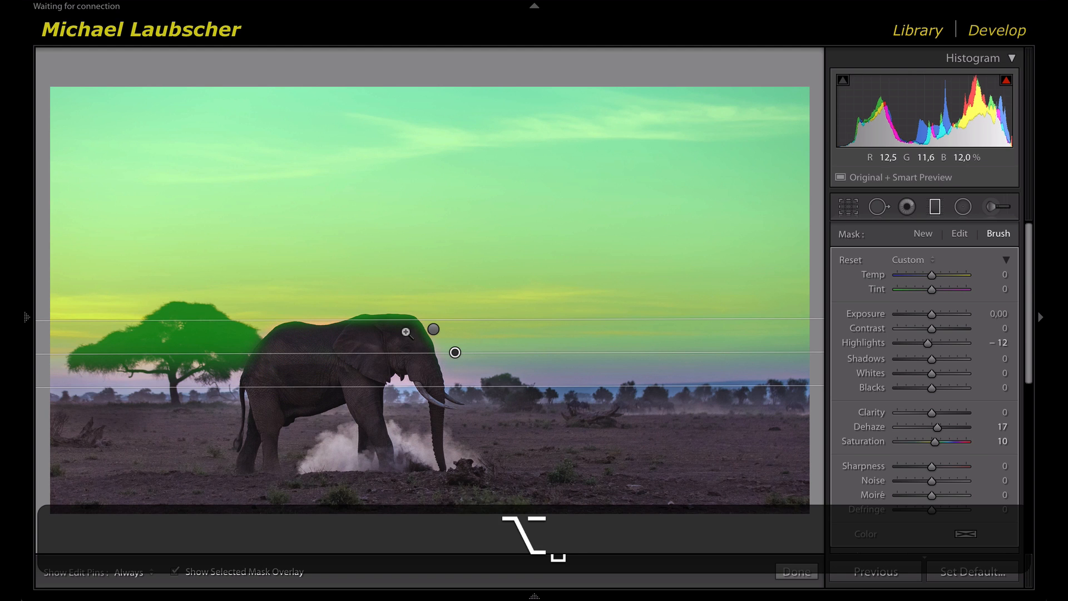
left_click(407, 332)
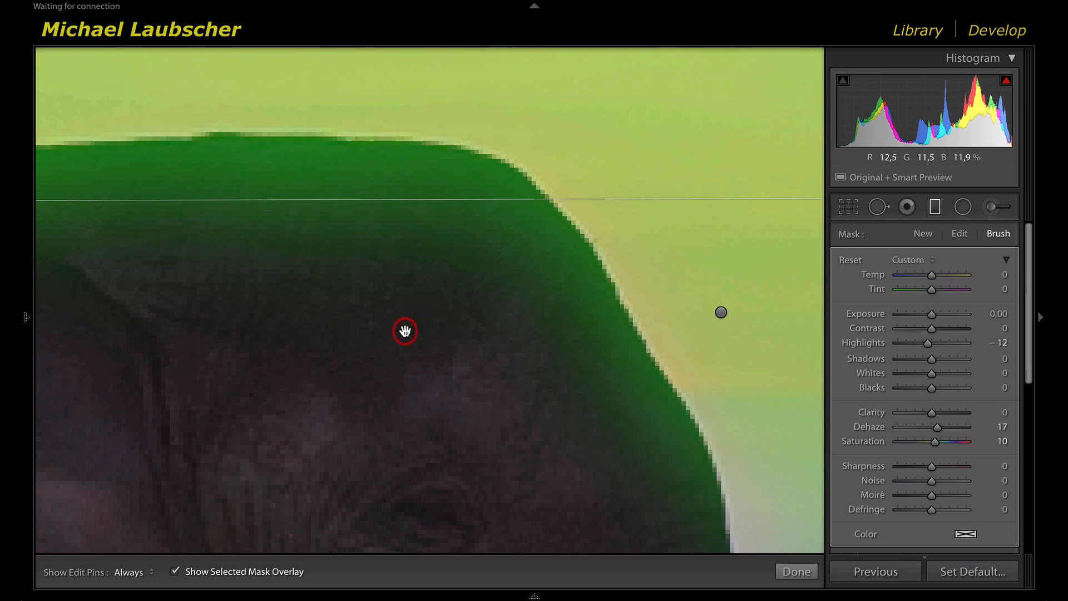
left_click(405, 331)
left_click(405, 332)
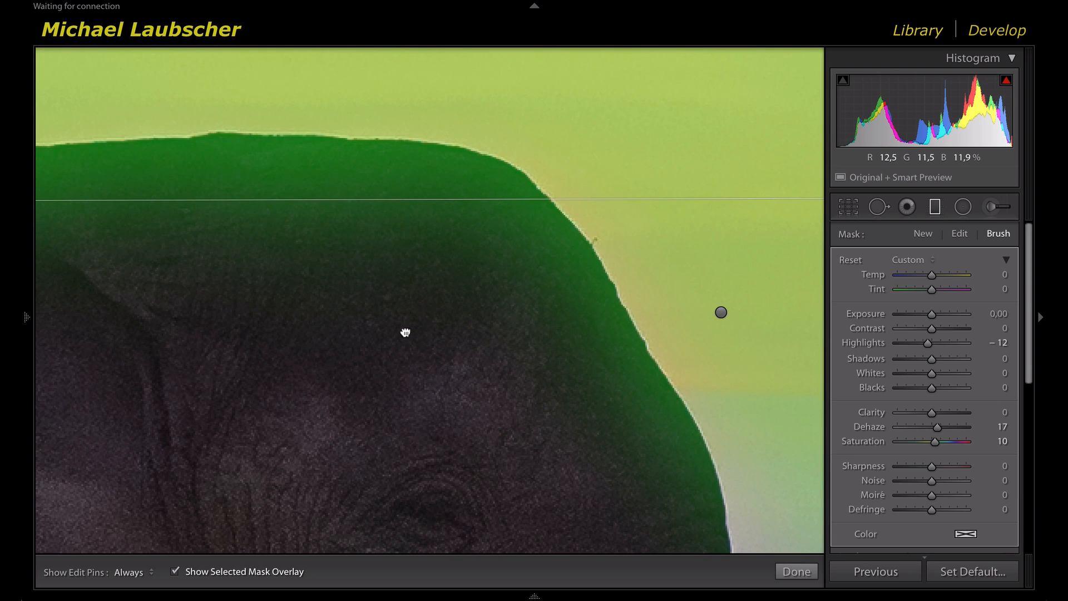
left_click(405, 331, "alt")
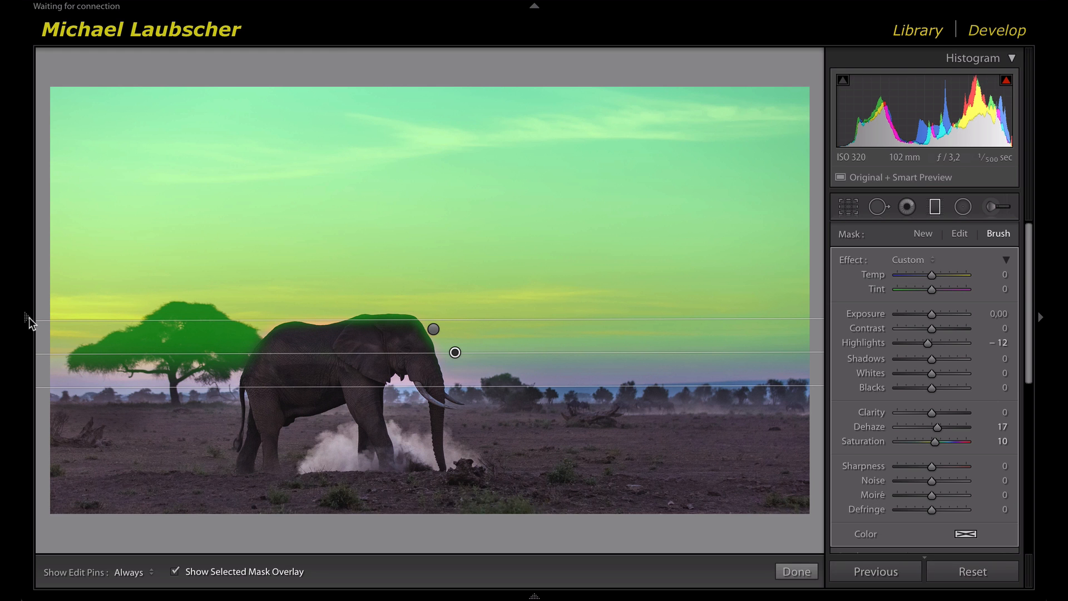
mouse_move(26, 319)
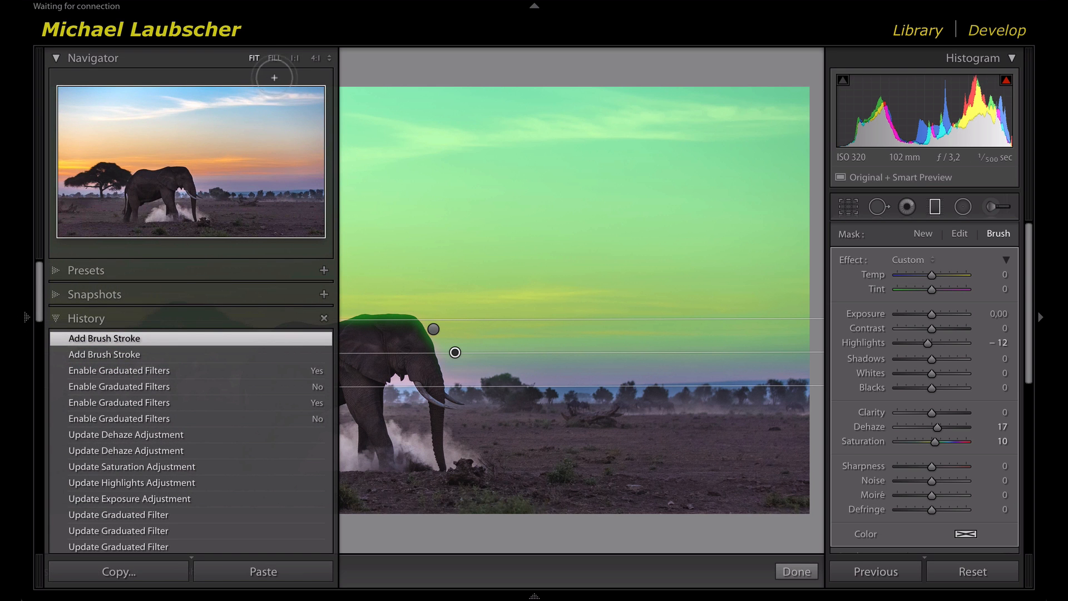
left_click(294, 57)
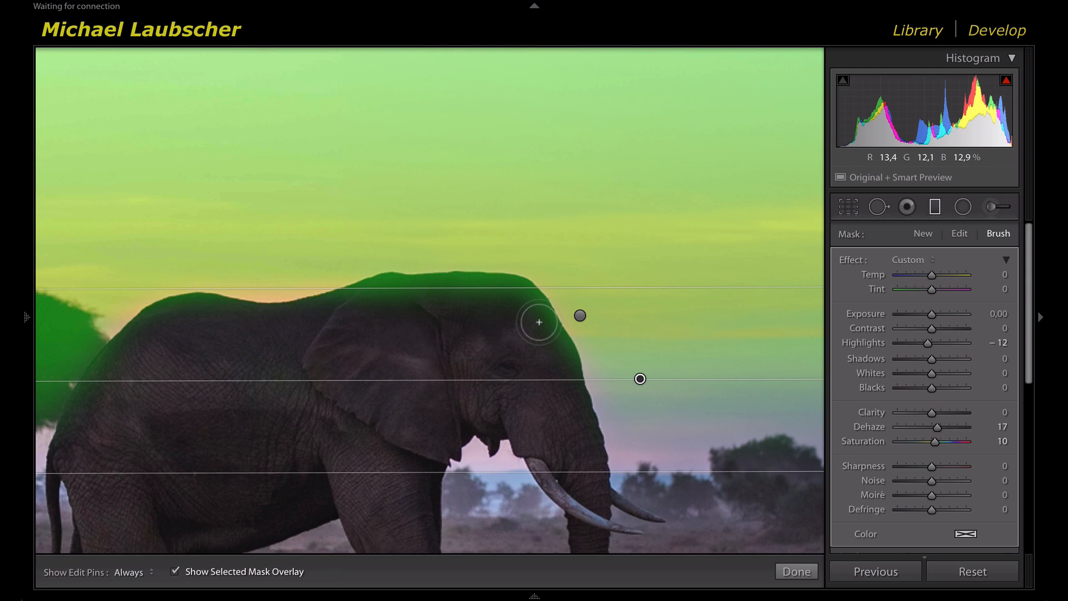
key("alt")
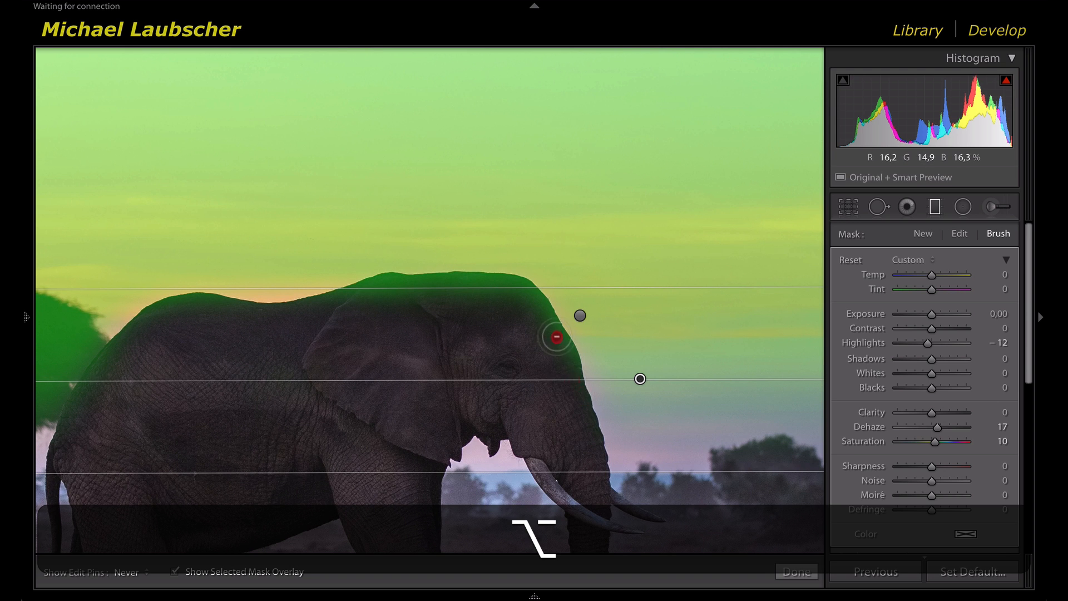
mouse_move(573, 380)
left_mouse_down()
mouse_move(558, 359)
mouse_move(587, 404)
mouse_move(524, 308)
mouse_move(549, 325)
mouse_move(525, 295)
mouse_move(491, 285)
mouse_move(323, 301)
mouse_move(324, 312)
mouse_move(259, 320)
mouse_move(158, 311)
mouse_move(143, 345)
mouse_move(104, 374)
mouse_move(119, 375)
mouse_move(104, 420)
left_mouse_up()
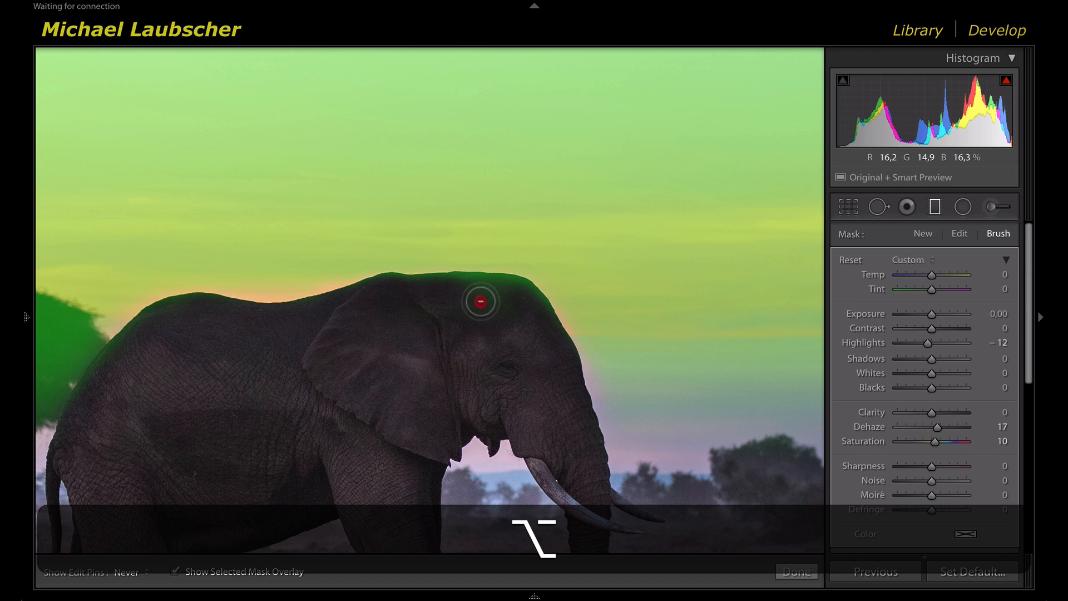
left_click_drag(494, 288, 422, 293)
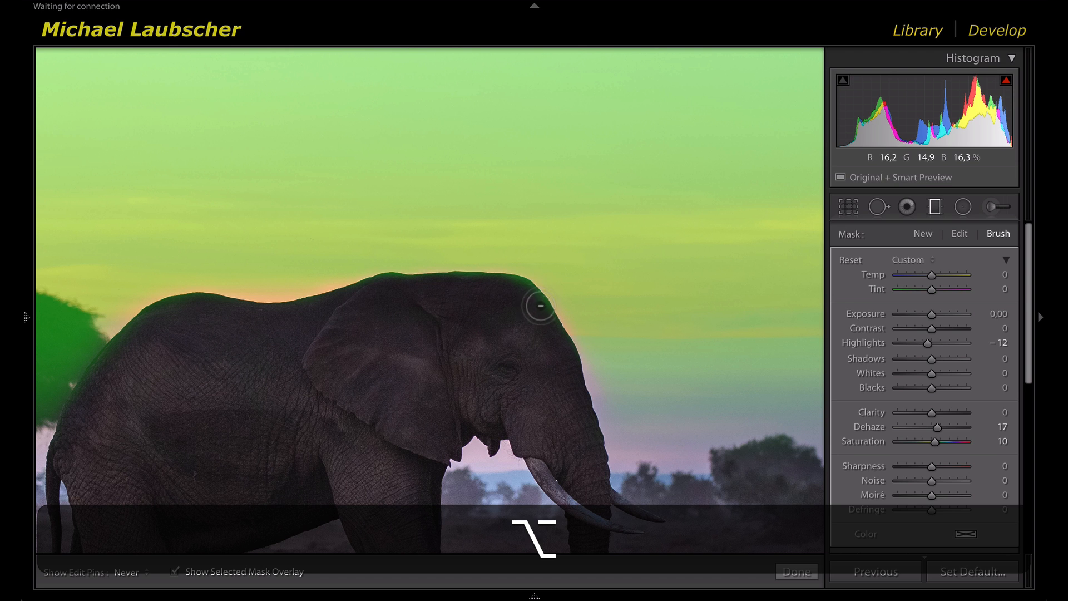
left_click(485, 293, "alt")
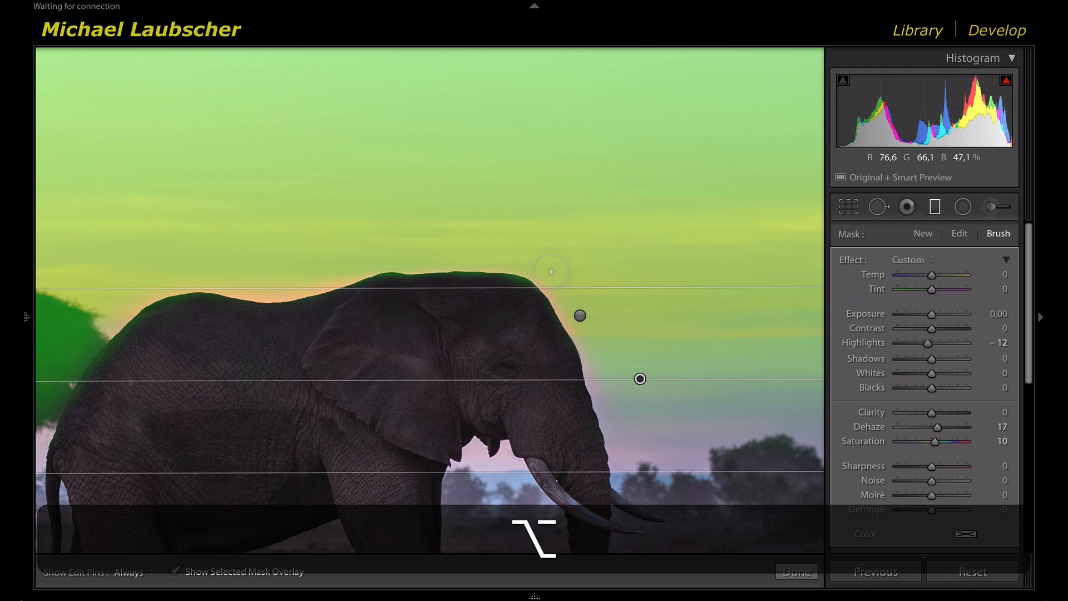
left_click_drag(551, 272, 557, 276)
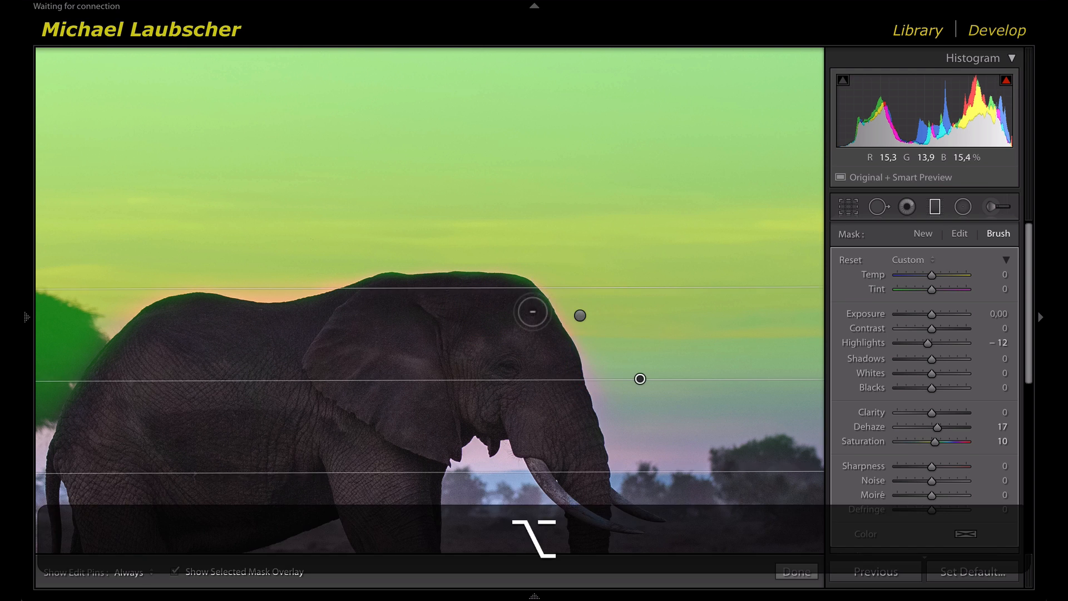
mouse_move(529, 310)
left_mouse_down()
mouse_move(537, 315)
mouse_move(513, 292)
mouse_move(529, 294)
mouse_move(360, 291)
mouse_move(341, 312)
mouse_move(407, 281)
left_mouse_up()
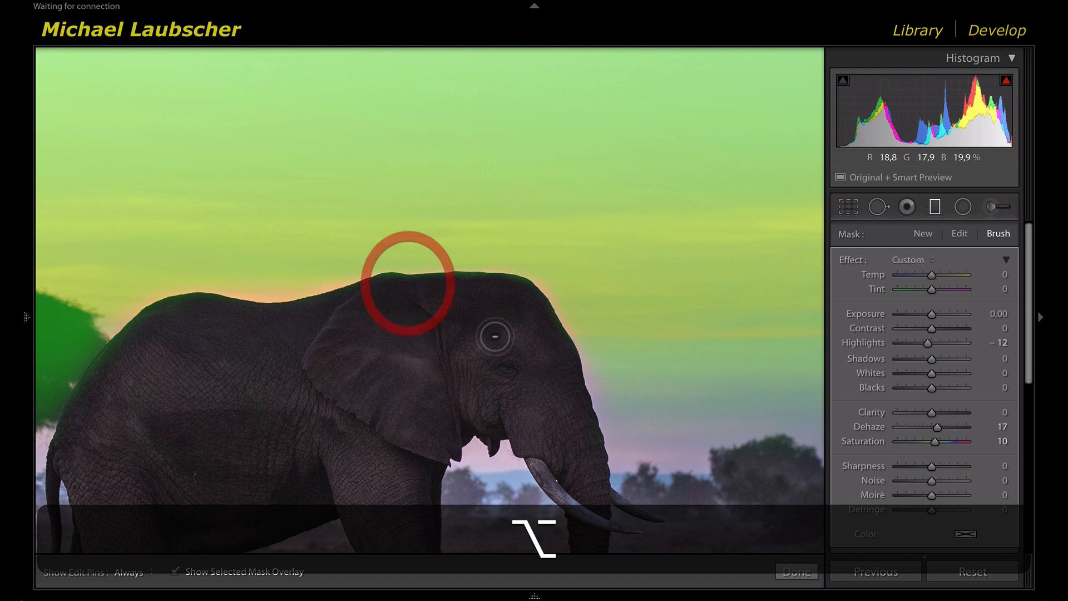
- Erase the sky filter's mask over the elephant's hindquarters and hide the mask overlay
key("space")
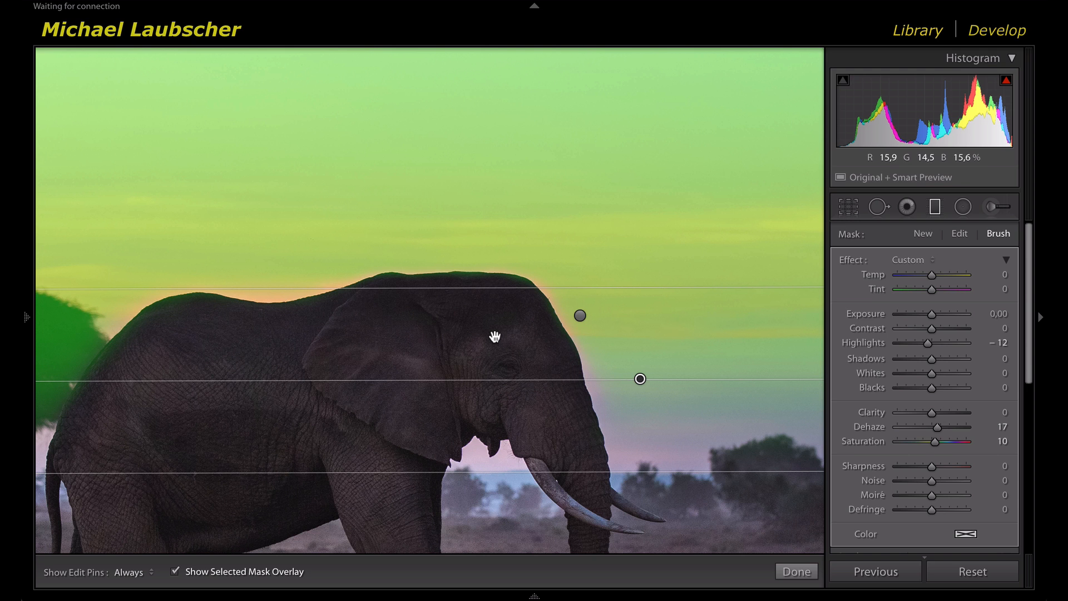
left_click(495, 337)
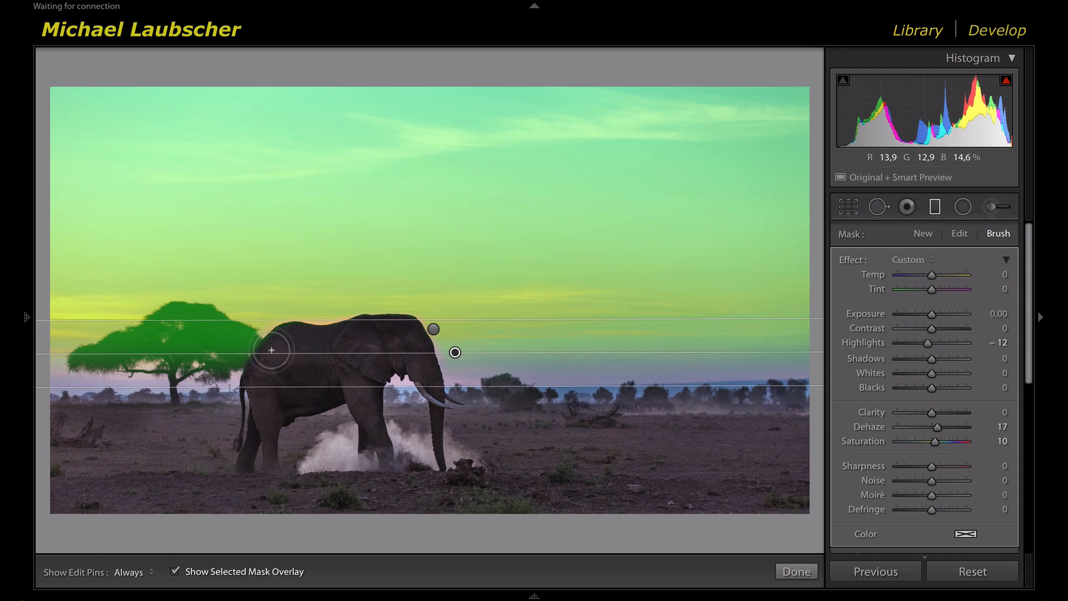
key("alt")
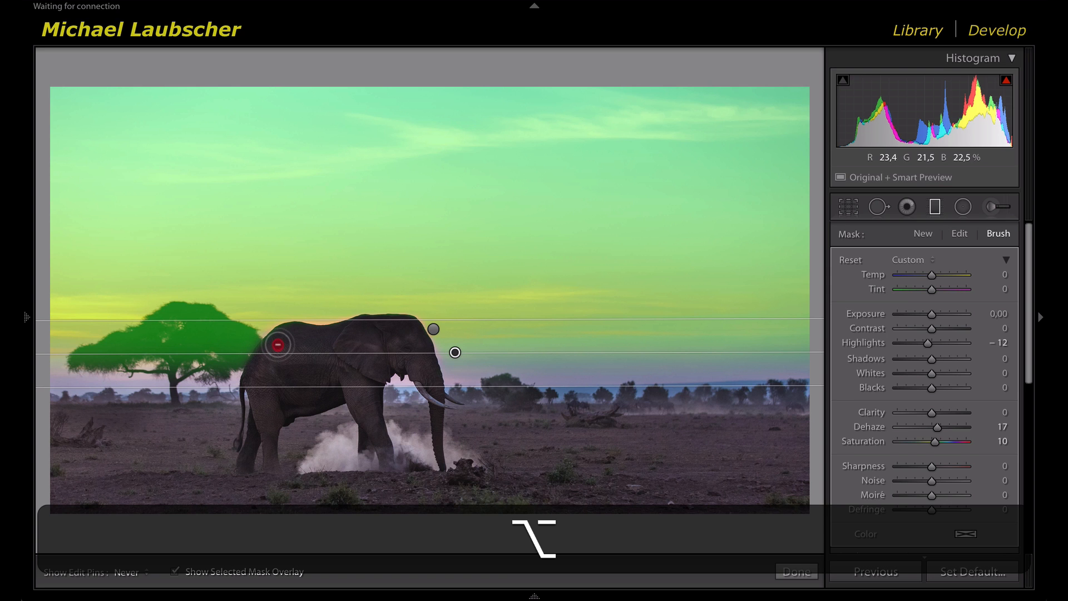
mouse_move(278, 345)
left_mouse_down()
mouse_move(252, 384)
mouse_move(274, 342)
mouse_move(257, 386)
mouse_move(298, 341)
left_mouse_up()
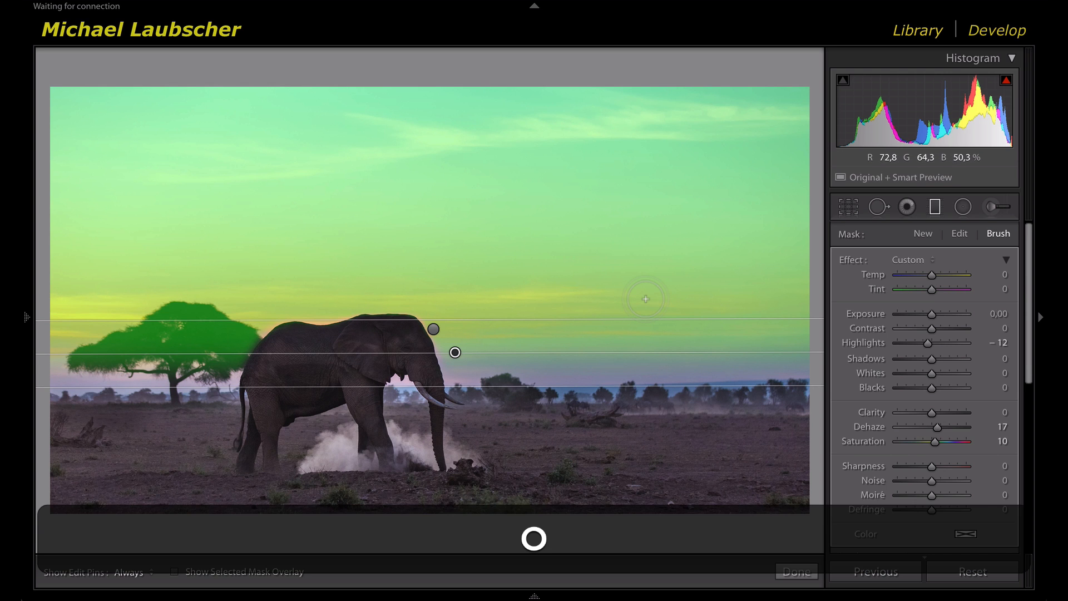
key("o")
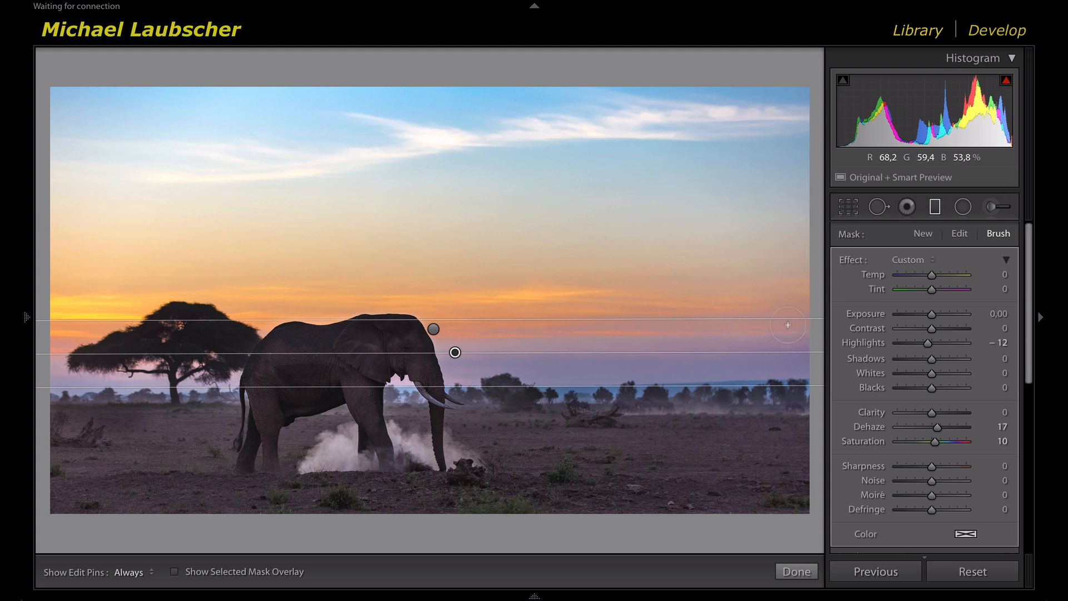
- Set the sky filter's Highlights to -9 and Whites to 10, and finish editing the graduated filters
key("Up")
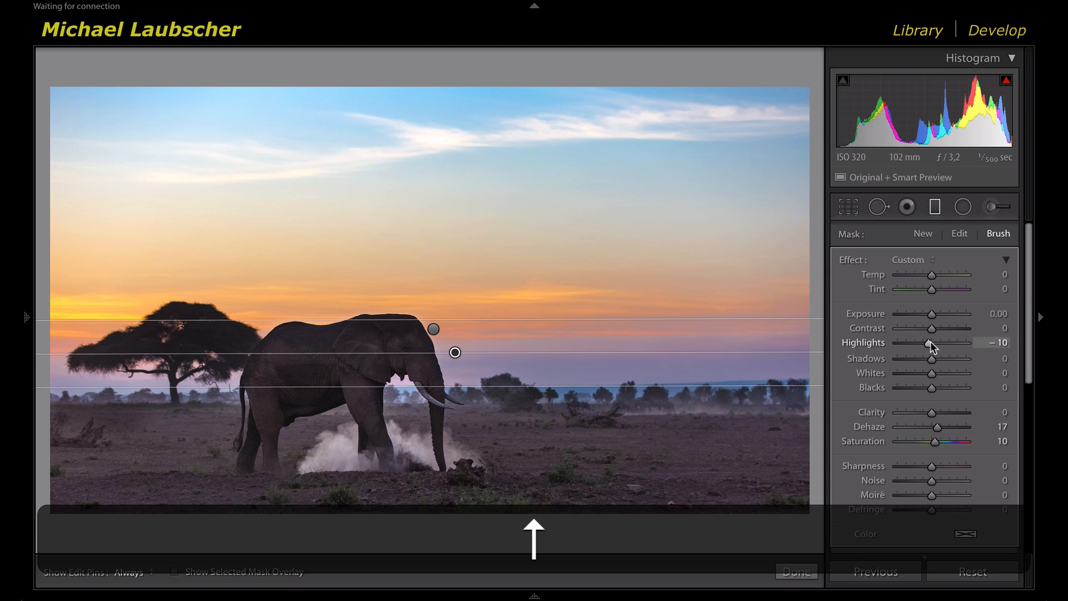
key("Up")
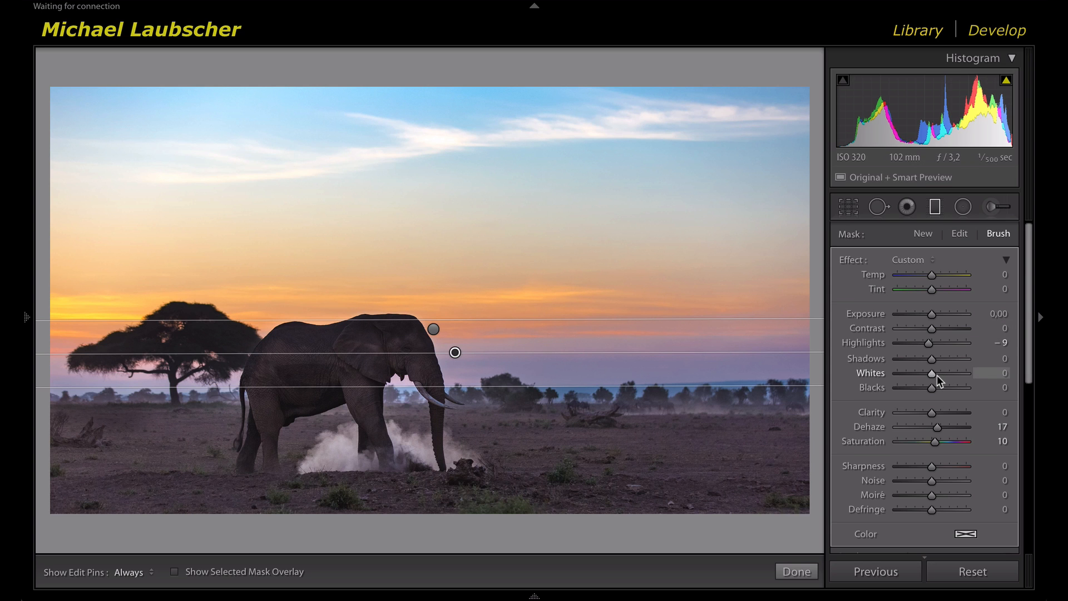
key("Up")
key("Up")
key("Up")
key("Up")
key("Up")
key("Up")
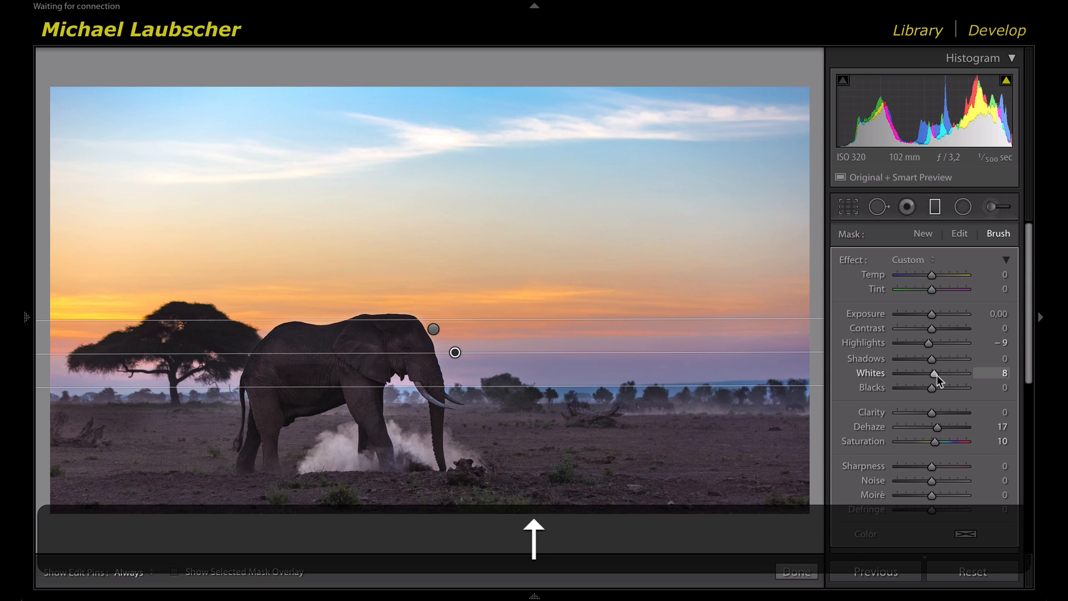
key("Up")
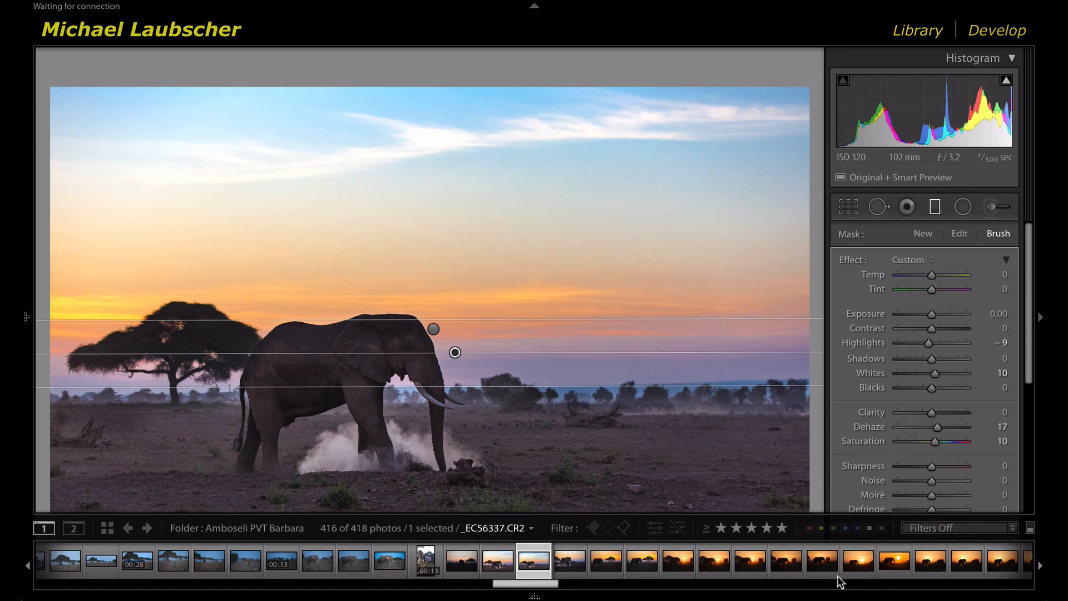
left_click(790, 571)
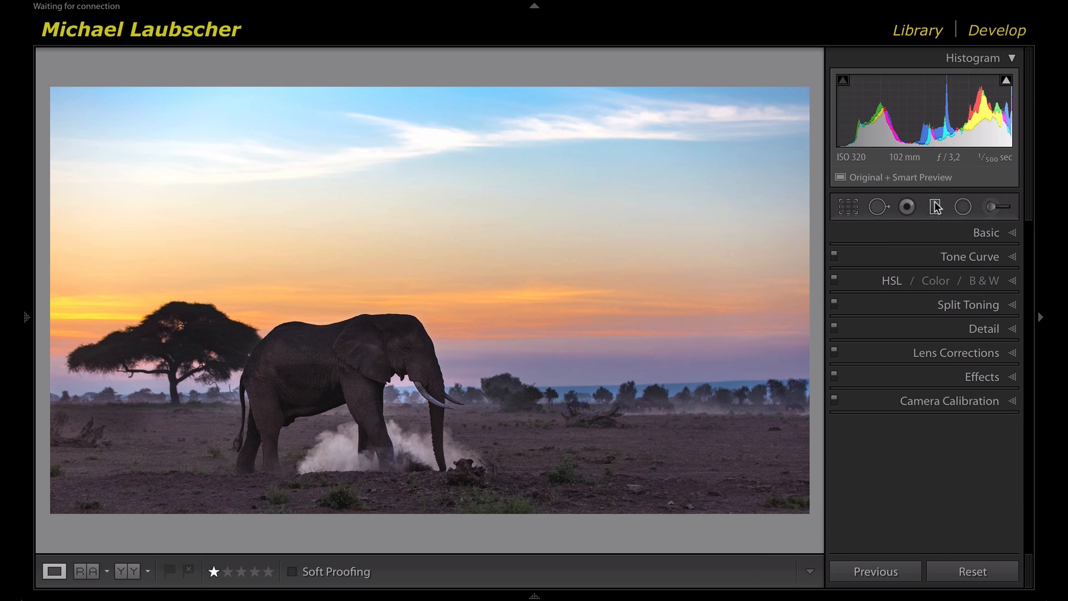
- Compare the photo before and after editing side by side, inspecting the elephant and the dust up close
key("y")
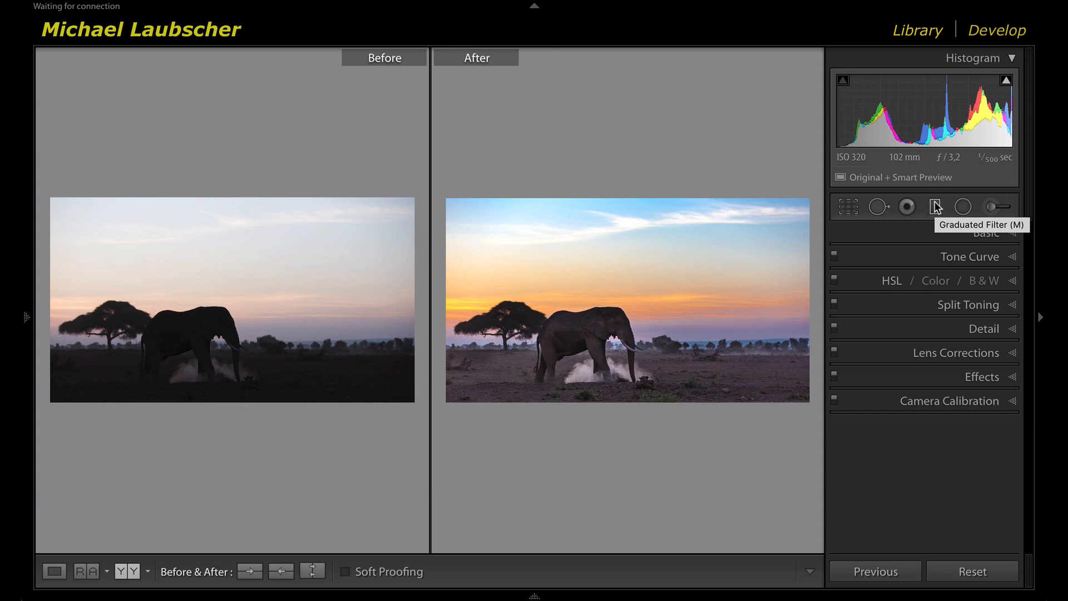
left_click(206, 332)
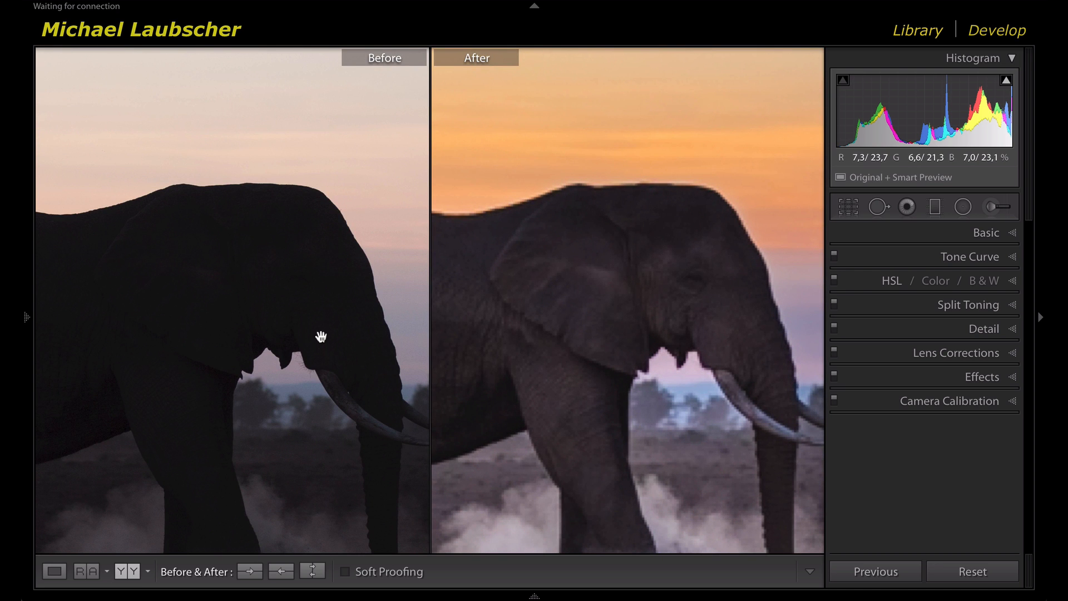
left_click_drag(337, 382, 425, 194)
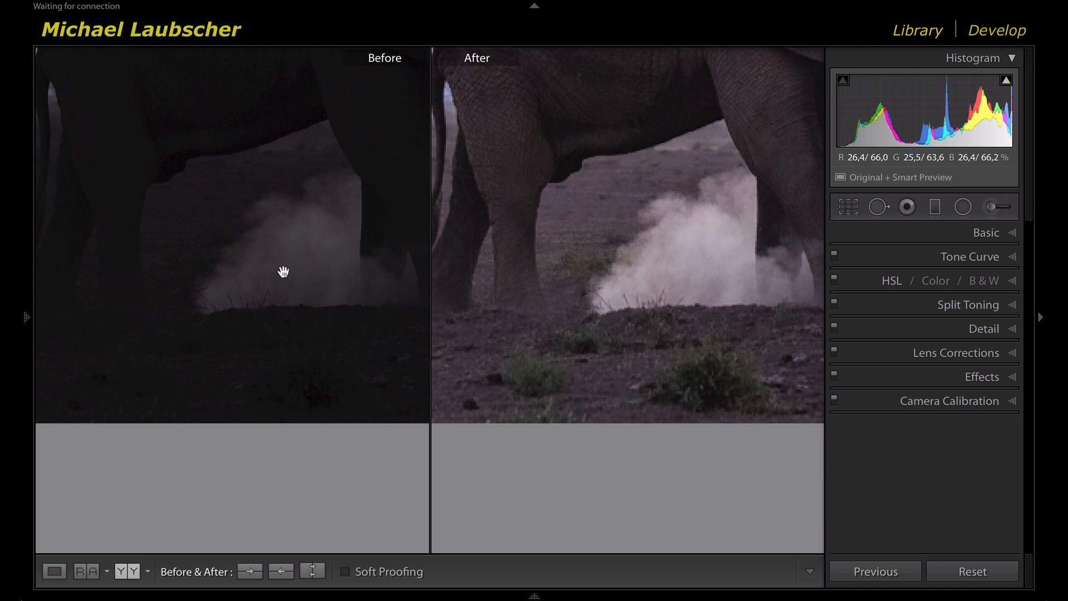
left_click_drag(283, 271, 279, 212)
left_click(279, 208)
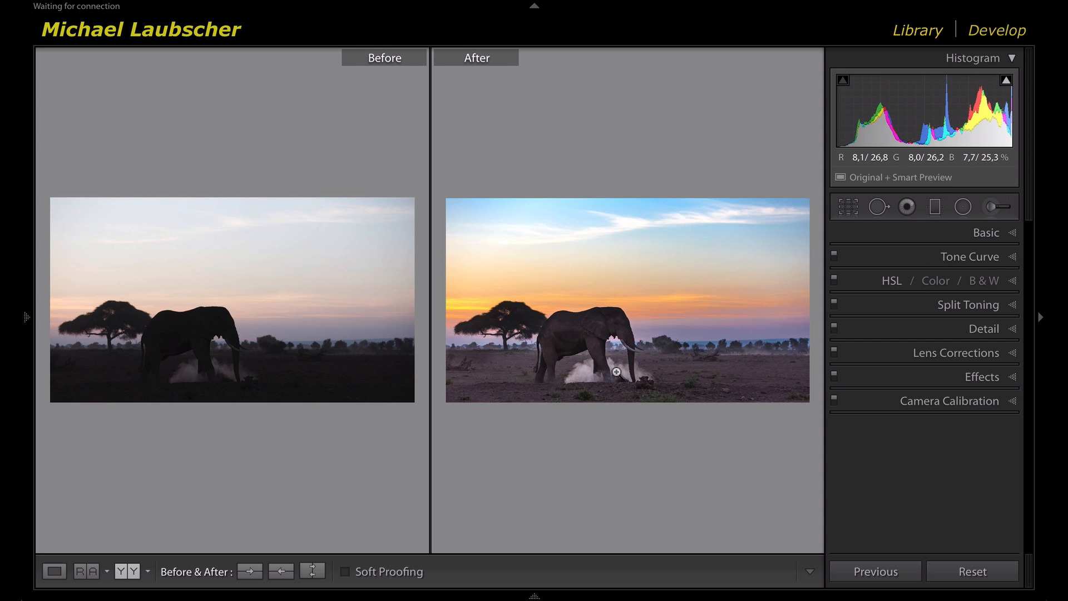
key("y")
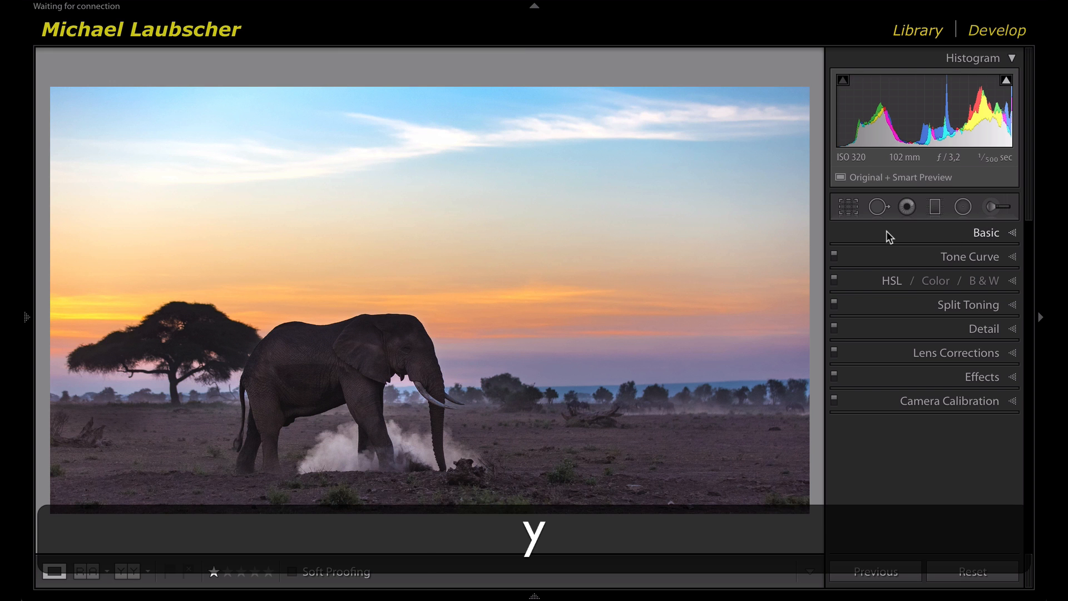
- Start an adjustment brush and paint its mask over the elephant's head and body with the mask overlay shown
left_click(992, 207)
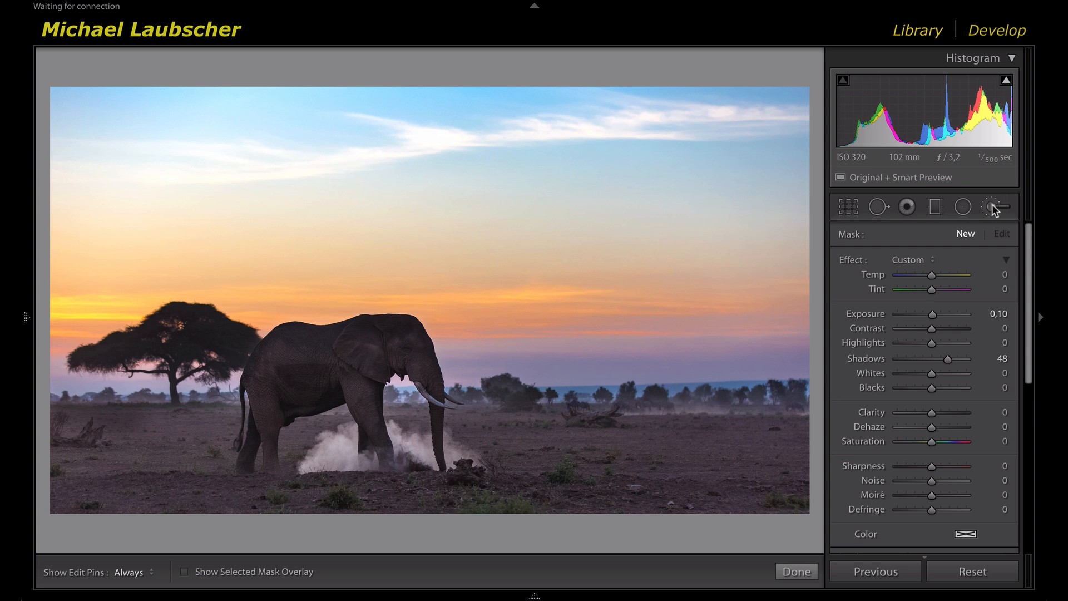
key("h")
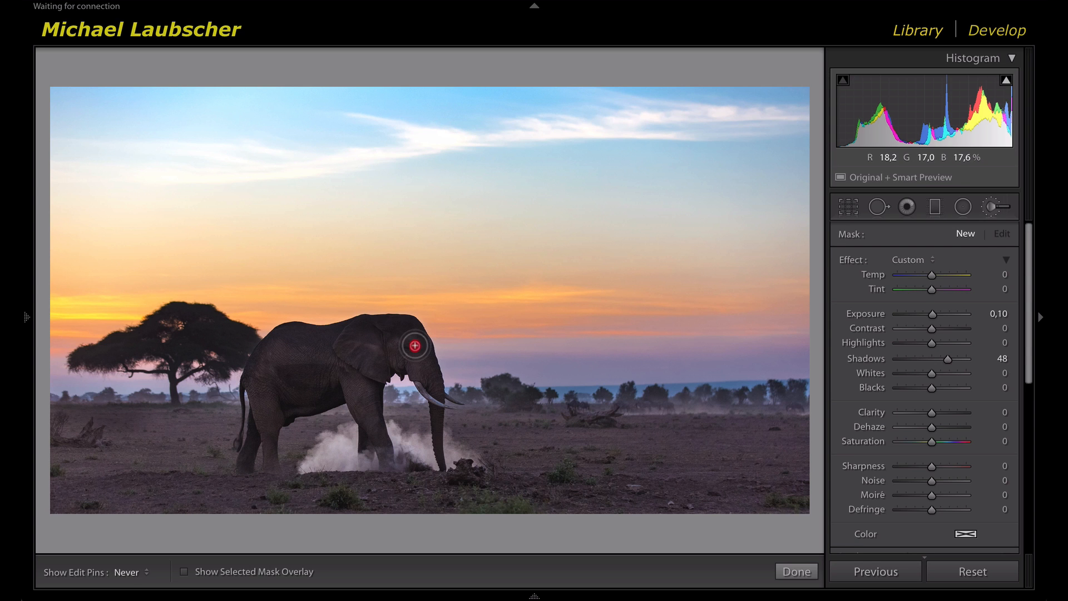
left_click(367, 354)
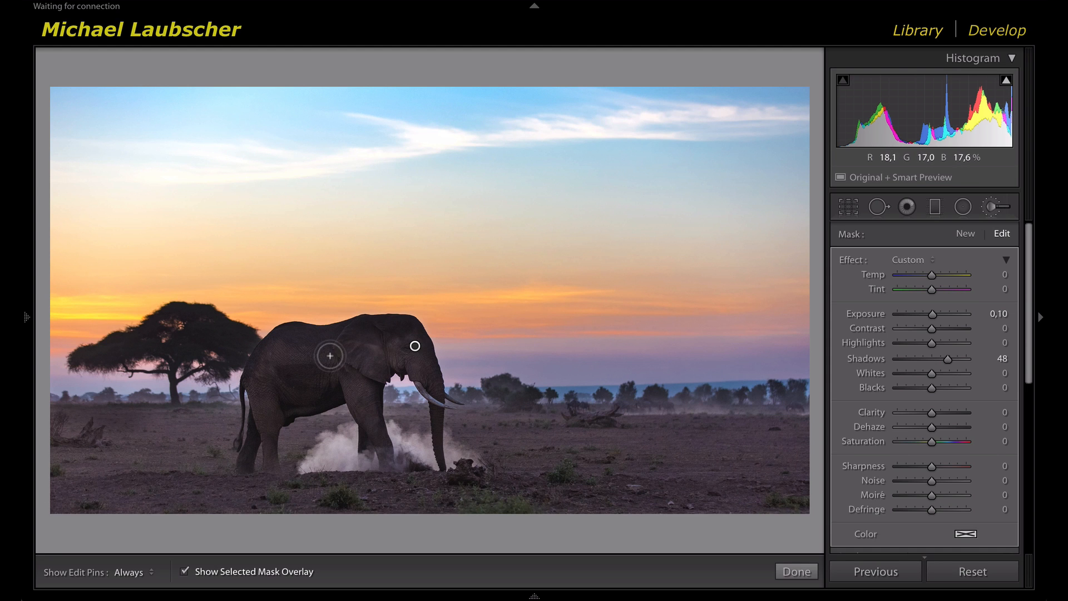
key("h")
mouse_move(337, 354)
left_mouse_down()
mouse_move(400, 333)
mouse_move(291, 348)
mouse_move(296, 336)
mouse_move(273, 401)
mouse_move(263, 387)
mouse_move(260, 416)
mouse_move(271, 377)
mouse_move(302, 359)
mouse_move(326, 378)
mouse_move(332, 355)
left_mouse_up()
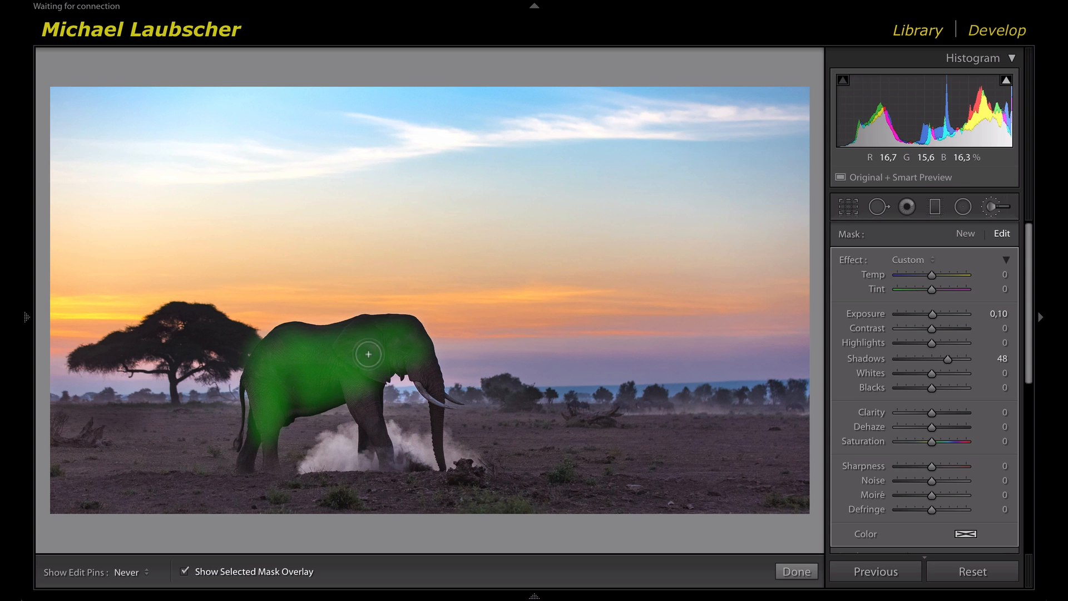
- Extend the brush mask over the elephant's ear, front leg, trunk and forehead, and check its coverage by toggling the overlay
mouse_move(369, 349)
left_mouse_down()
mouse_move(362, 389)
mouse_move(374, 432)
mouse_move(356, 388)
mouse_move(392, 353)
mouse_move(411, 354)
left_mouse_up()
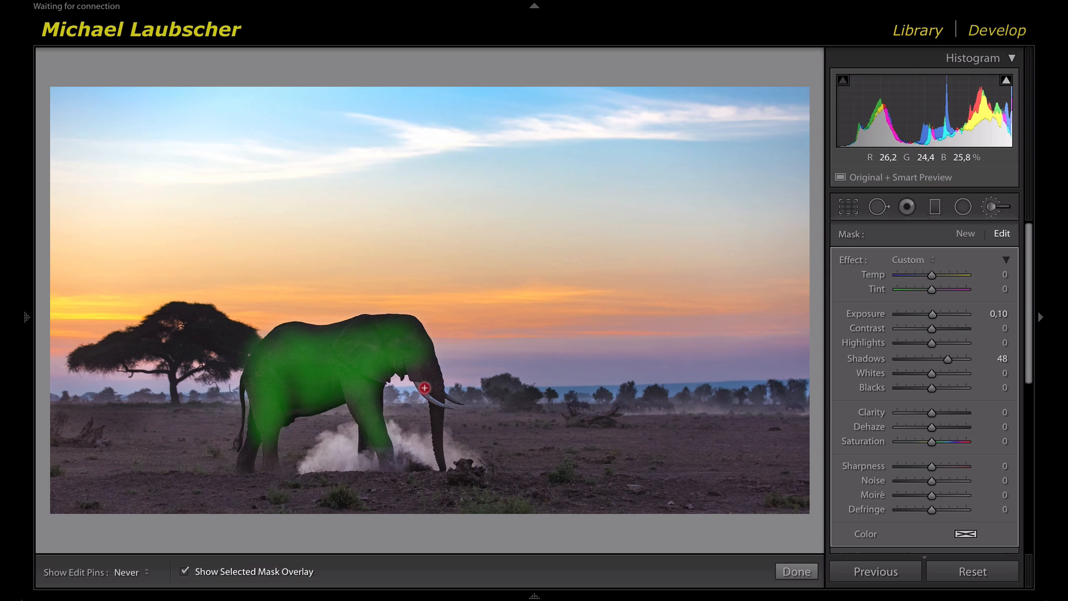
mouse_move(438, 394)
left_mouse_down()
mouse_move(432, 365)
mouse_move(435, 392)
left_mouse_up()
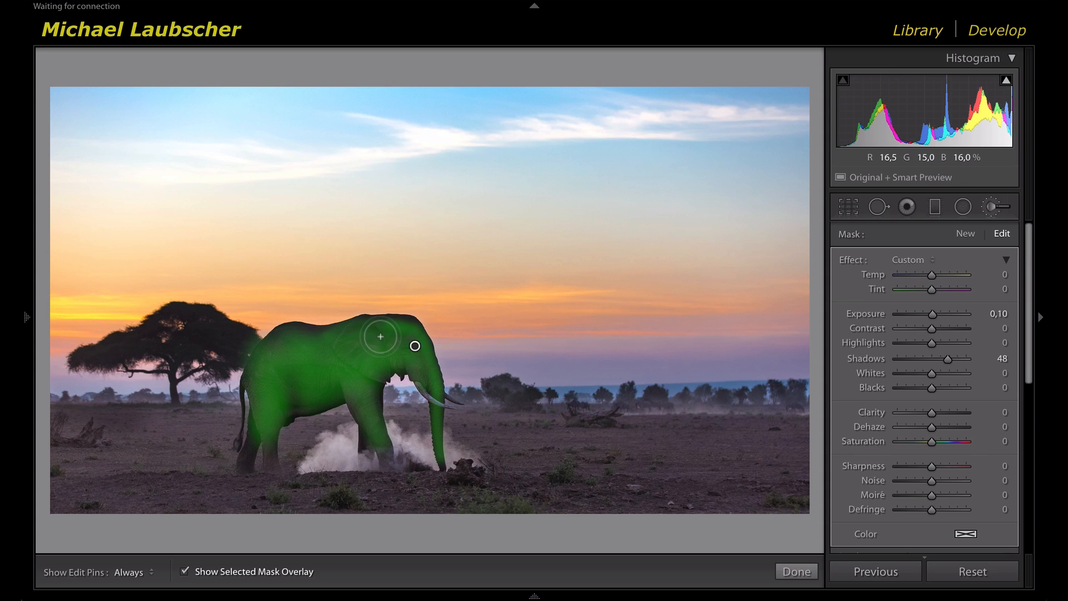
mouse_move(382, 336)
left_mouse_down()
mouse_move(400, 338)
mouse_move(354, 333)
mouse_move(285, 344)
mouse_move(264, 381)
mouse_move(269, 452)
mouse_move(267, 402)
mouse_move(316, 395)
mouse_move(383, 348)
mouse_move(416, 342)
left_mouse_up()
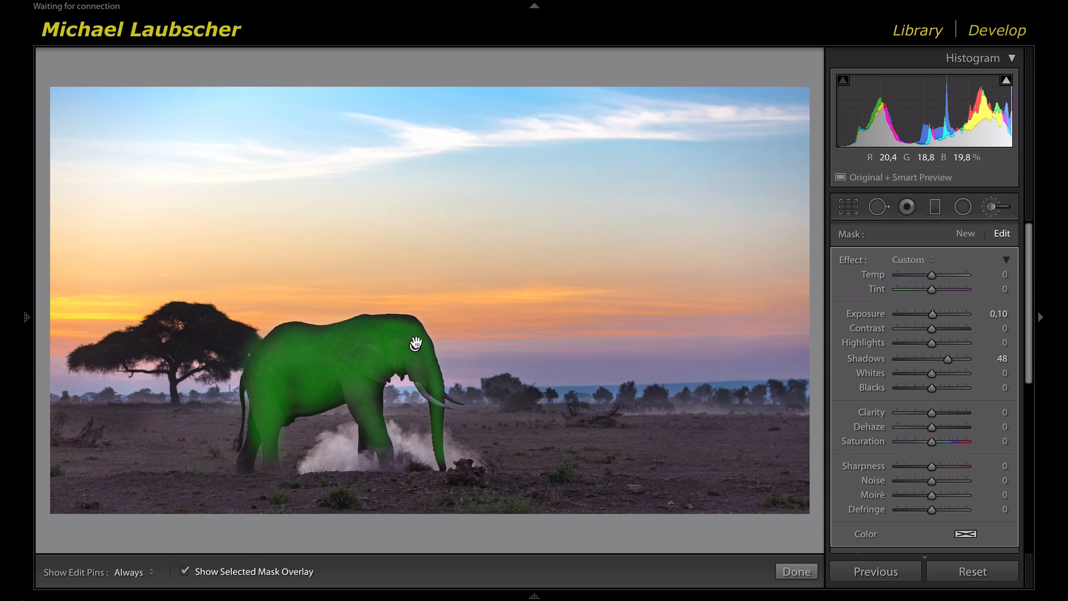
key("o")
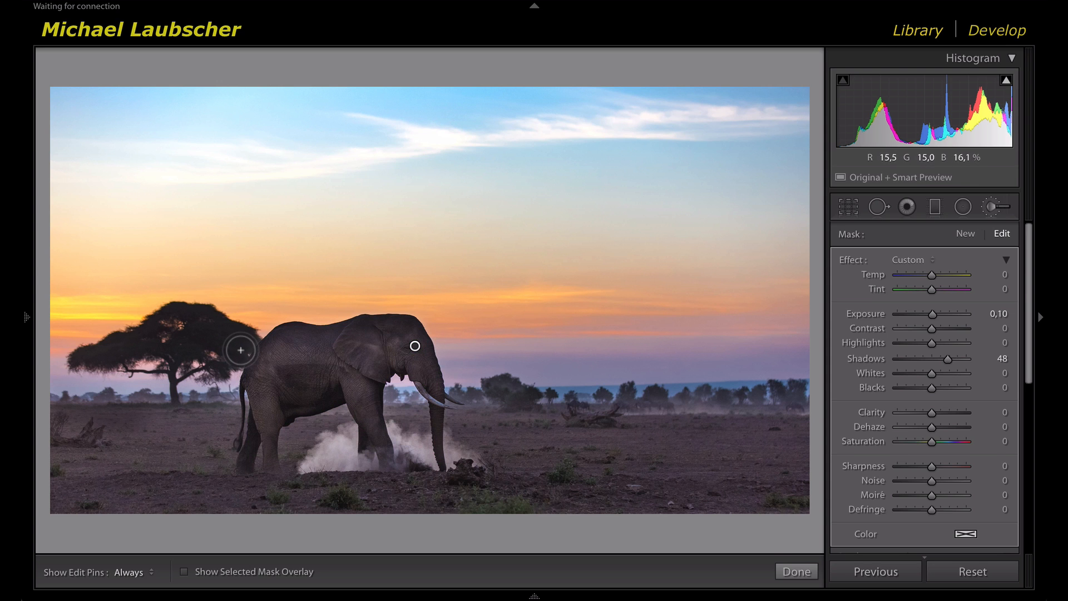
key("o")
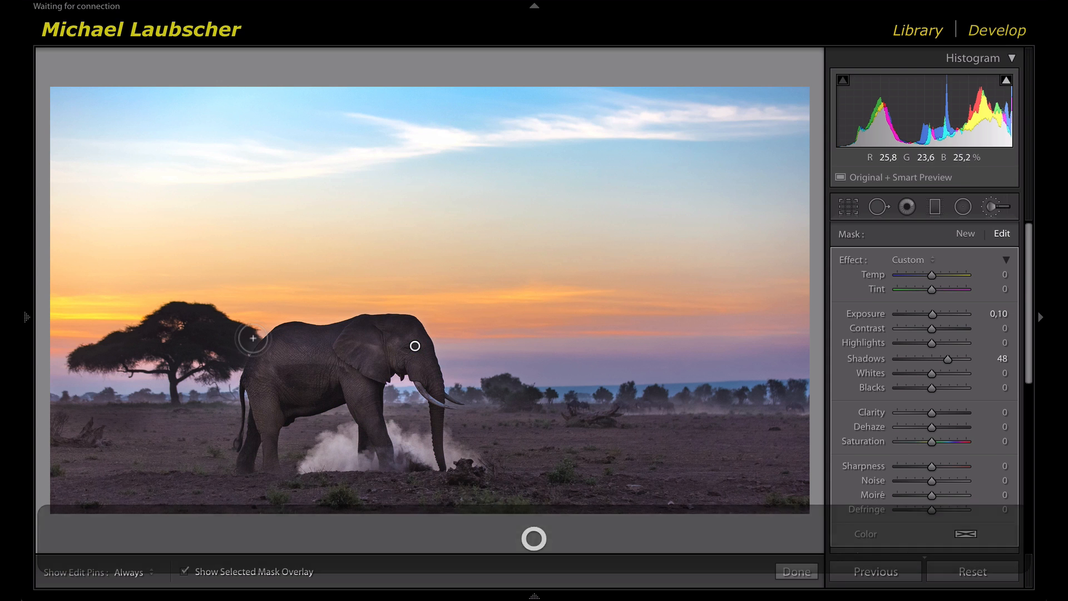
key("space")
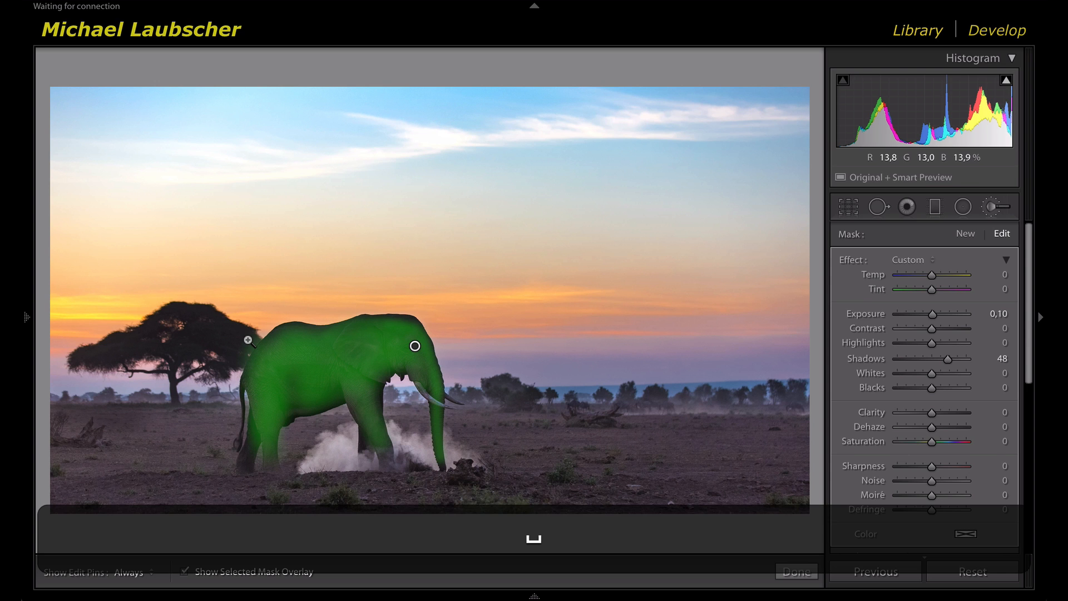
left_click(248, 340)
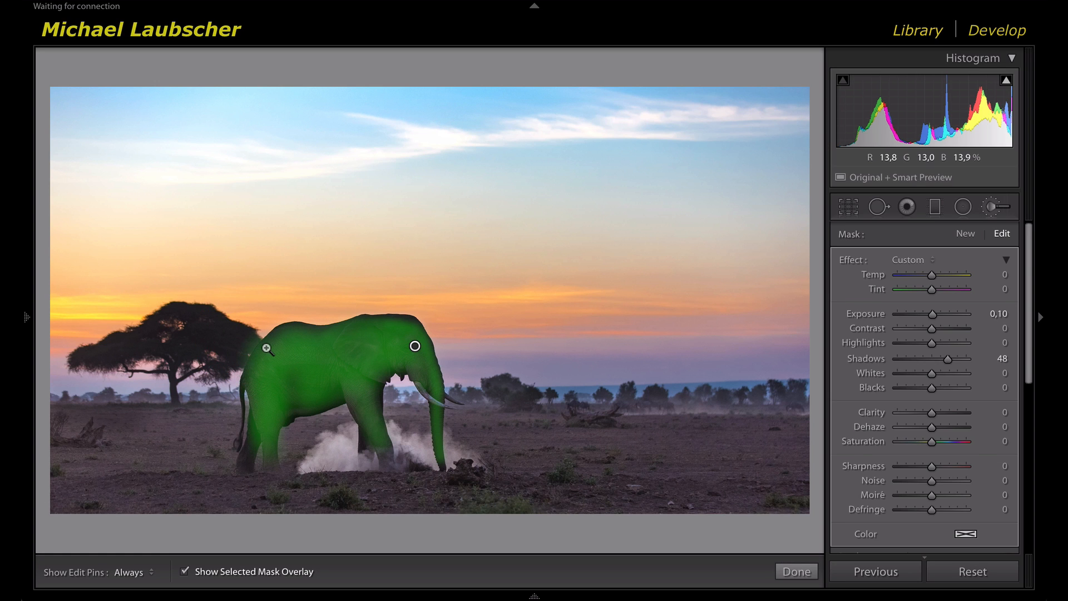
key("space")
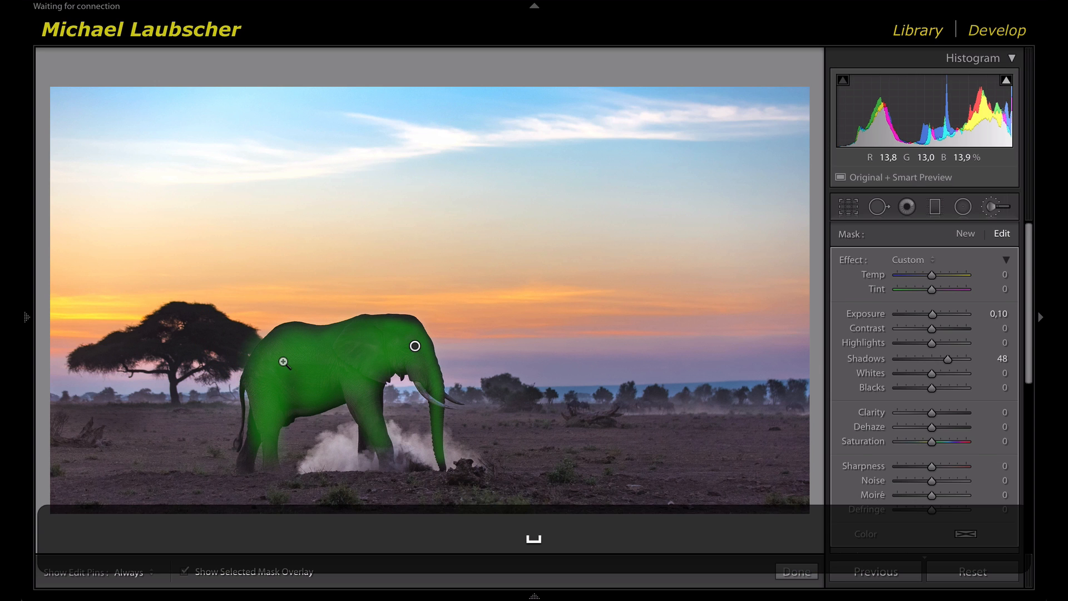
key("c")
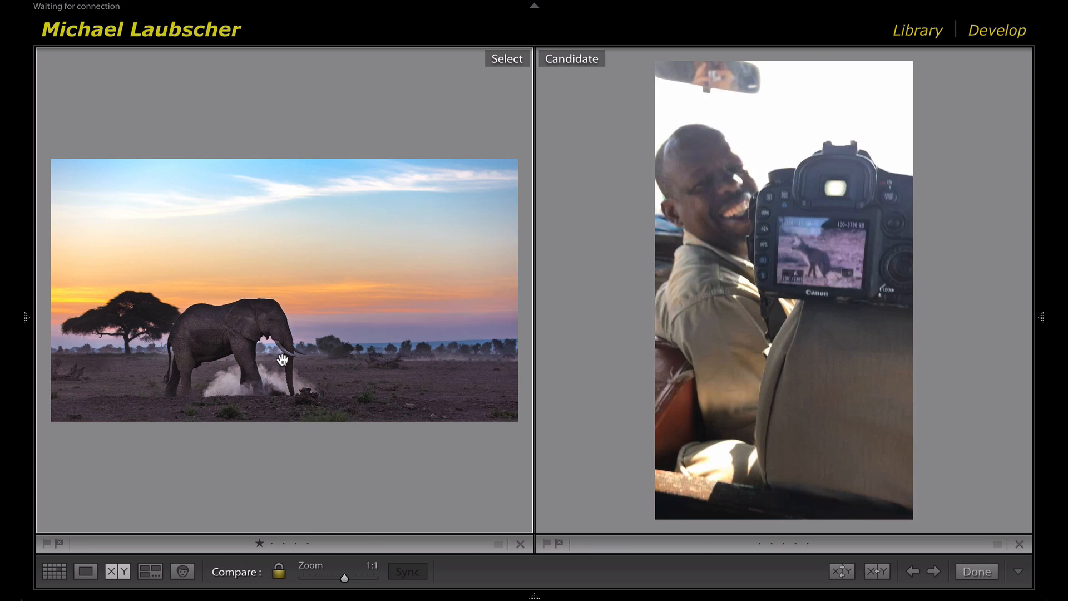
key("c")
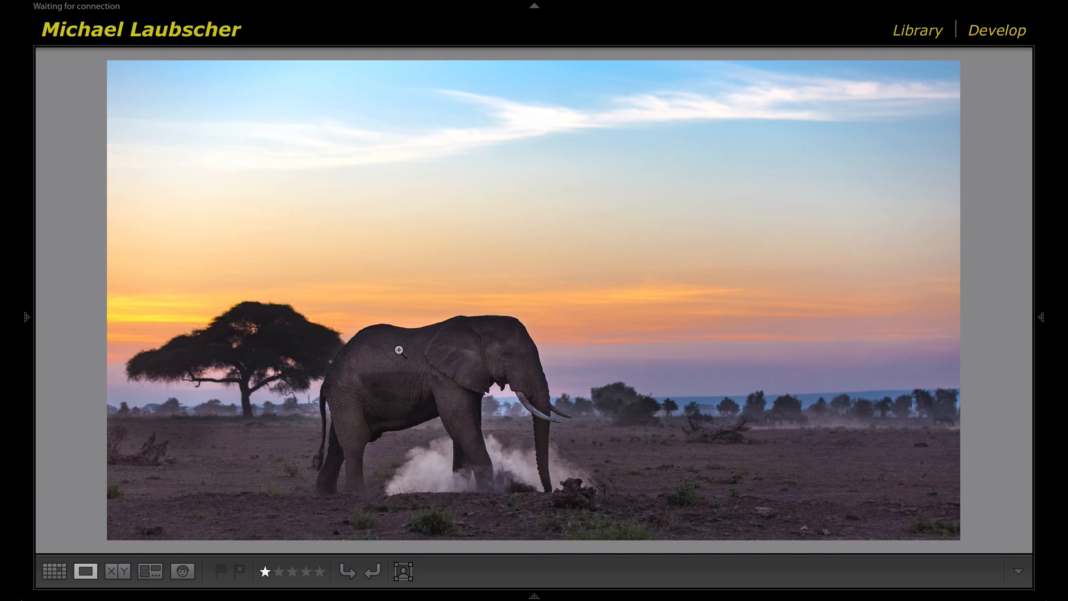
key("d")
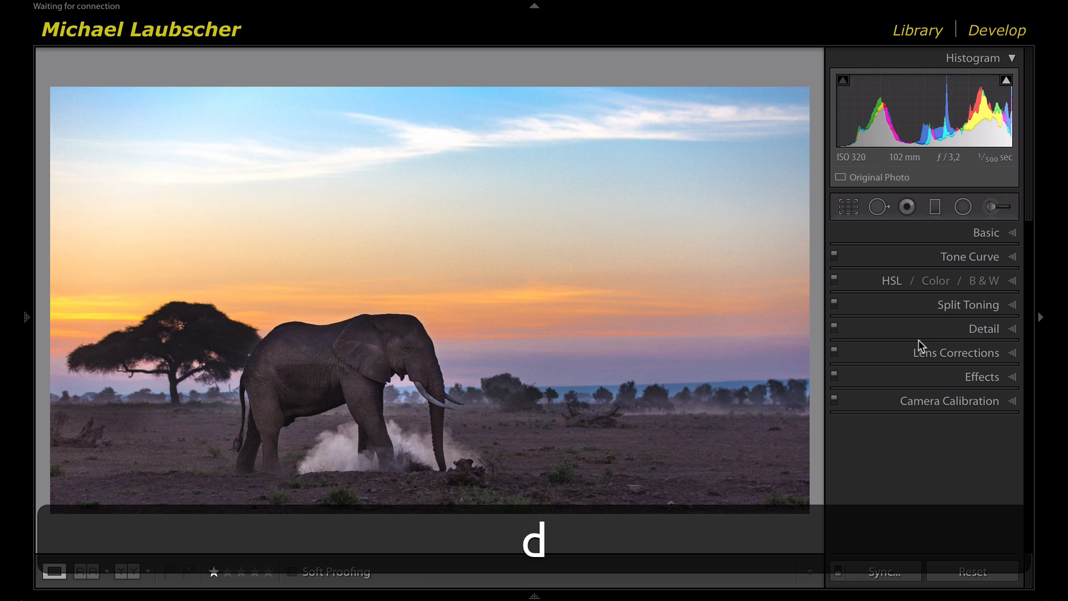
- Reselect the elephant's adjustment brush and erase the mask spilling onto the tree and sky behind its back and hindquarters
left_click(992, 207)
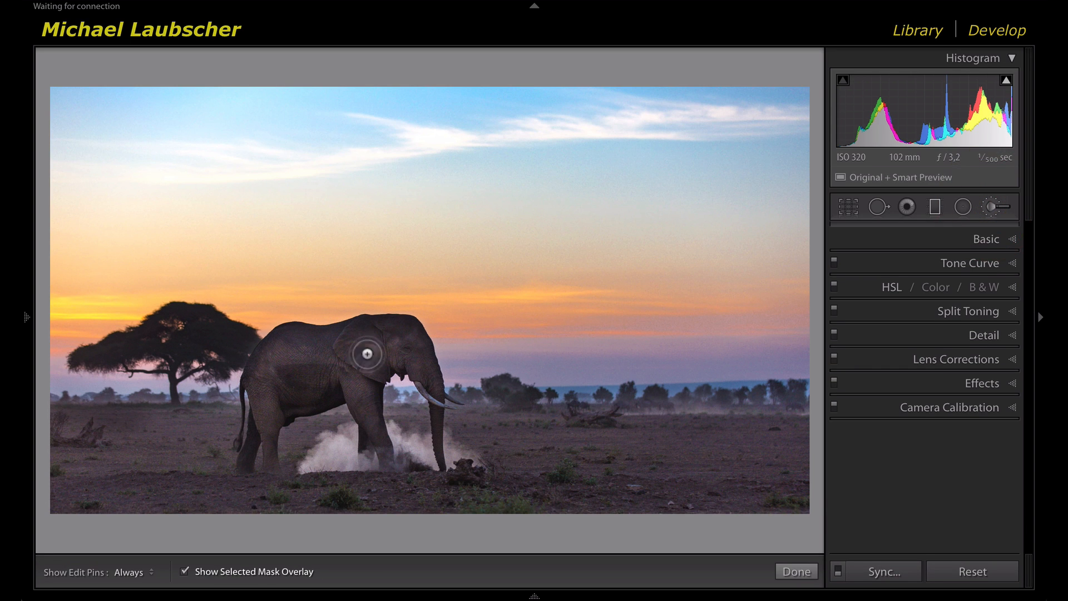
left_click(416, 346)
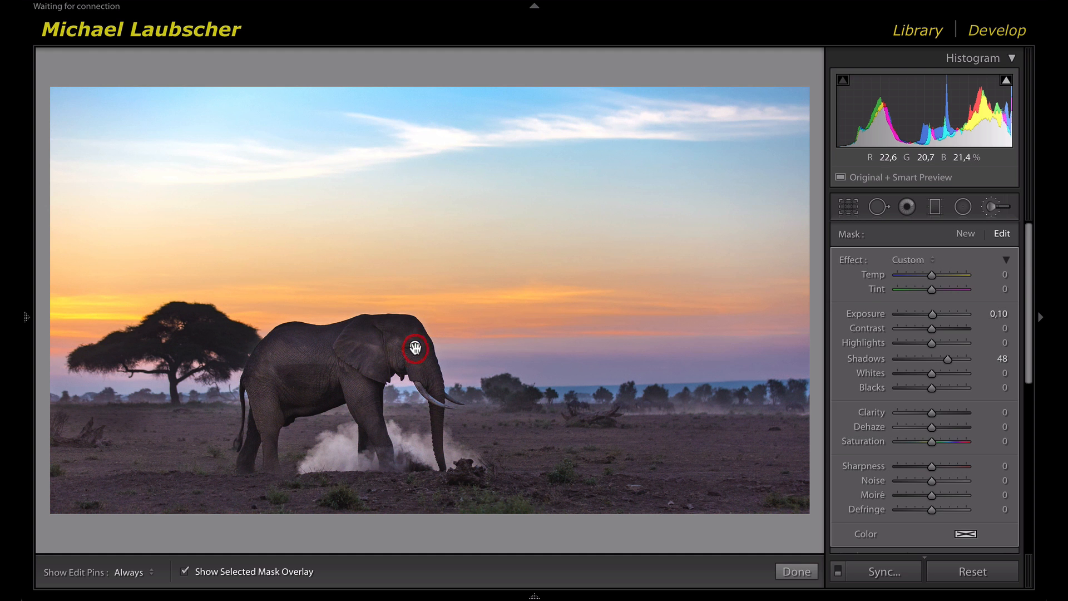
key("space")
left_click(245, 347)
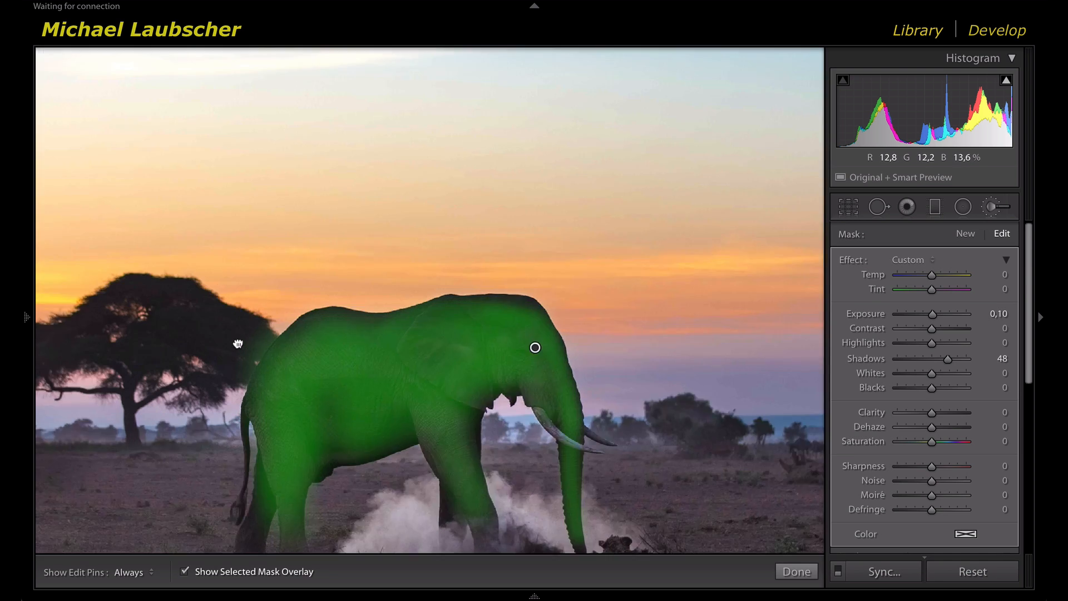
key("alt")
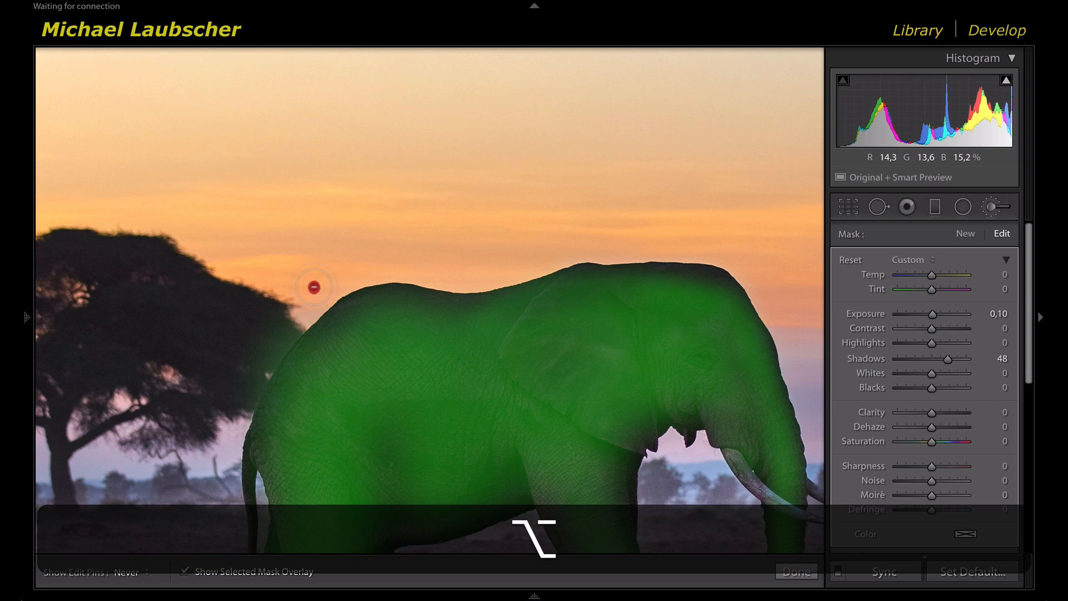
mouse_move(312, 289)
left_mouse_down()
mouse_move(326, 262)
mouse_move(222, 391)
mouse_move(207, 446)
mouse_move(320, 281)
left_mouse_up()
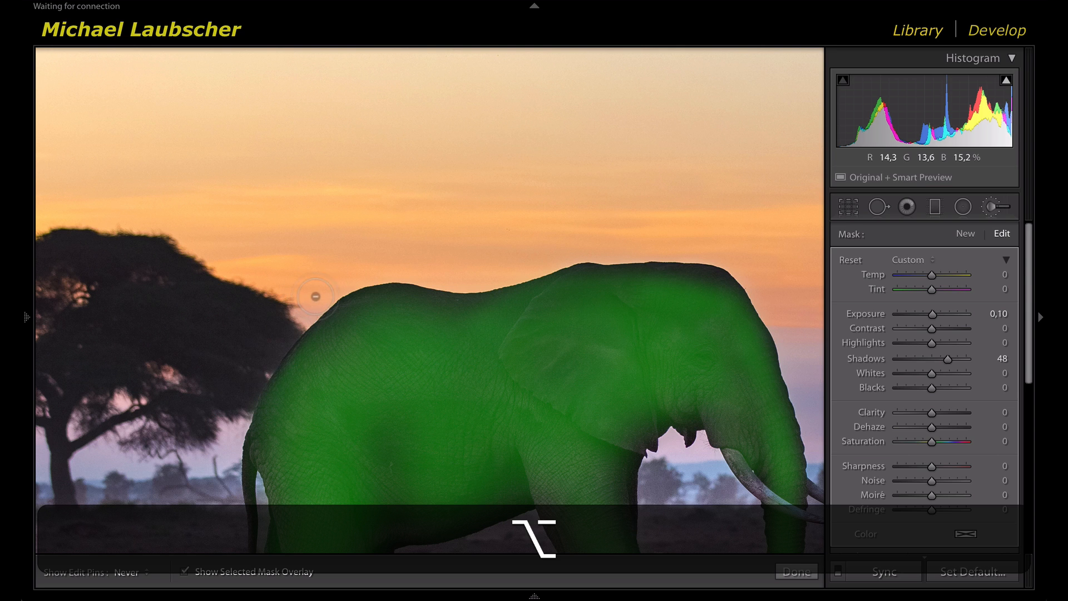
left_click(226, 398, "alt")
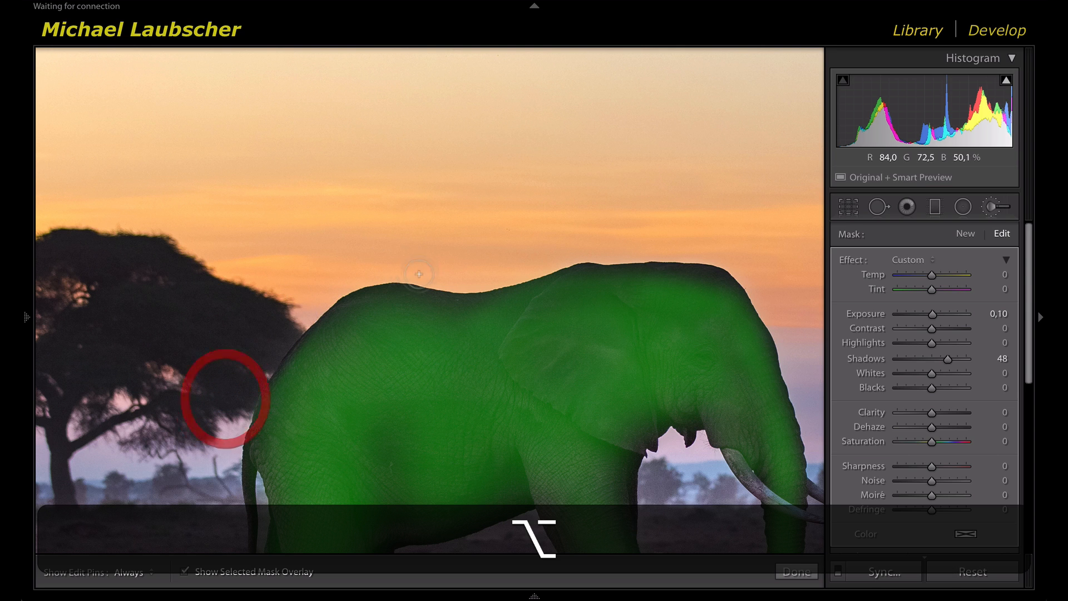
key("space")
left_click(499, 326)
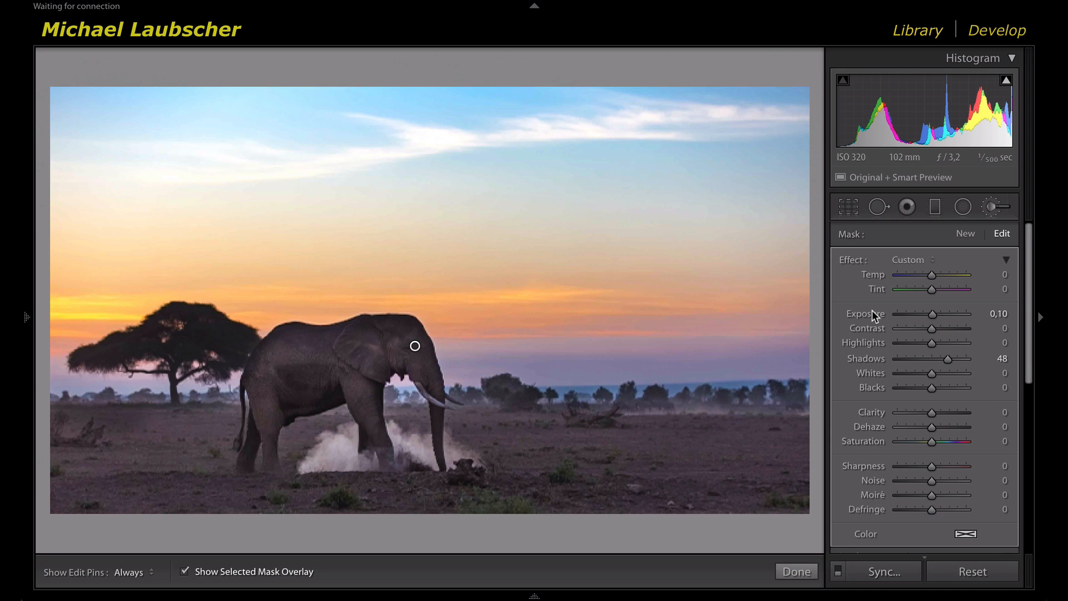
- Reset the elephant brush's effect sliders and set Shadows to 35, Whites to 11, Clarity to 5 and Sharpness to 20
key("o")
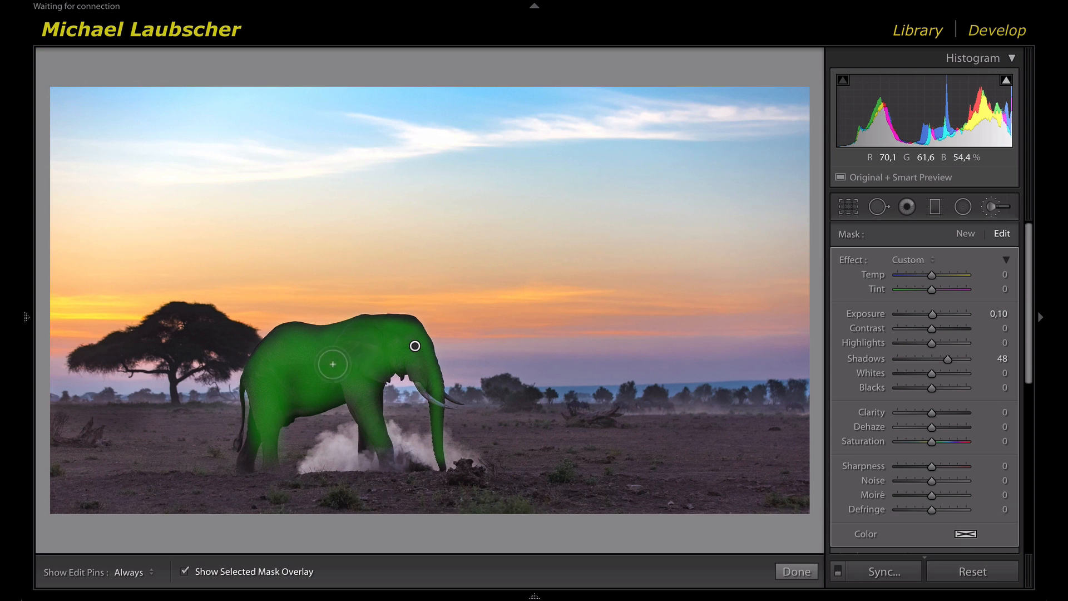
key("o")
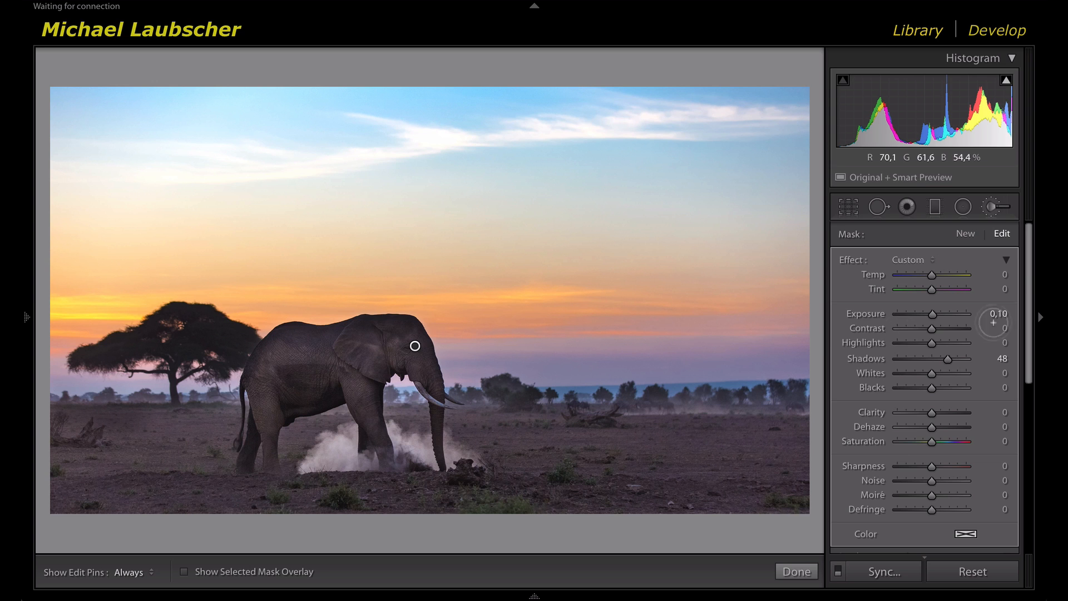
double_click(849, 260)
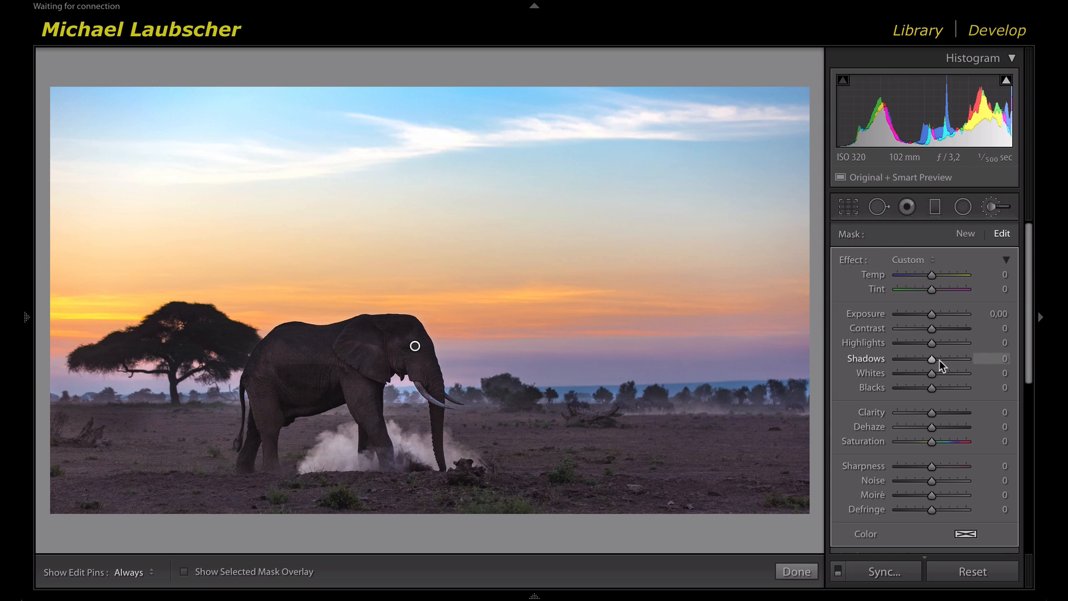
left_click_drag(939, 360, 943, 360)
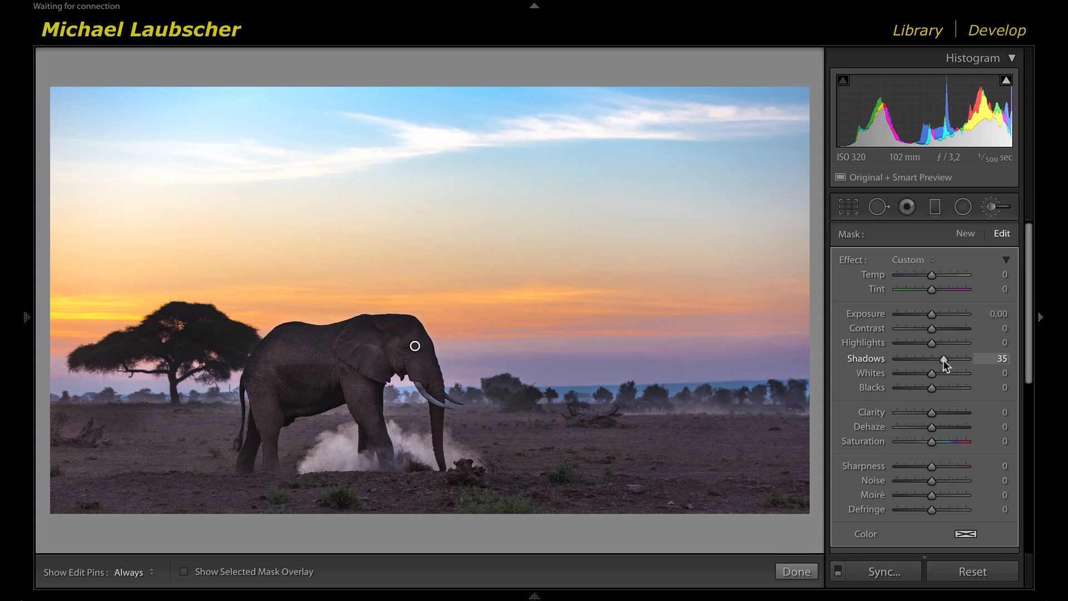
key("Up")
key("Up")
key("Up")
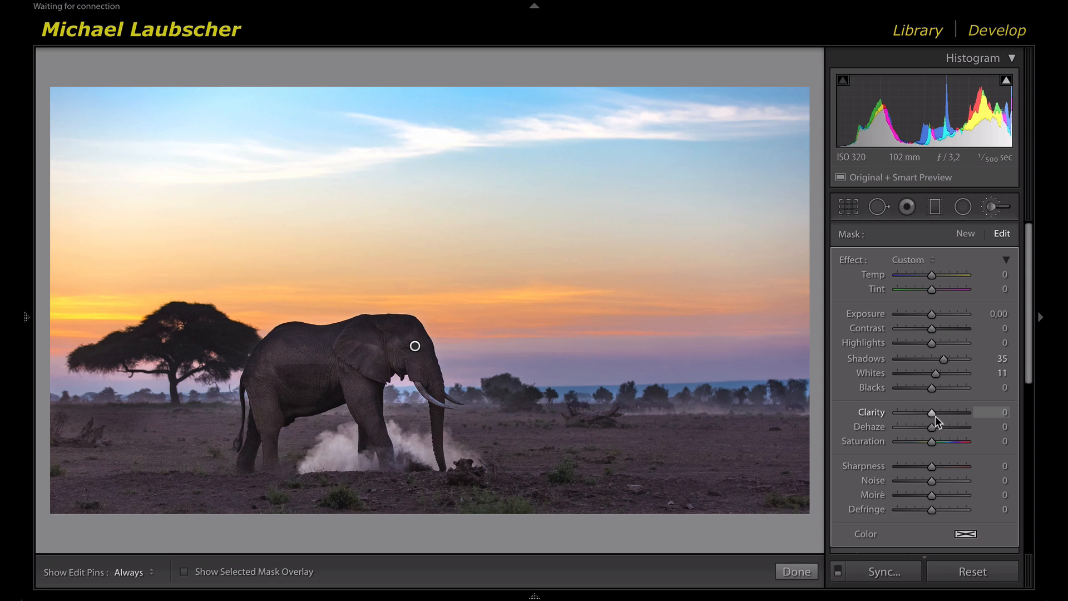
left_click_drag(935, 412, 939, 414)
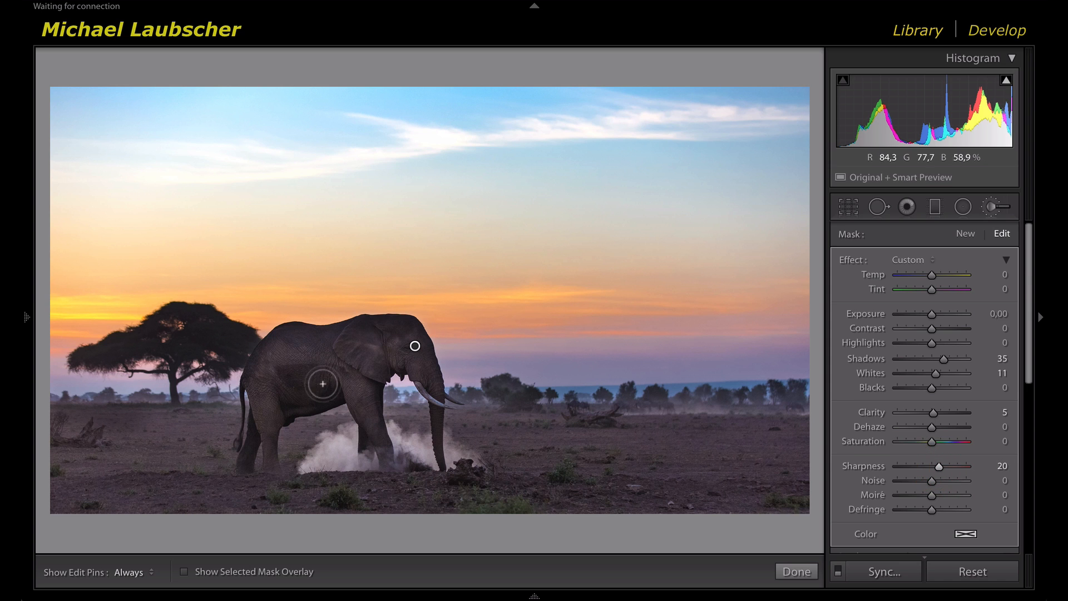
- Touch up the brush mask on the elephant's hindquarters with the overlay shown, and hide the overlay
key("o")
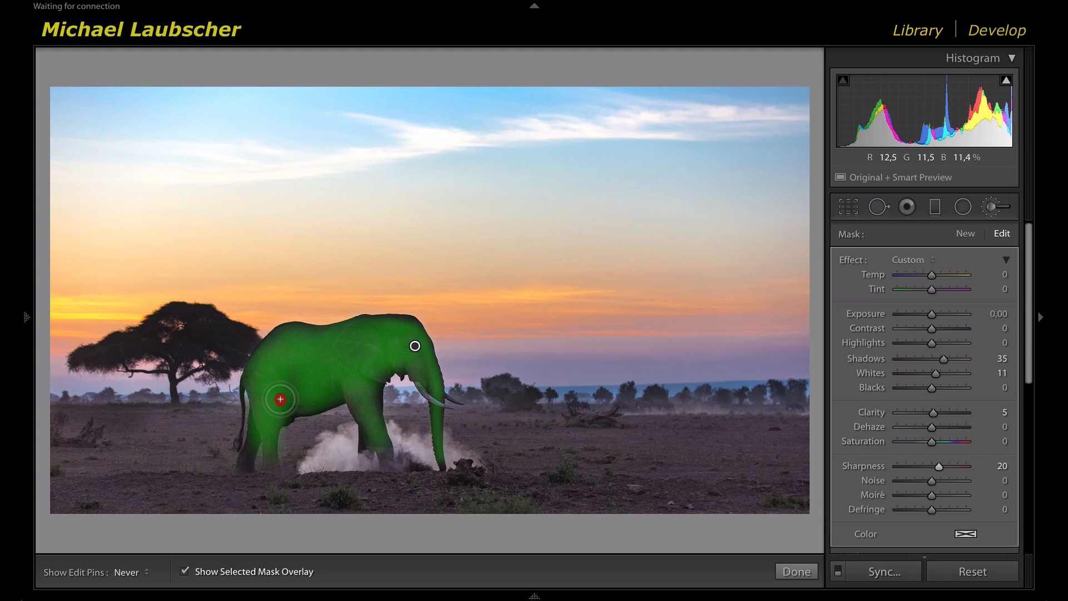
key("h")
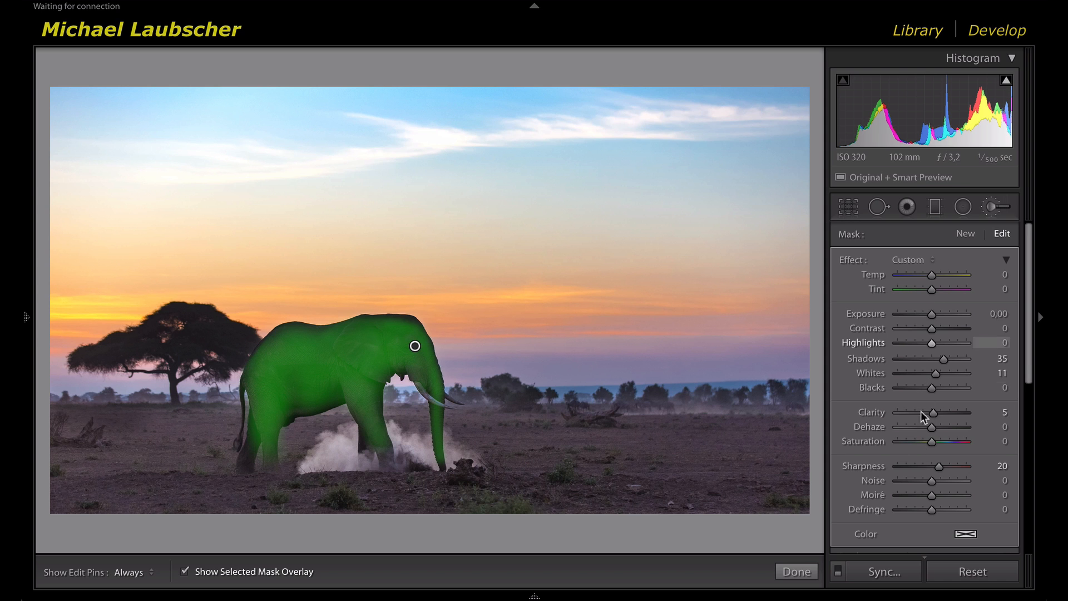
key("o")
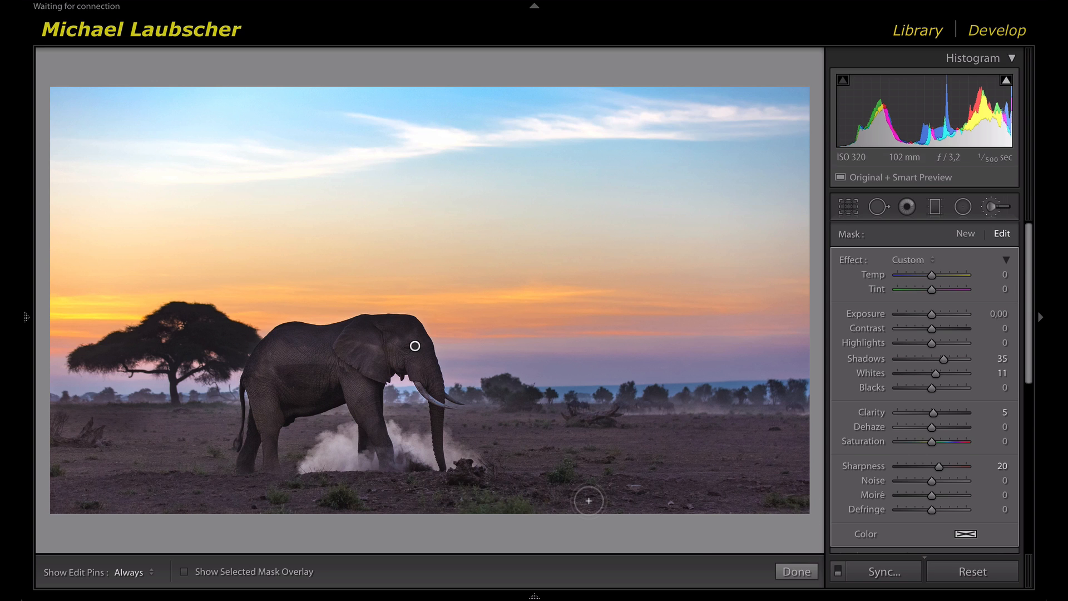
- Set the elephant brush's Exposure to 0.10
scroll(359, 336, "down", 3)
mouse_move(359, 336)
left_mouse_down()
mouse_move(410, 328)
mouse_move(292, 328)
mouse_move(248, 364)
left_mouse_up()
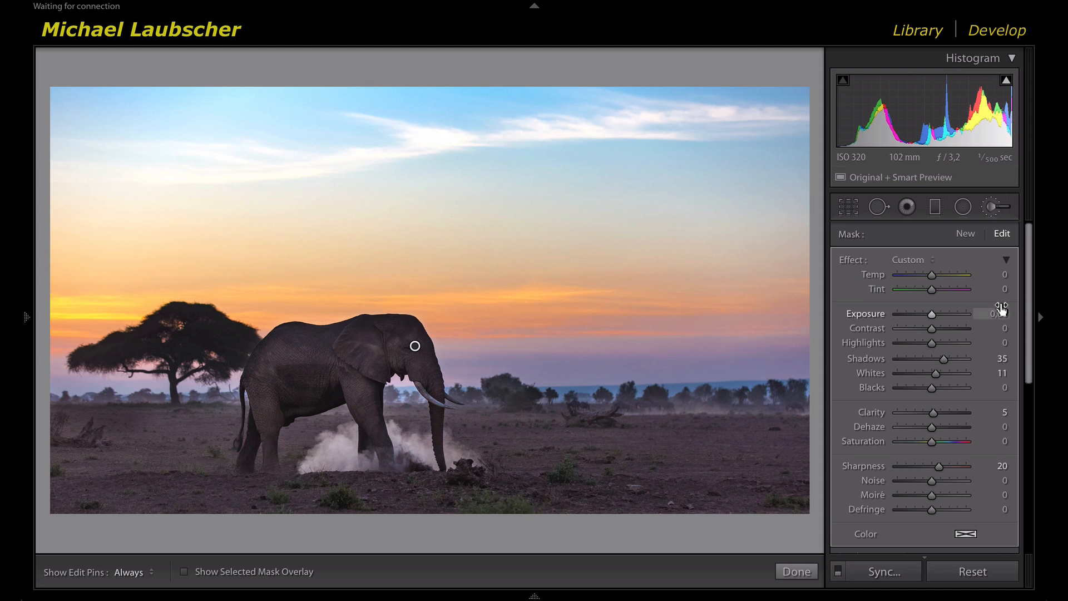
key("Up")
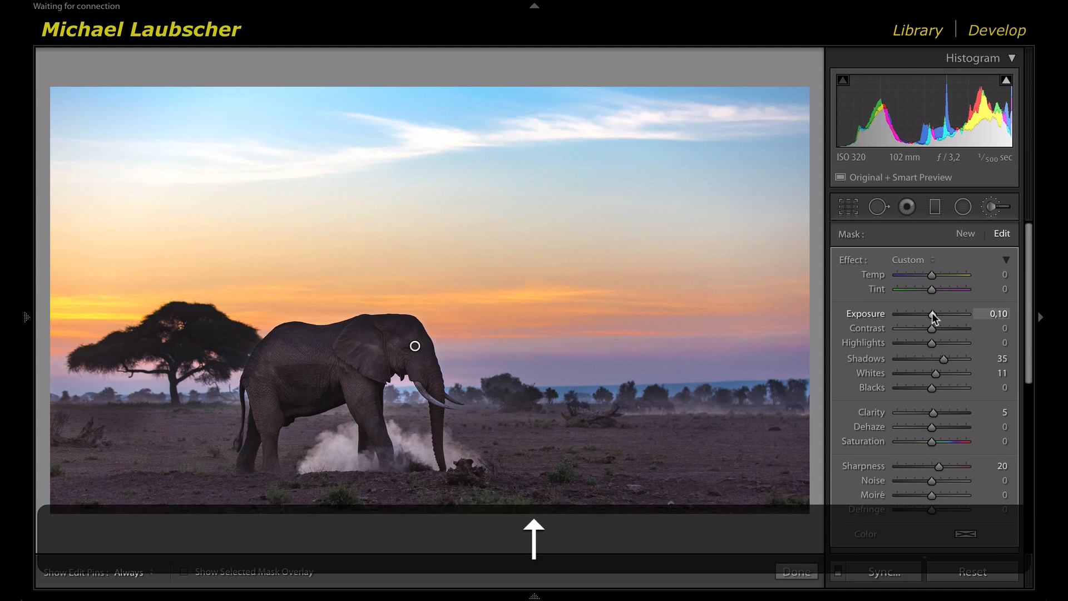
- Create a new adjustment brush and paint its mask over the dust cloud at the elephant's feet, refining it with the overlay shown
left_click(968, 234)
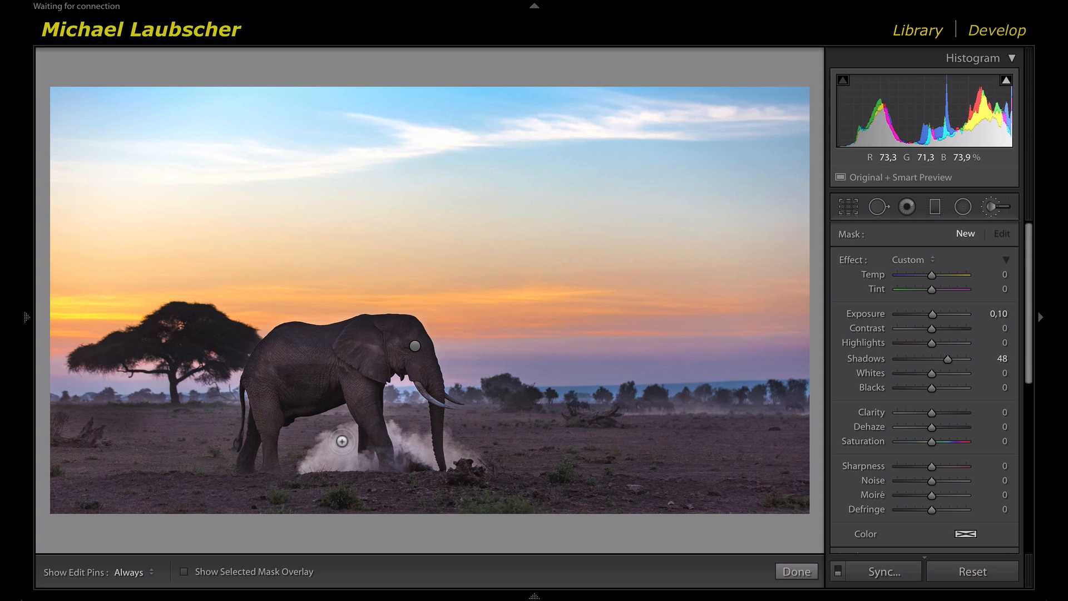
mouse_move(342, 440)
left_mouse_down()
mouse_move(313, 462)
mouse_move(366, 463)
mouse_move(316, 457)
mouse_move(355, 447)
mouse_move(399, 457)
mouse_move(395, 430)
mouse_move(427, 449)
mouse_move(304, 465)
mouse_move(346, 434)
mouse_move(353, 462)
mouse_move(403, 442)
mouse_move(394, 431)
mouse_move(400, 445)
mouse_move(425, 442)
mouse_move(429, 470)
mouse_move(453, 461)
mouse_move(452, 441)
mouse_move(472, 455)
mouse_move(448, 440)
mouse_move(405, 455)
mouse_move(393, 424)
left_mouse_up()
key("o")
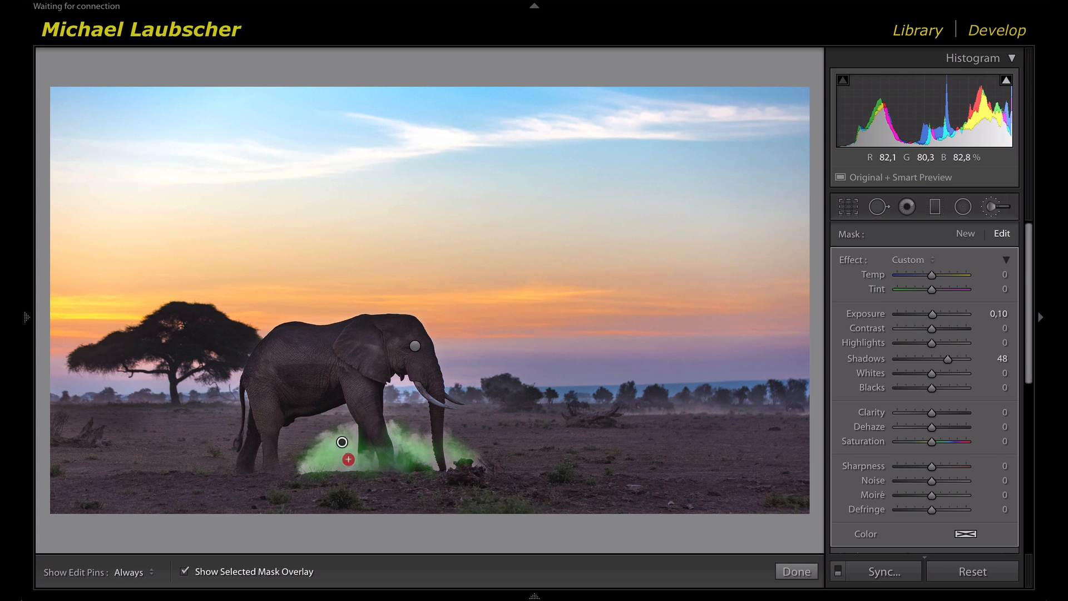
mouse_move(348, 456)
left_mouse_down()
mouse_move(309, 465)
mouse_move(346, 431)
mouse_move(331, 436)
mouse_move(334, 448)
left_mouse_up()
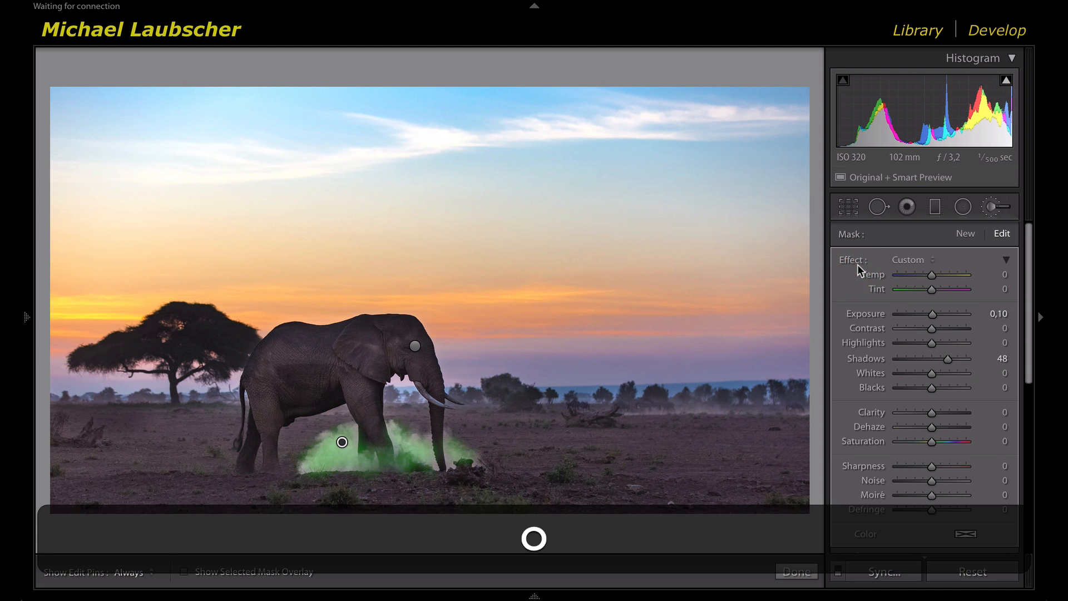
- Reset the dust brush's effect sliders and set its Whites to 33 and Exposure to 0.40
double_click(852, 260)
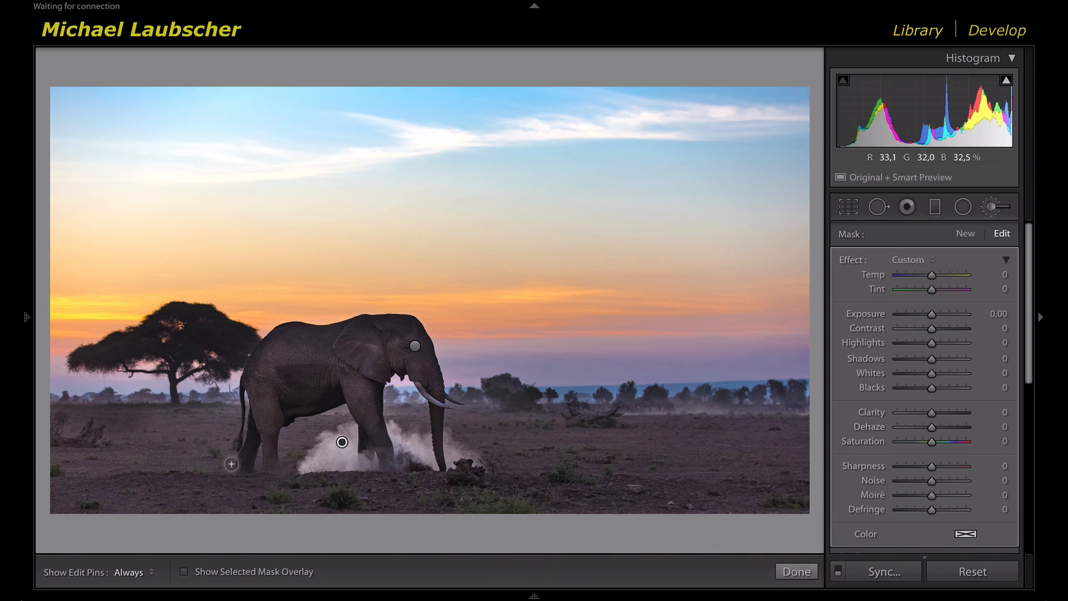
left_click(943, 373)
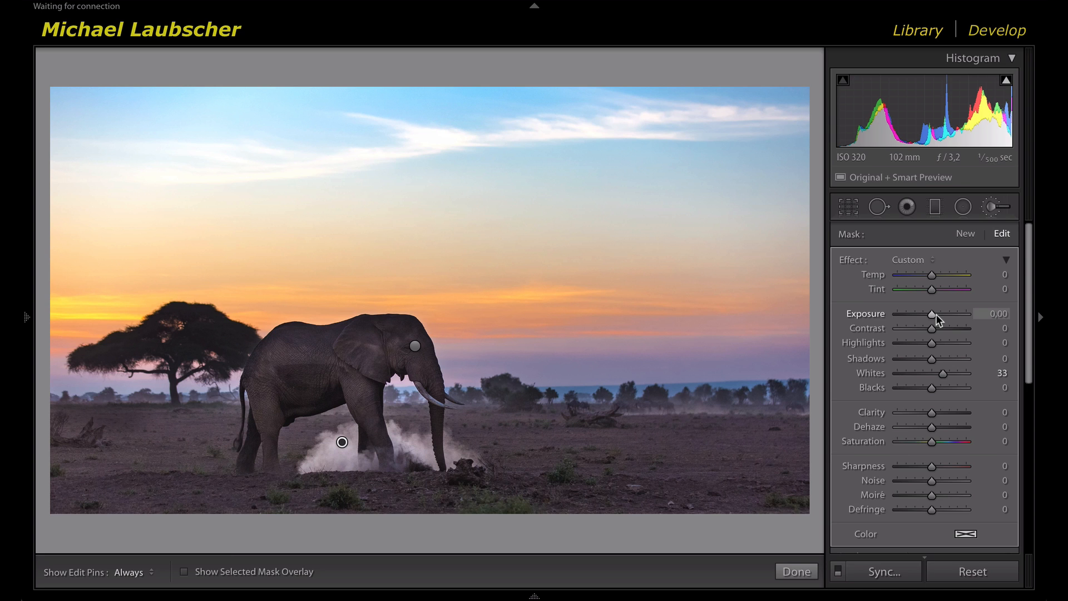
key("Up")
key("Down")
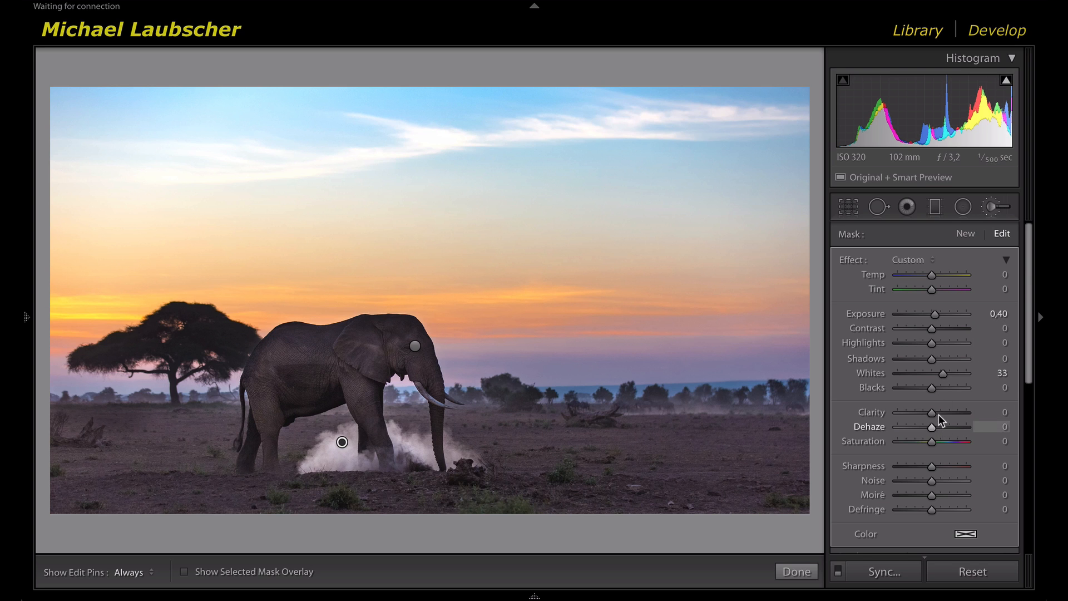
- Set the dust brush's Clarity to 22, Contrast to 18 and Saturation to 6
left_click(939, 413)
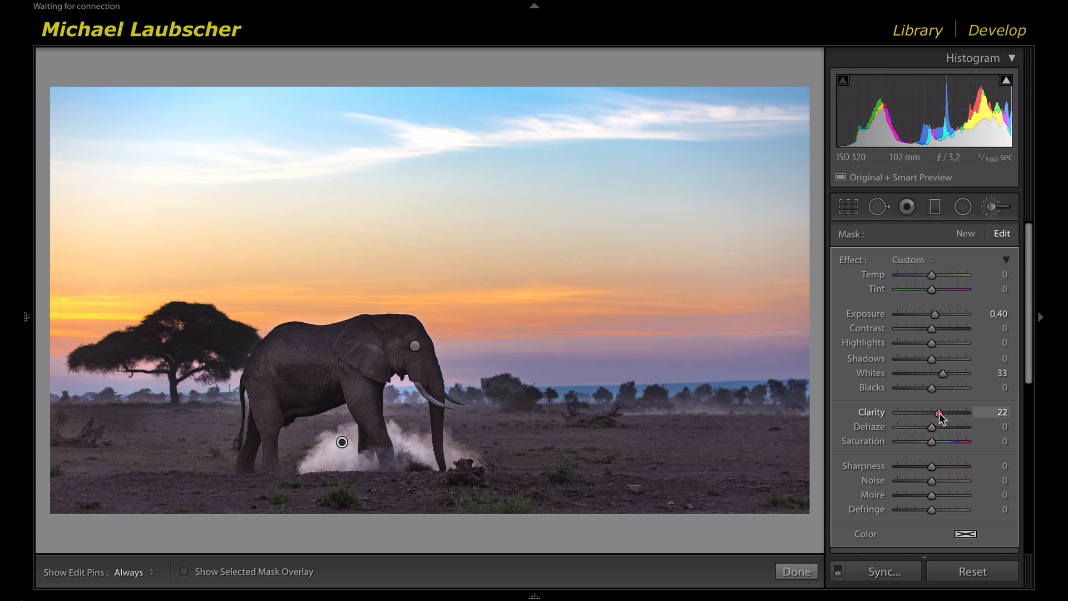
left_click(939, 328)
left_click_drag(939, 328, 938, 328)
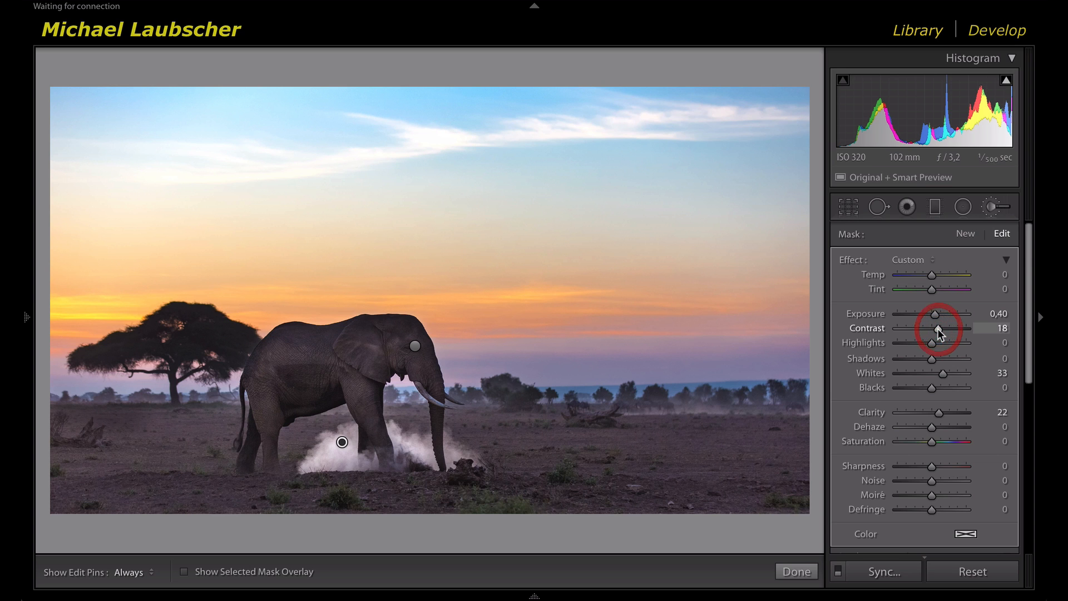
left_click(934, 438)
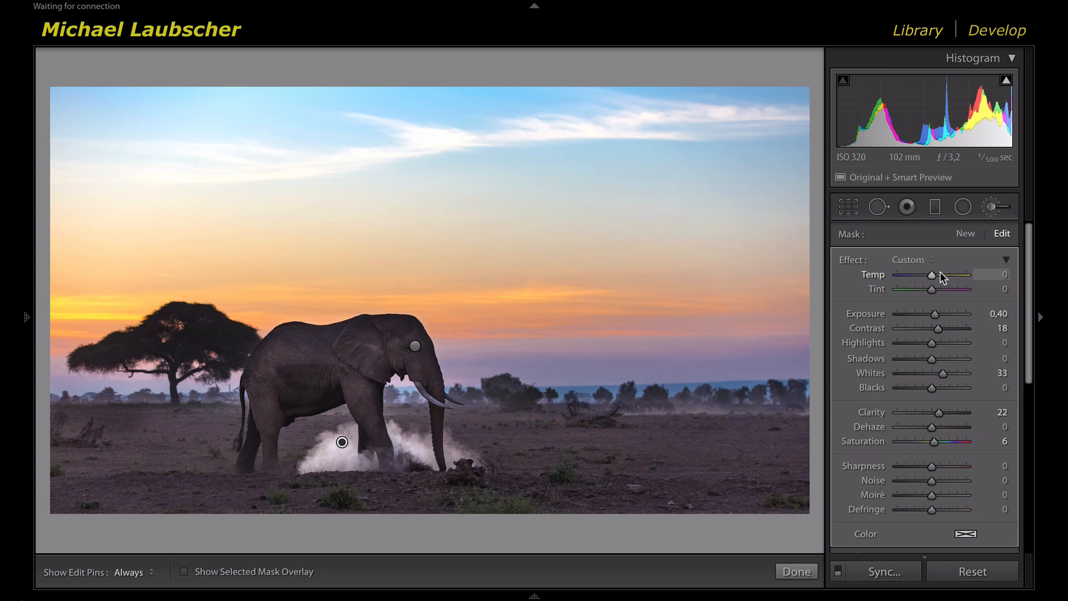
- Warm the dust cloud by setting the brush's Temp to 6, and finish the brush adjustments
left_click_drag(932, 275, 937, 276)
key("Down")
left_click_drag(939, 274, 934, 276)
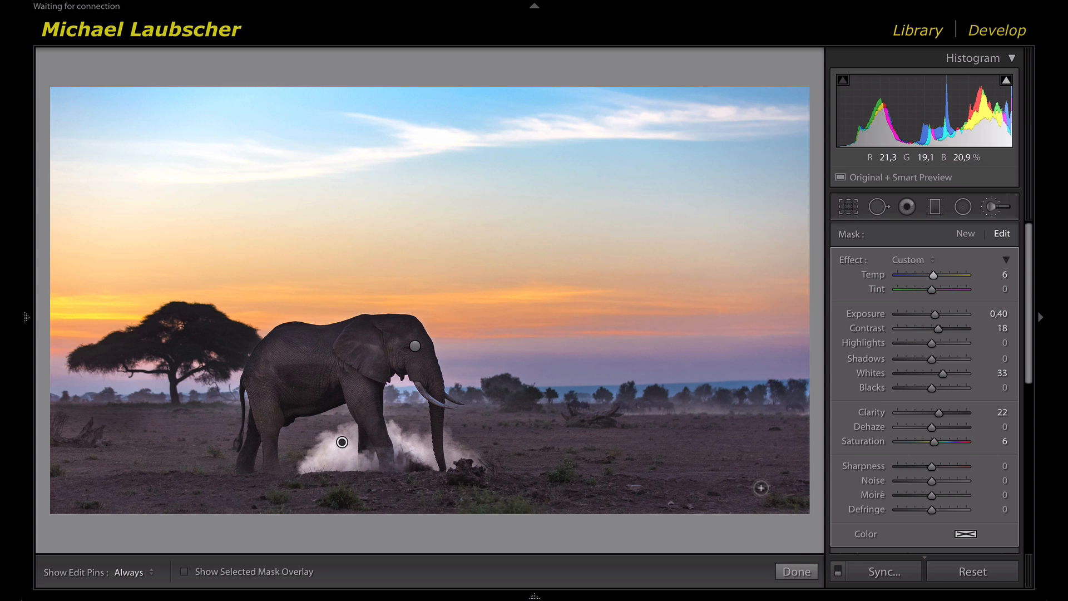
left_click(795, 572)
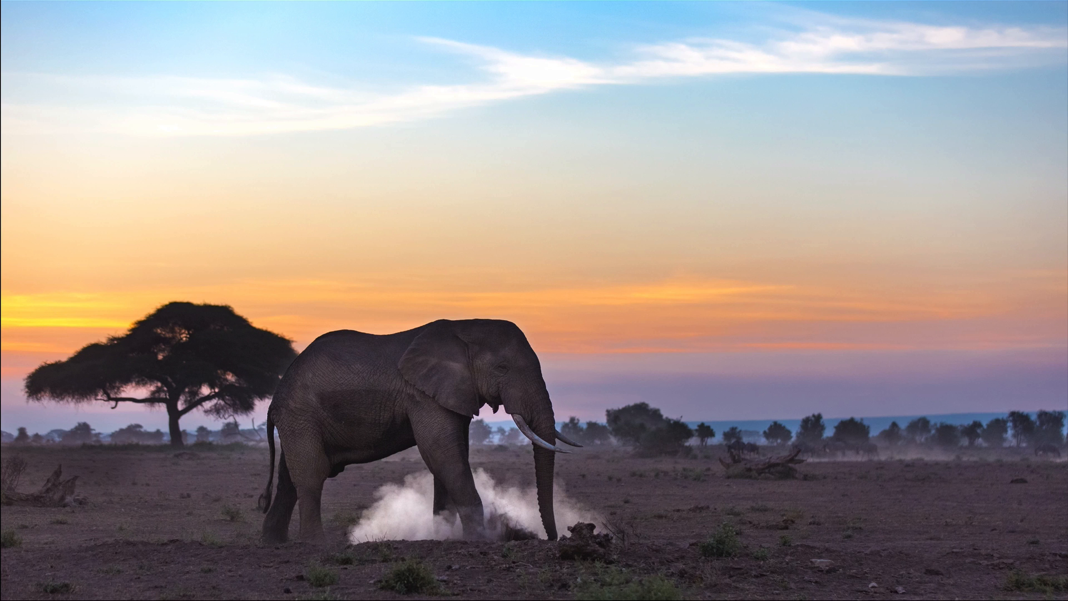
- Review the photo full screen and compare its before and after versions side by side
key("f")
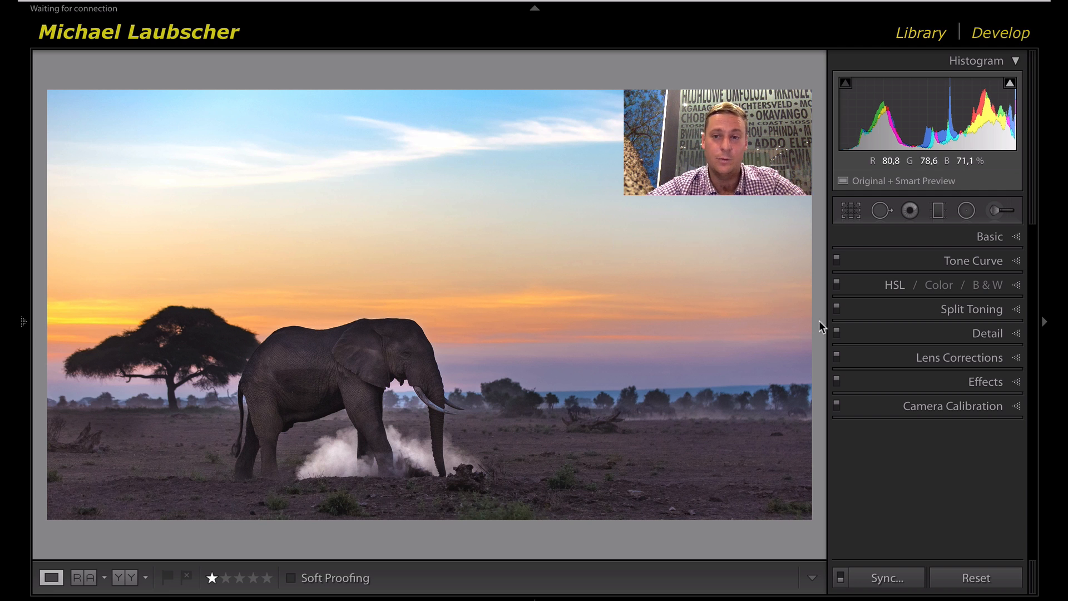
key("y")
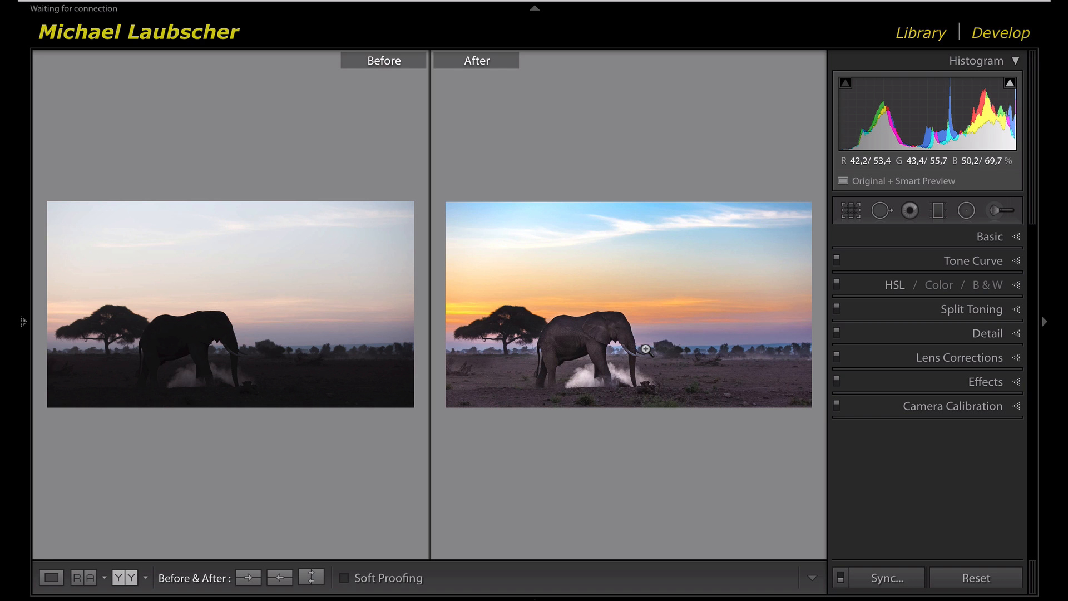
key("y")
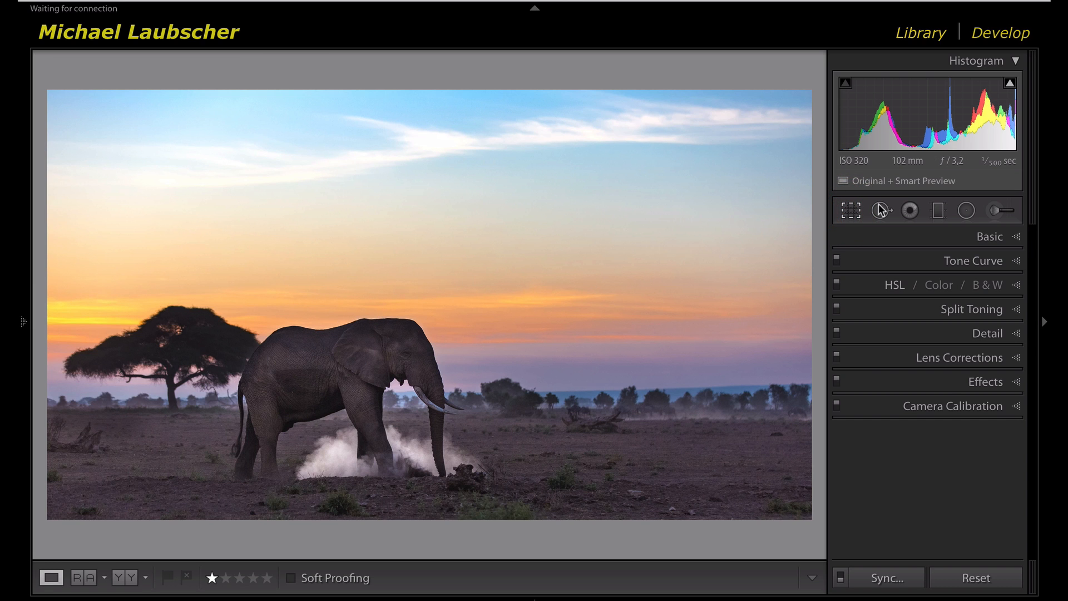
- Inspect the photo's crop framing with the Crop & Straighten tool and close the tool
left_click(852, 211)
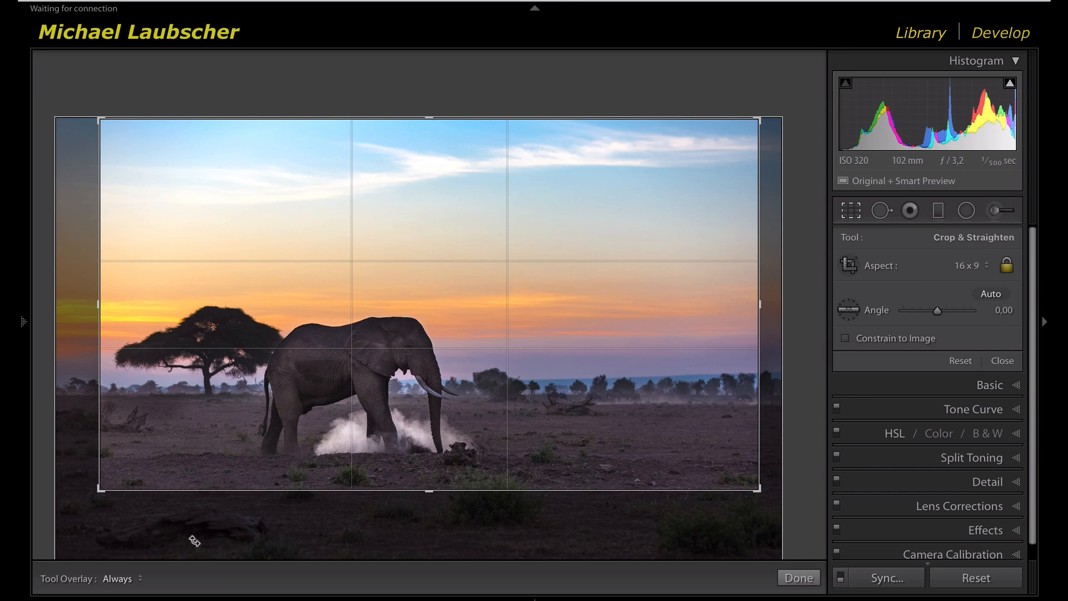
left_click(798, 579)
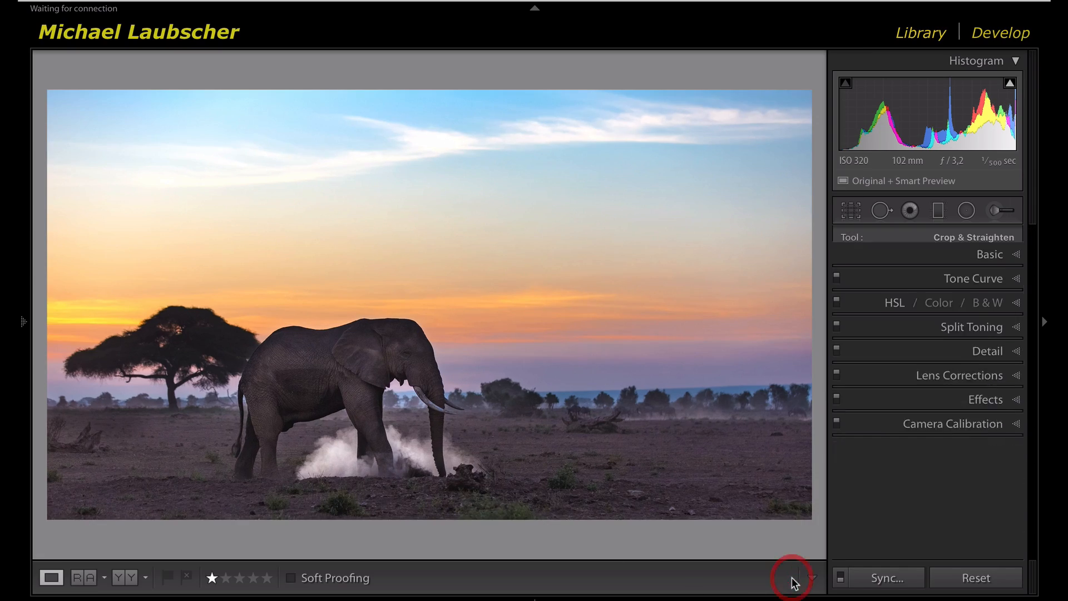